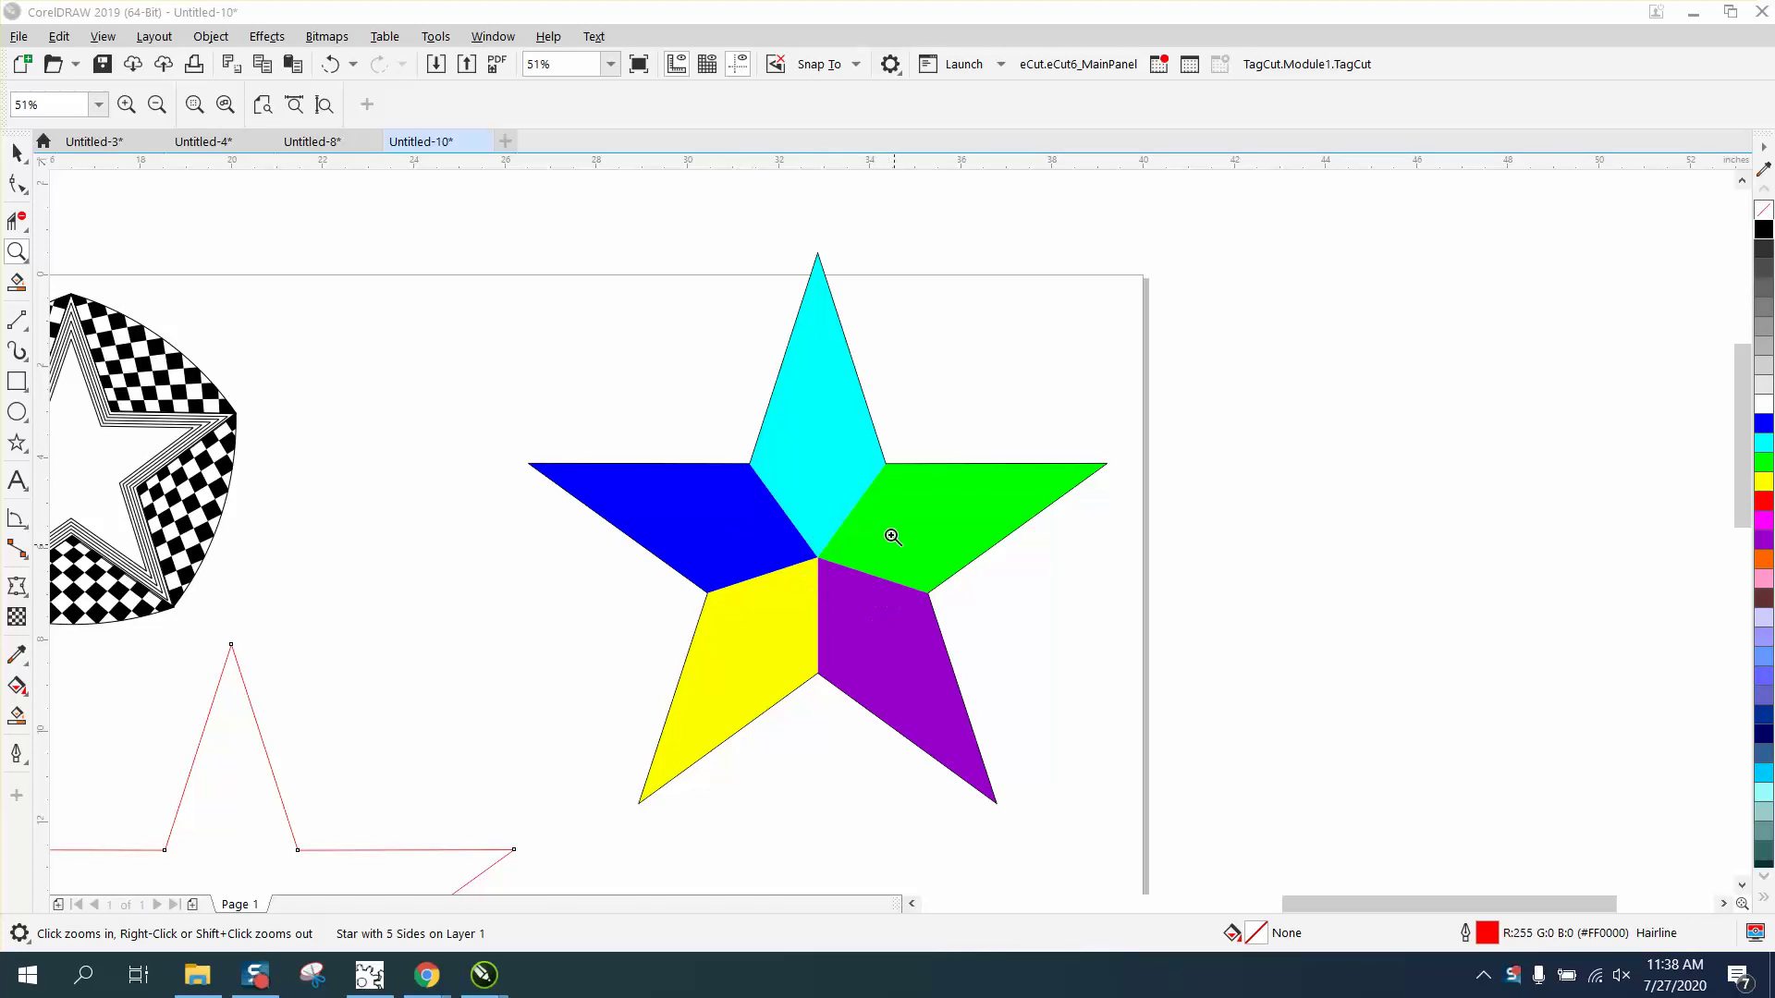
- Marquee-select all pieces of the five-colour star and drag them off the page to the right
right_click(839, 553)
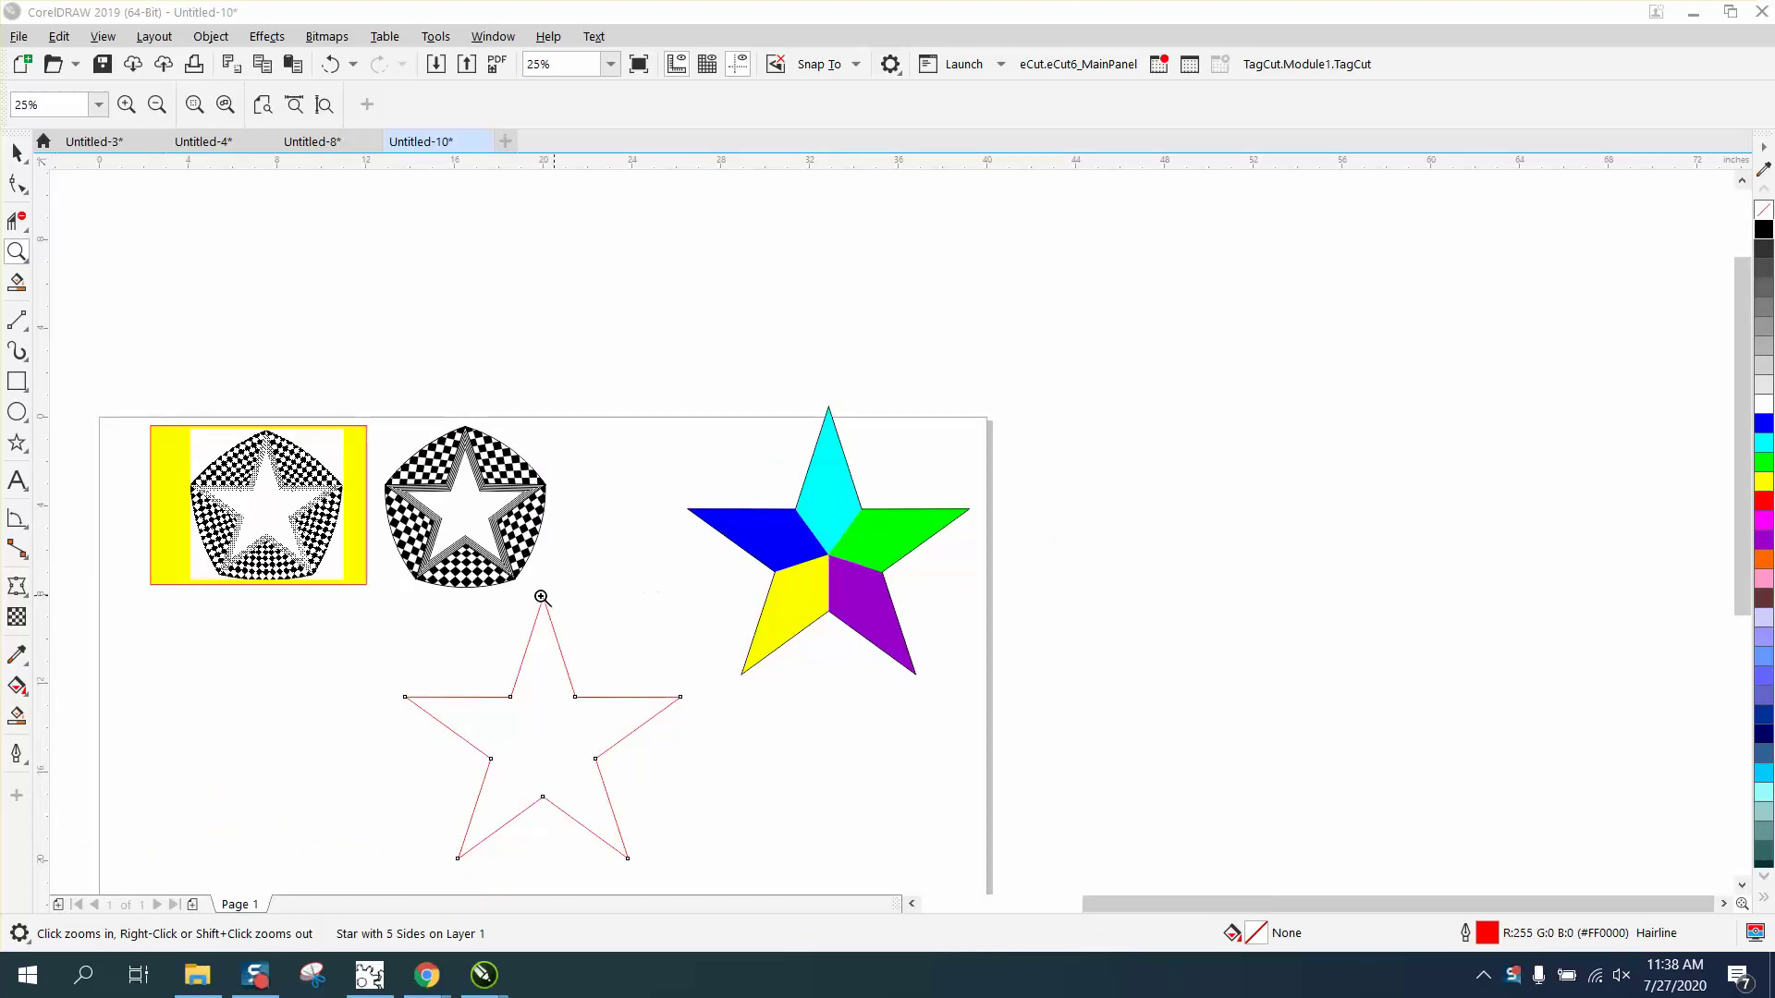
left_click_drag(373, 574, 758, 886)
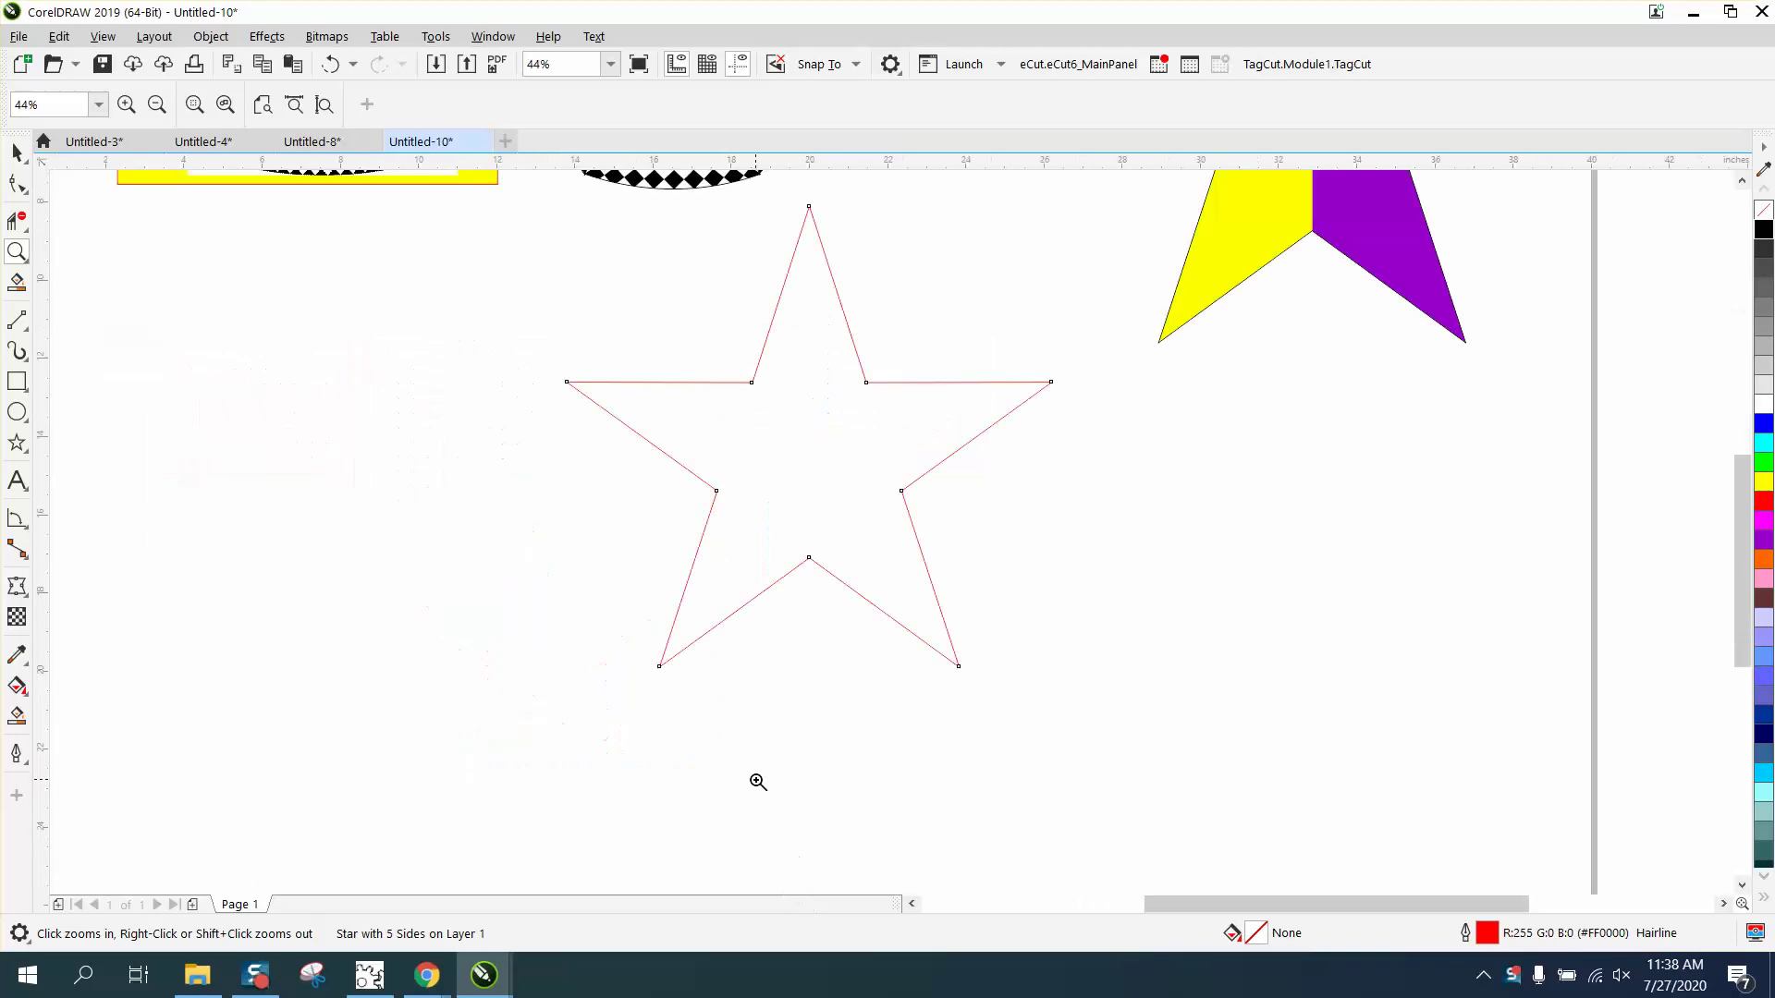
left_click(17, 152)
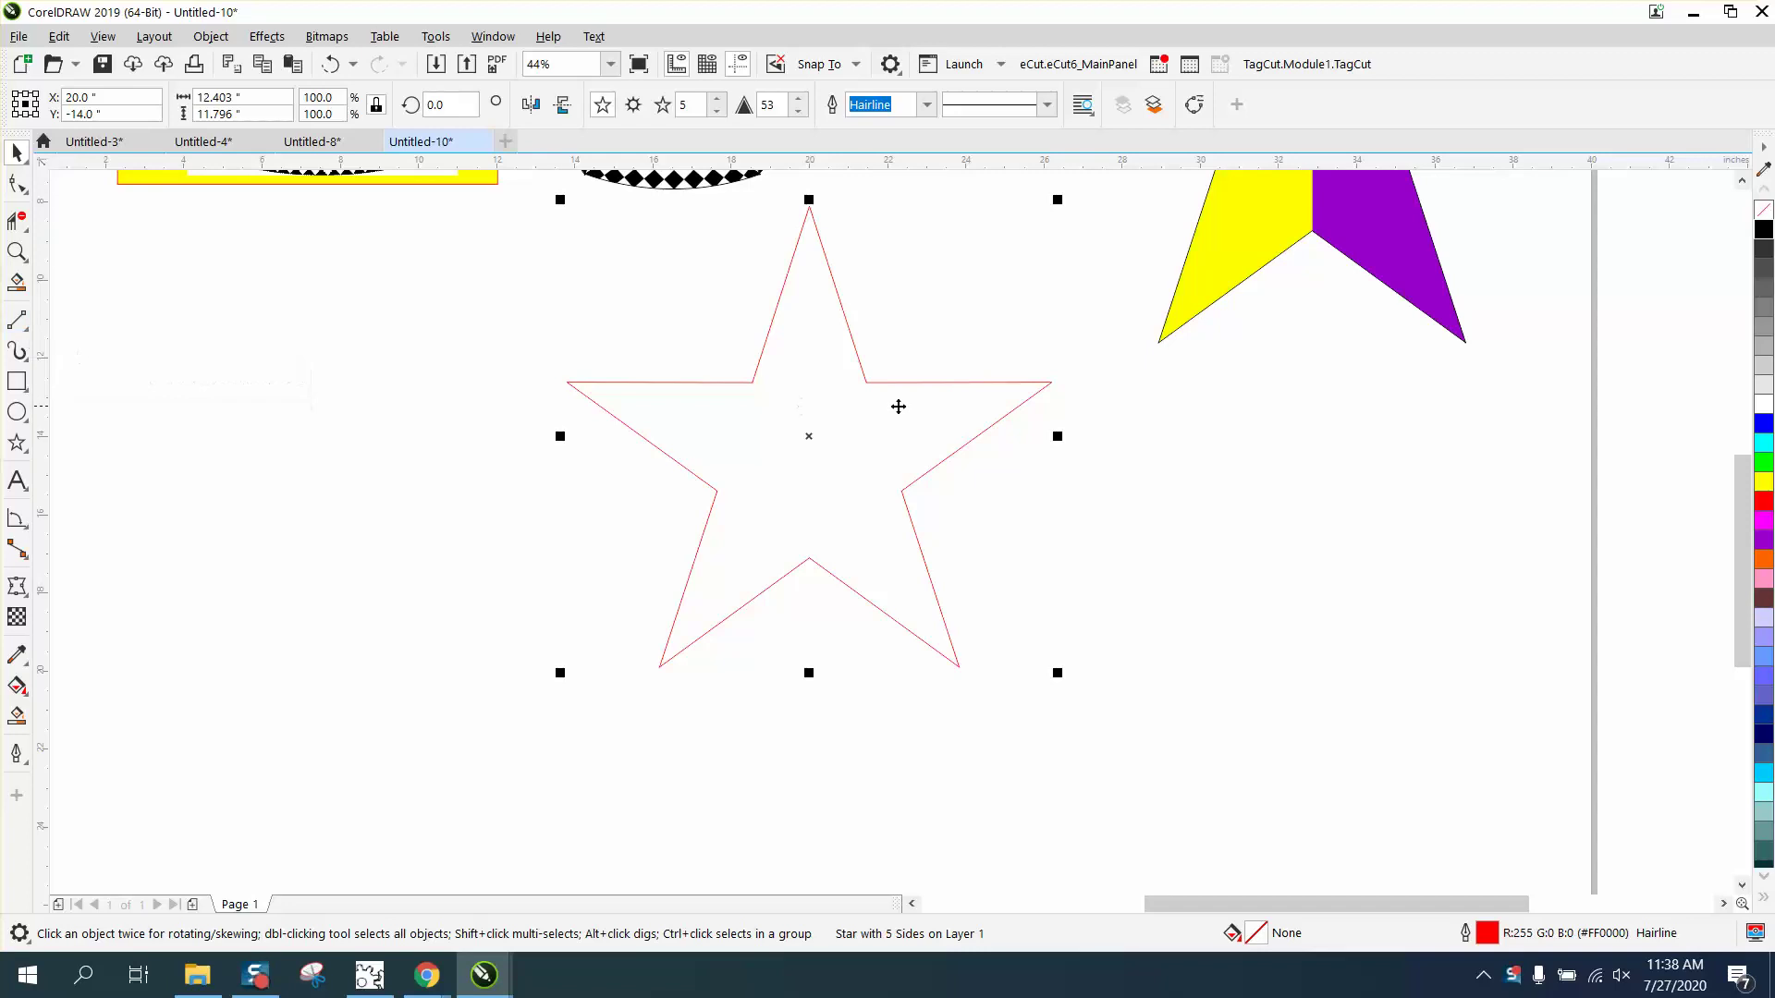
scroll(1135, 326, "down", 3)
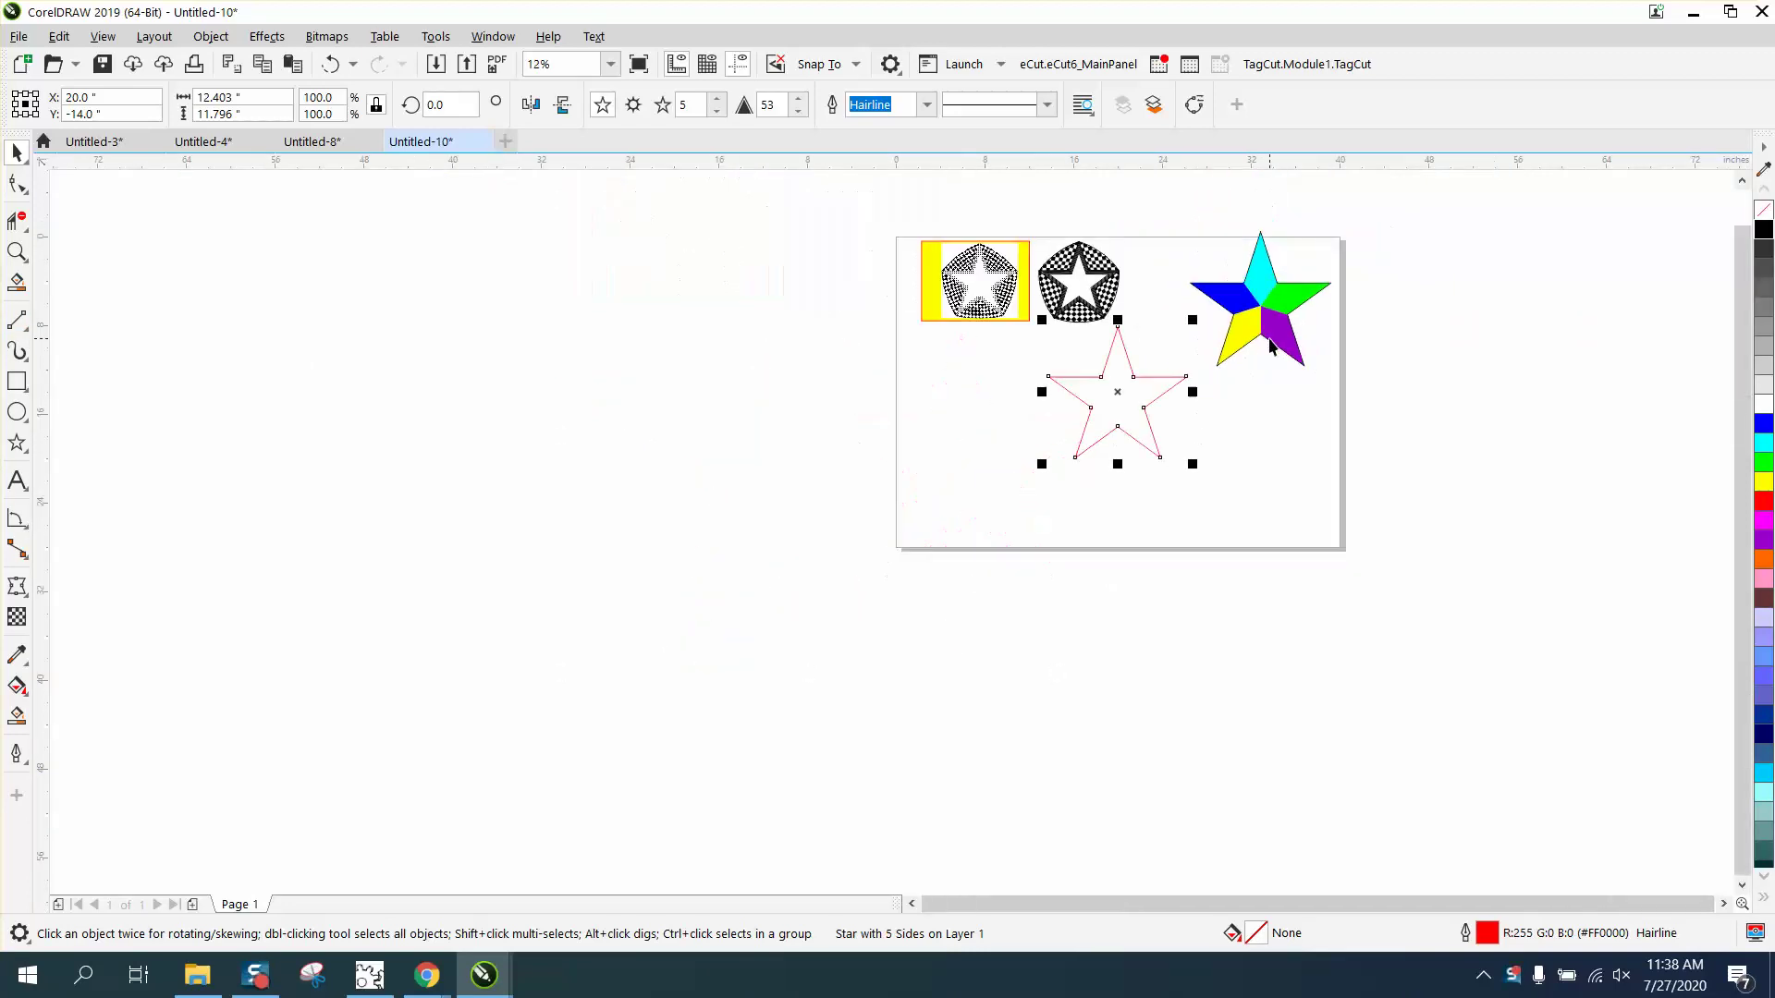
left_click_drag(1173, 221, 1395, 404)
left_click_drag(1262, 307, 1478, 289)
- Set the property bar's nudge distance to 15 inches
left_click(17, 252)
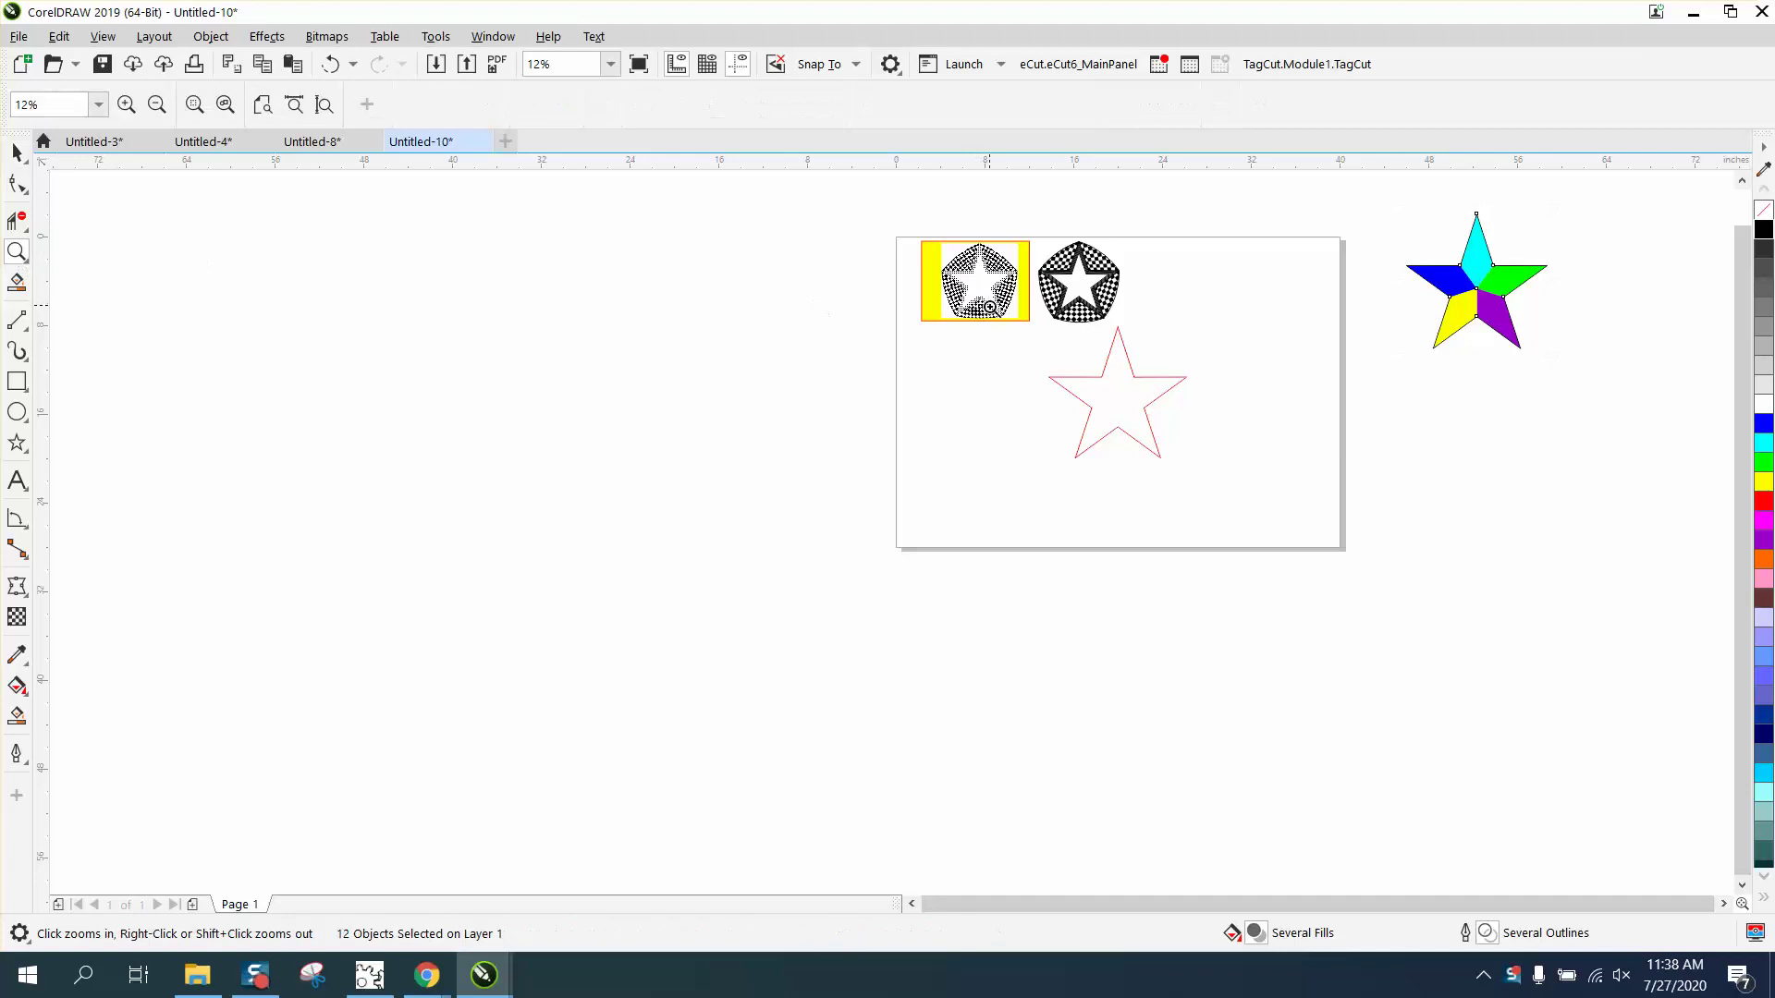
left_click_drag(1017, 342, 1247, 503)
left_click(16, 151)
left_click(529, 287)
left_click(680, 427)
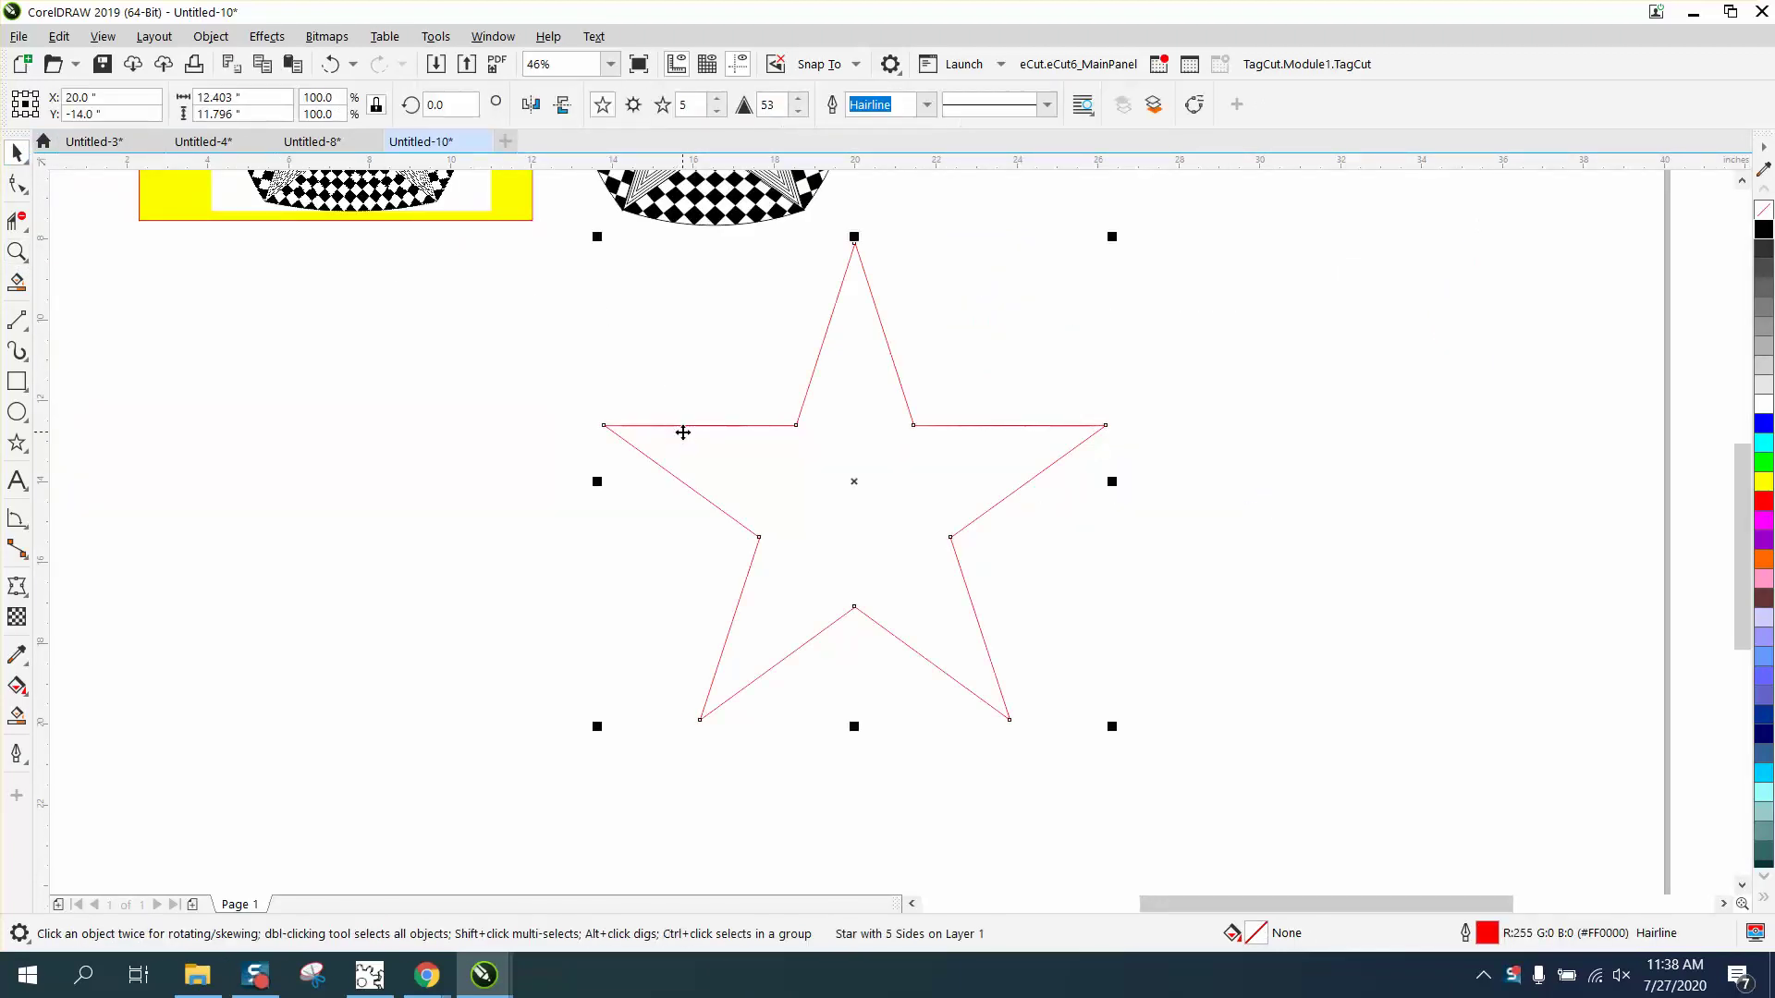
left_click(641, 311)
double_click(724, 103)
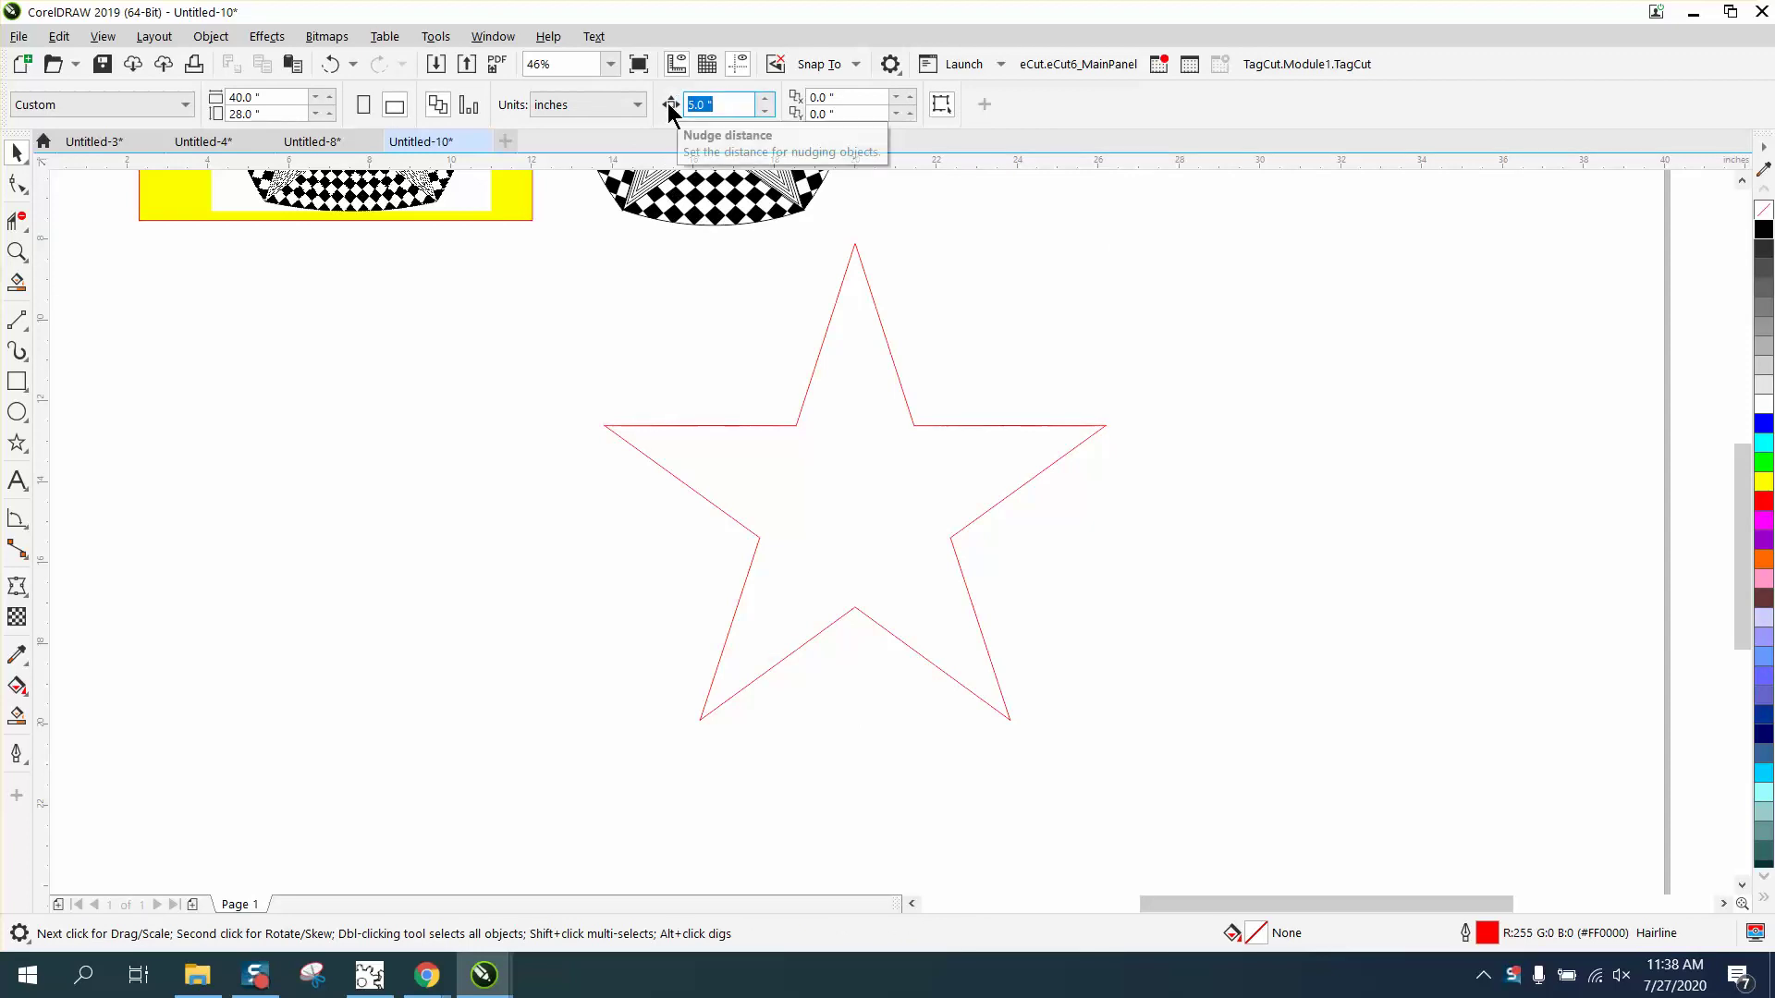
type("15")
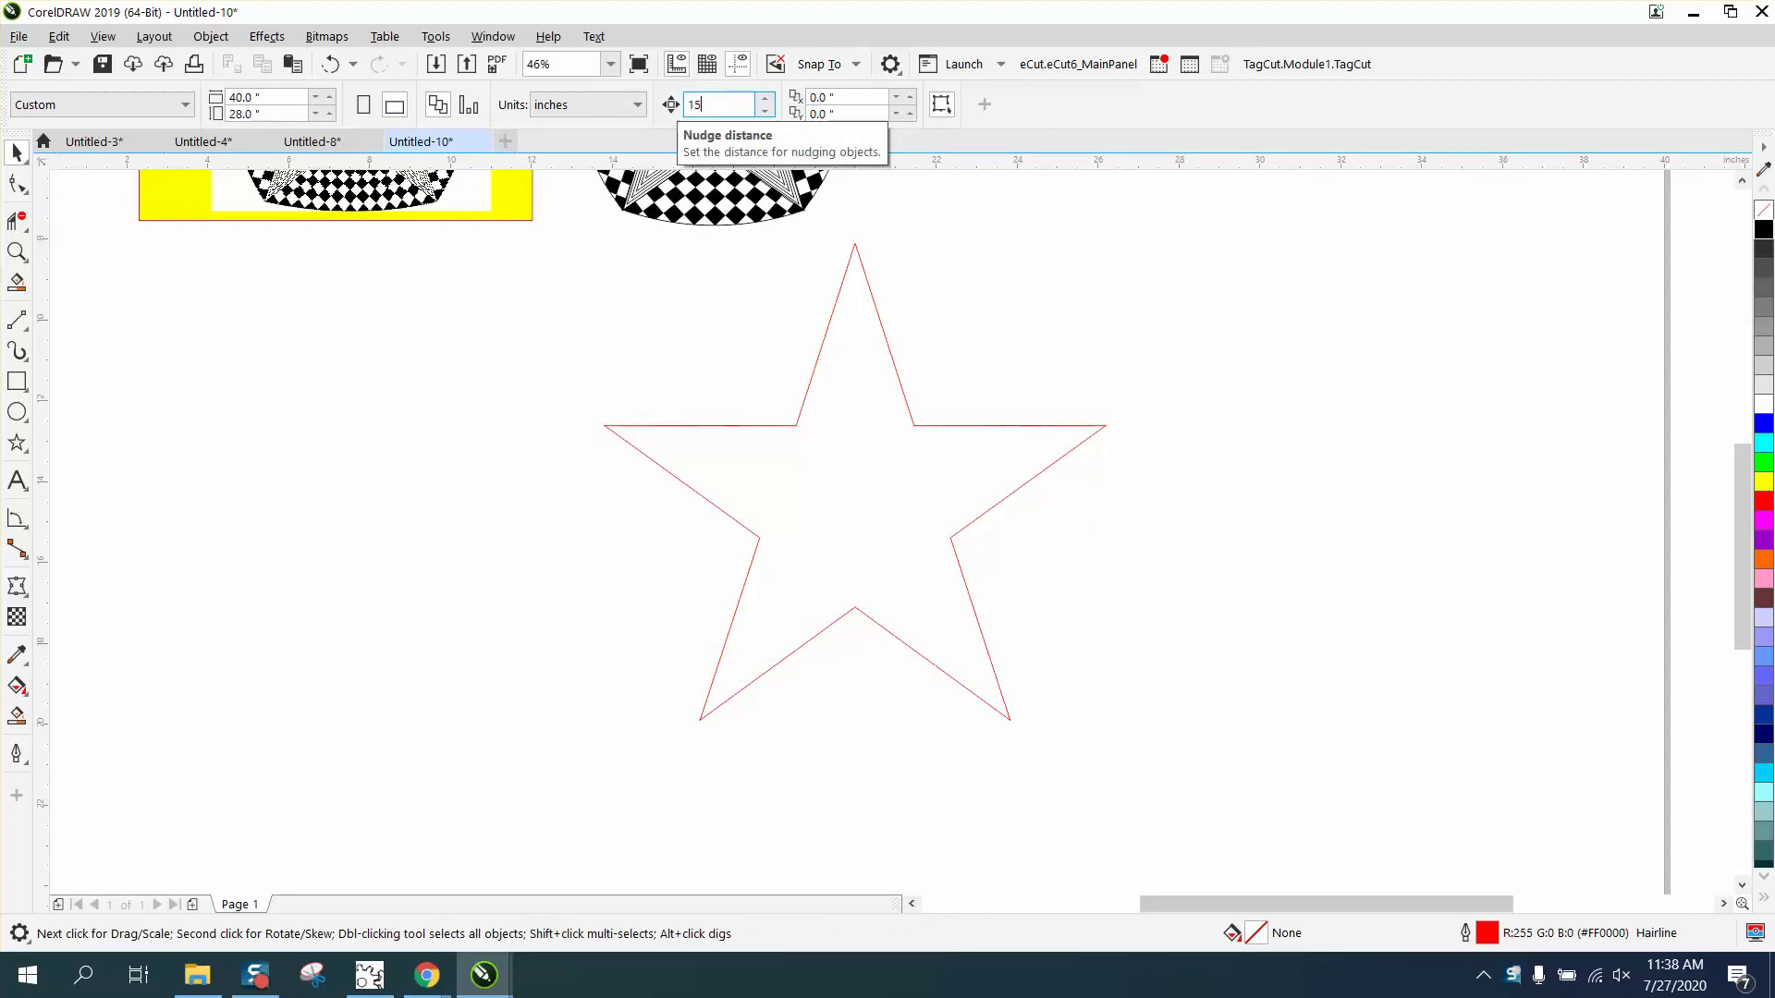
- Duplicate the red outline star and nudge the copy 15 inches to the right
left_click(892, 359)
key("KP_Add")
key("Right")
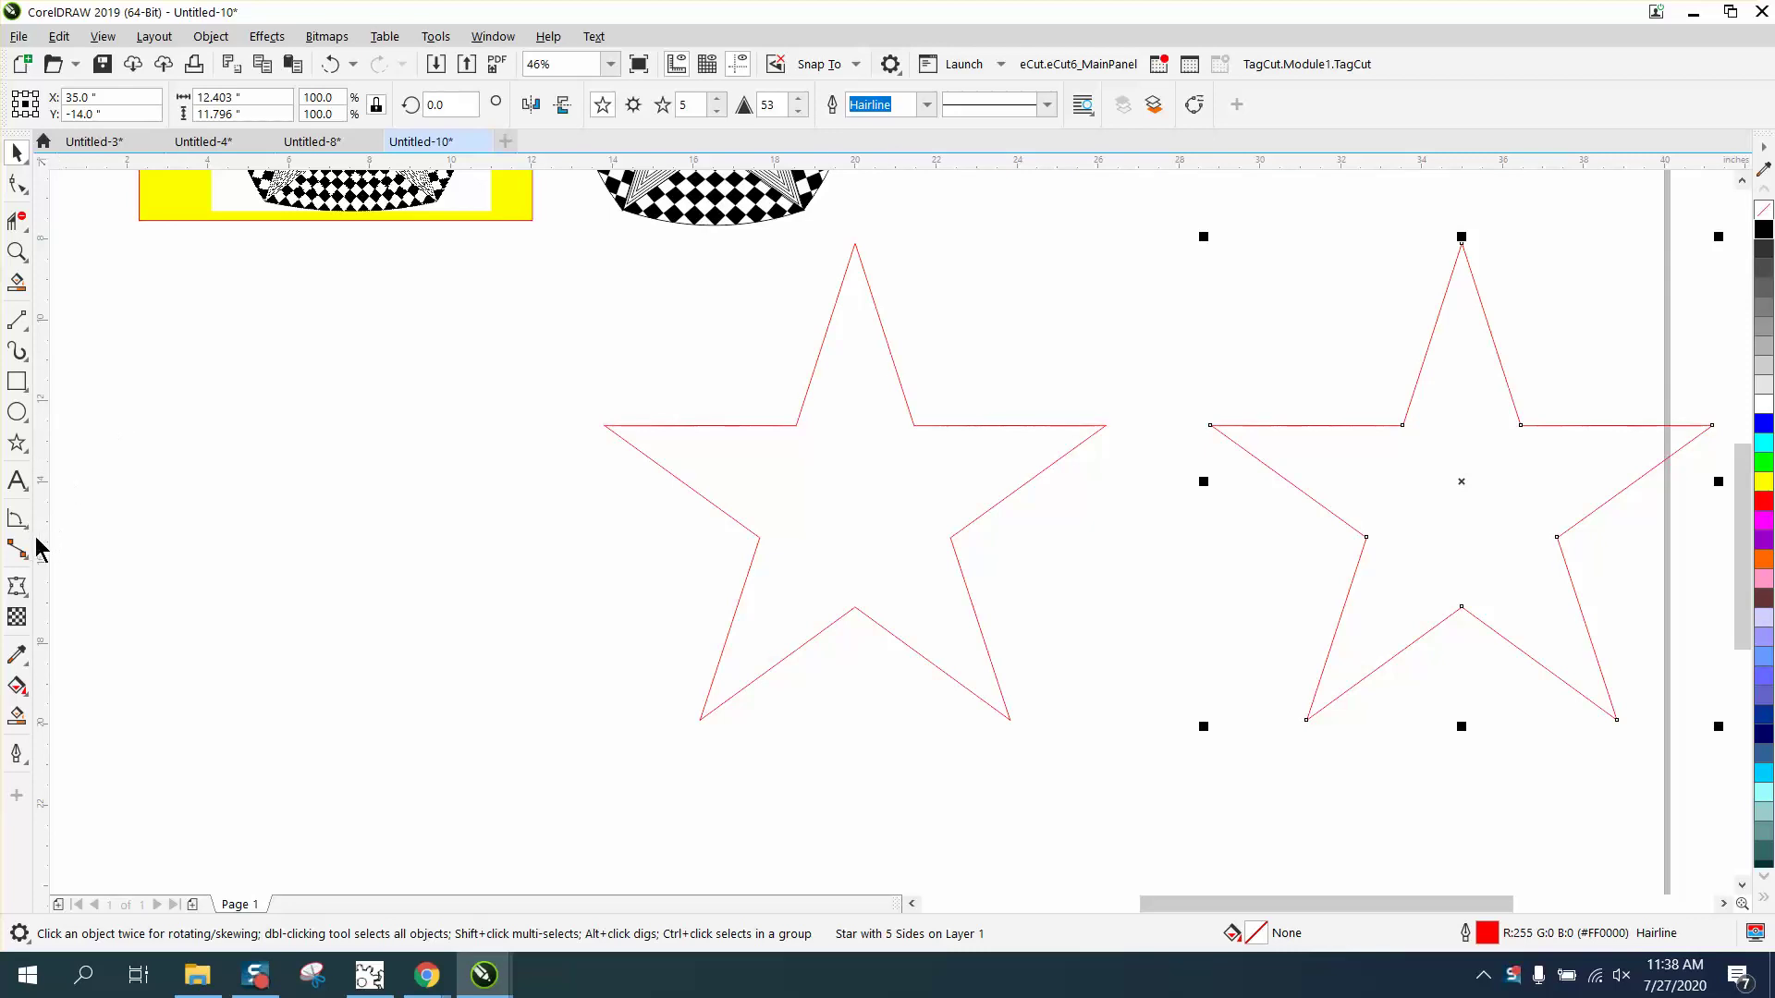
- Draw five 2-point lines across the left star, each from a tip through the centre to an opposite inner corner
left_click(31, 330)
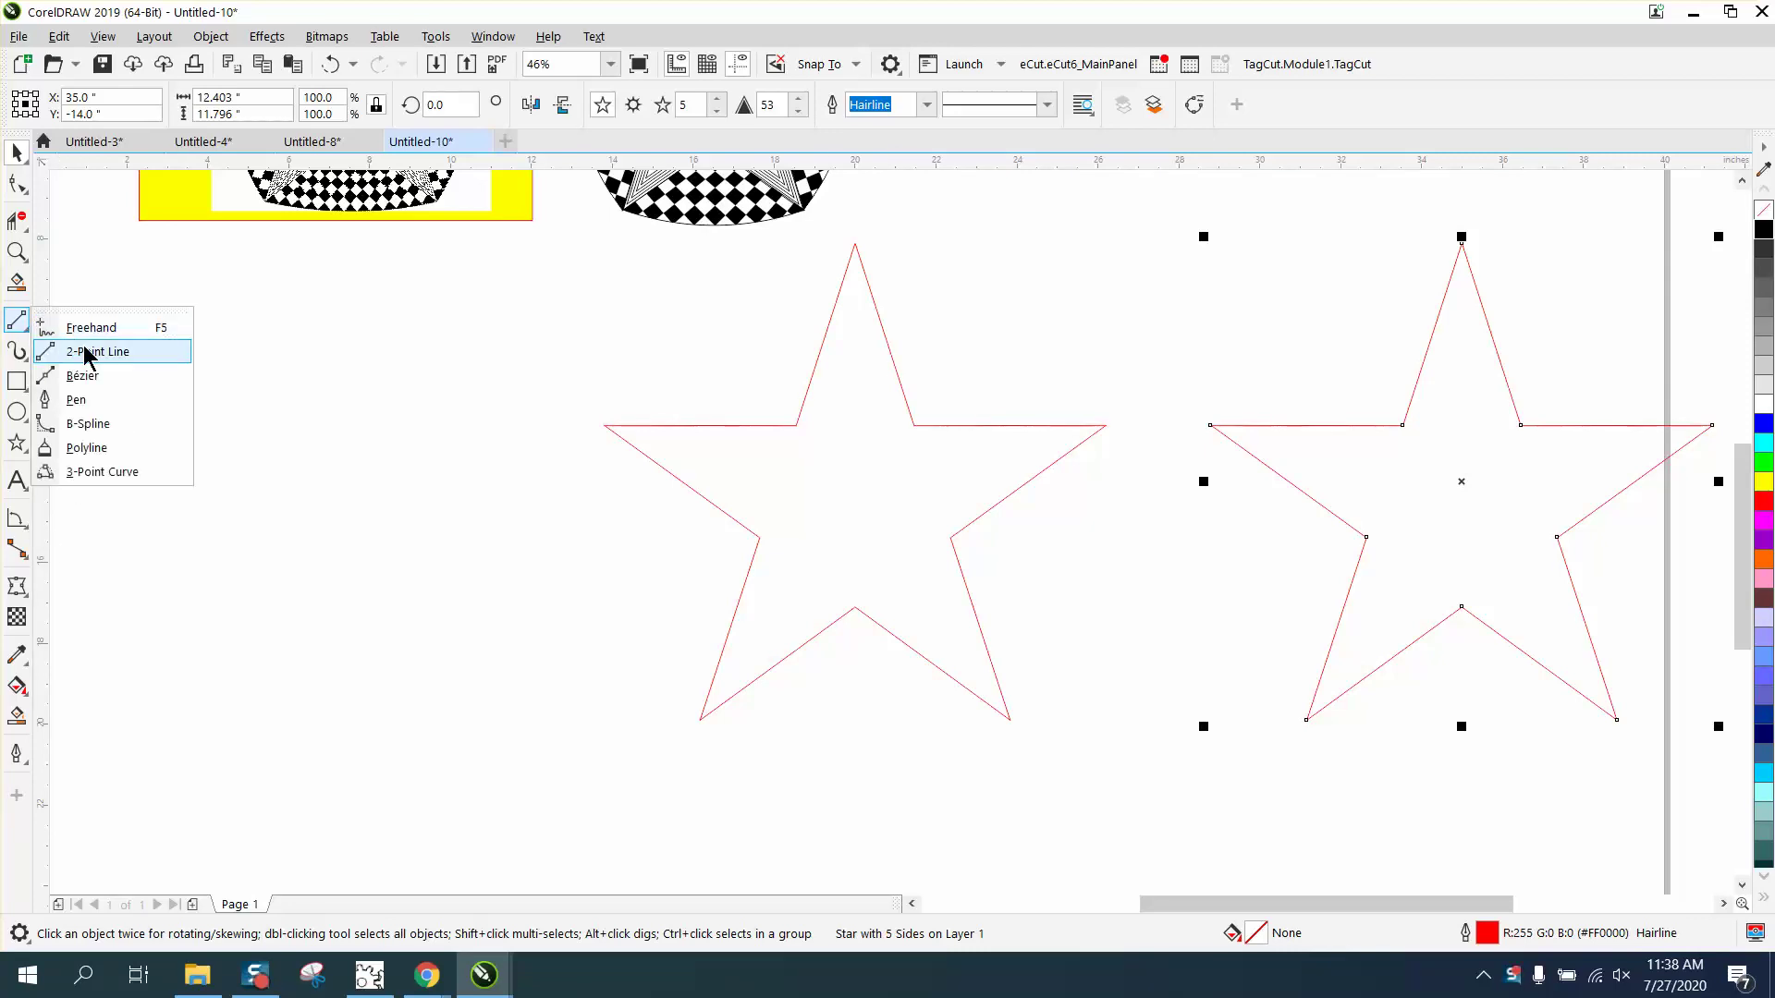
left_click(87, 351)
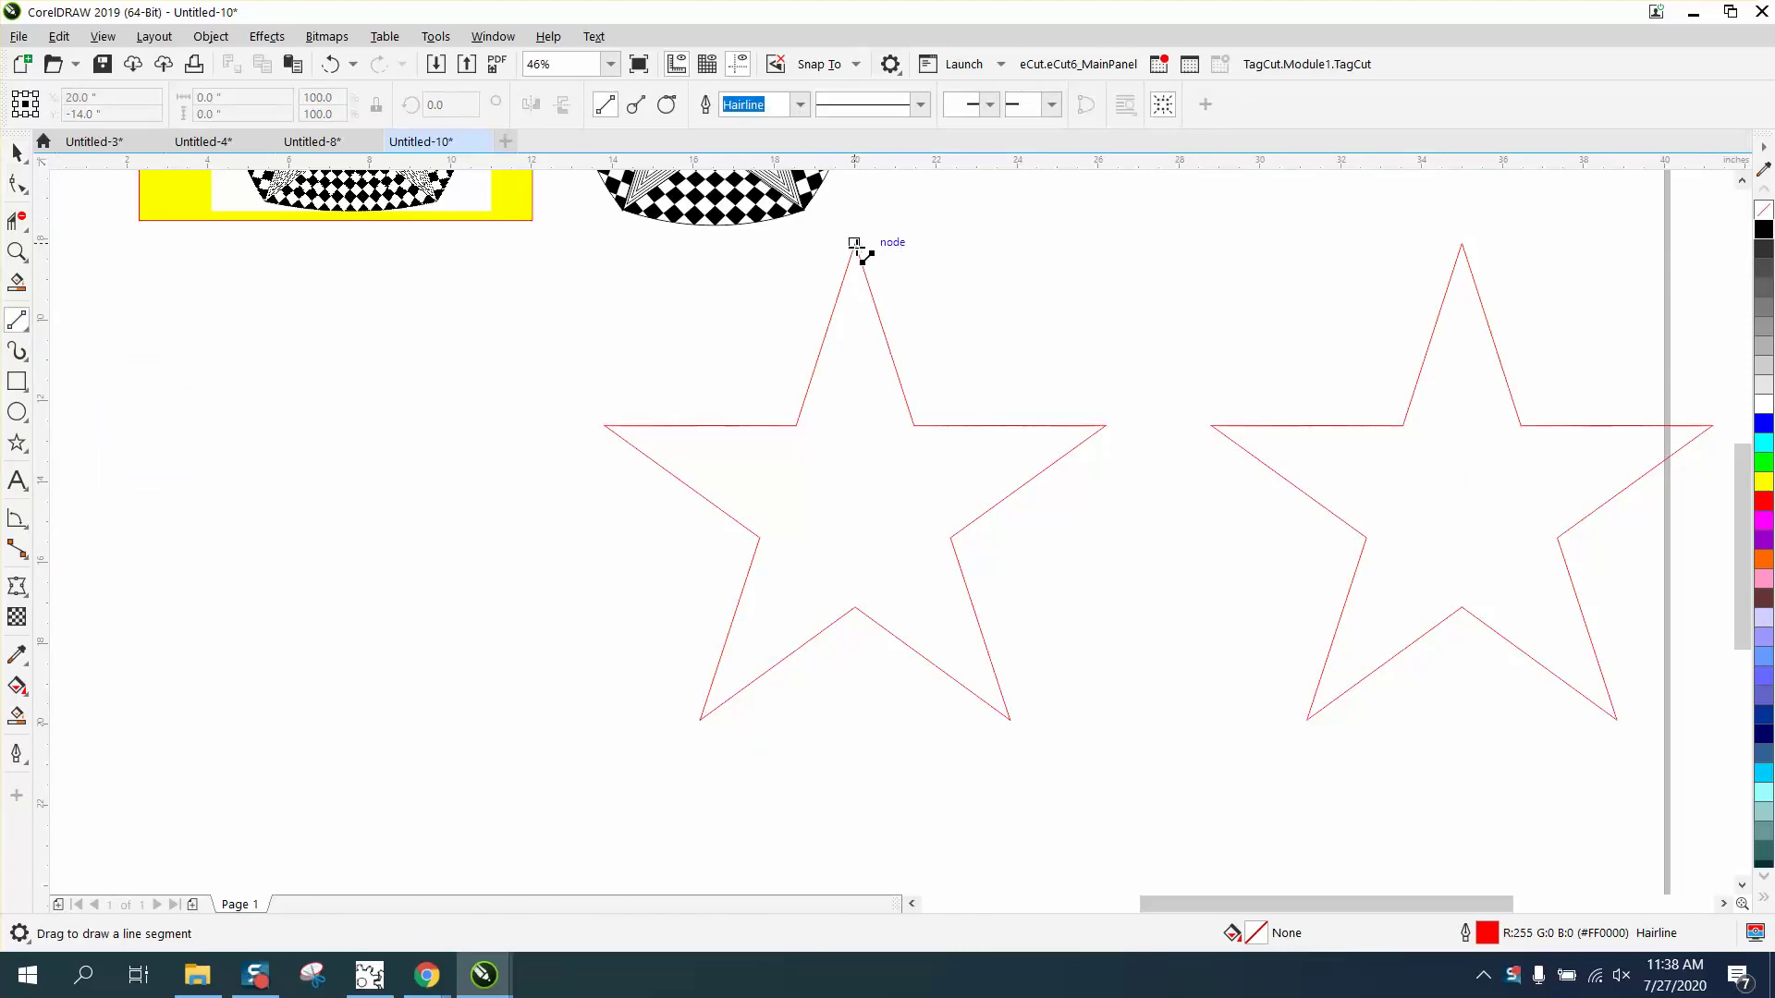
left_click_drag(855, 246, 855, 608)
left_click_drag(952, 537, 606, 427)
left_click_drag(913, 425, 705, 717)
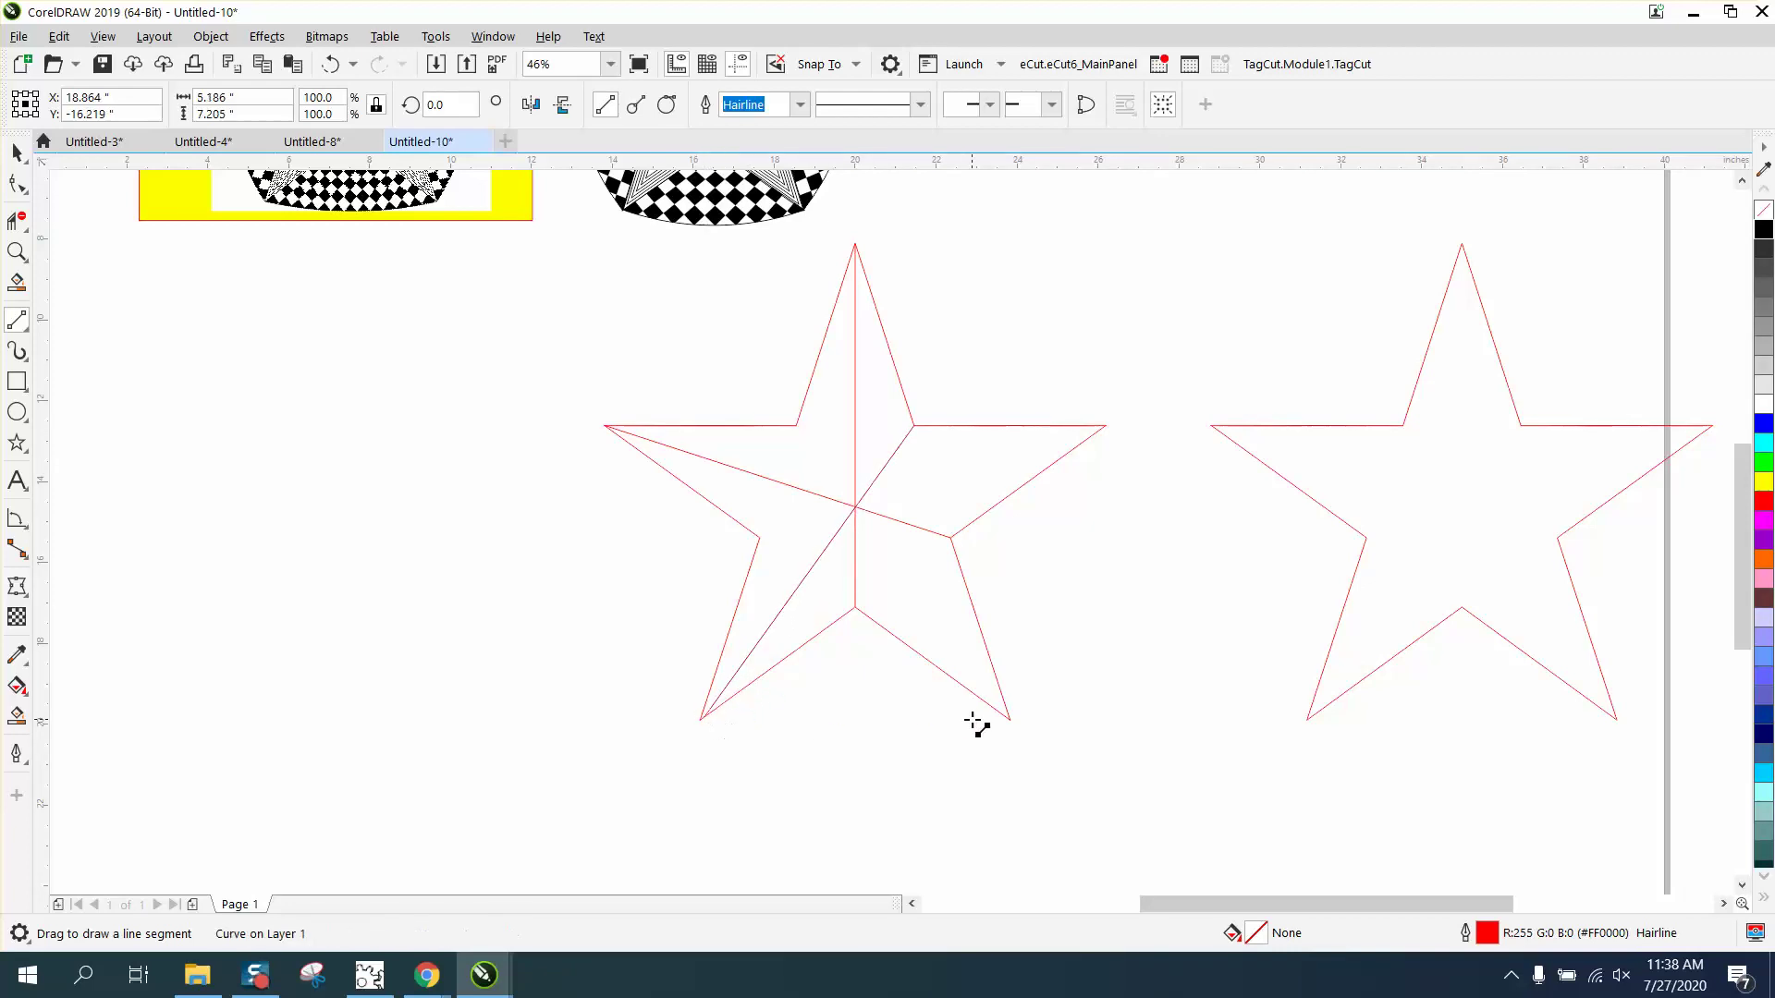
left_click(330, 63)
left_click_drag(913, 425, 700, 720)
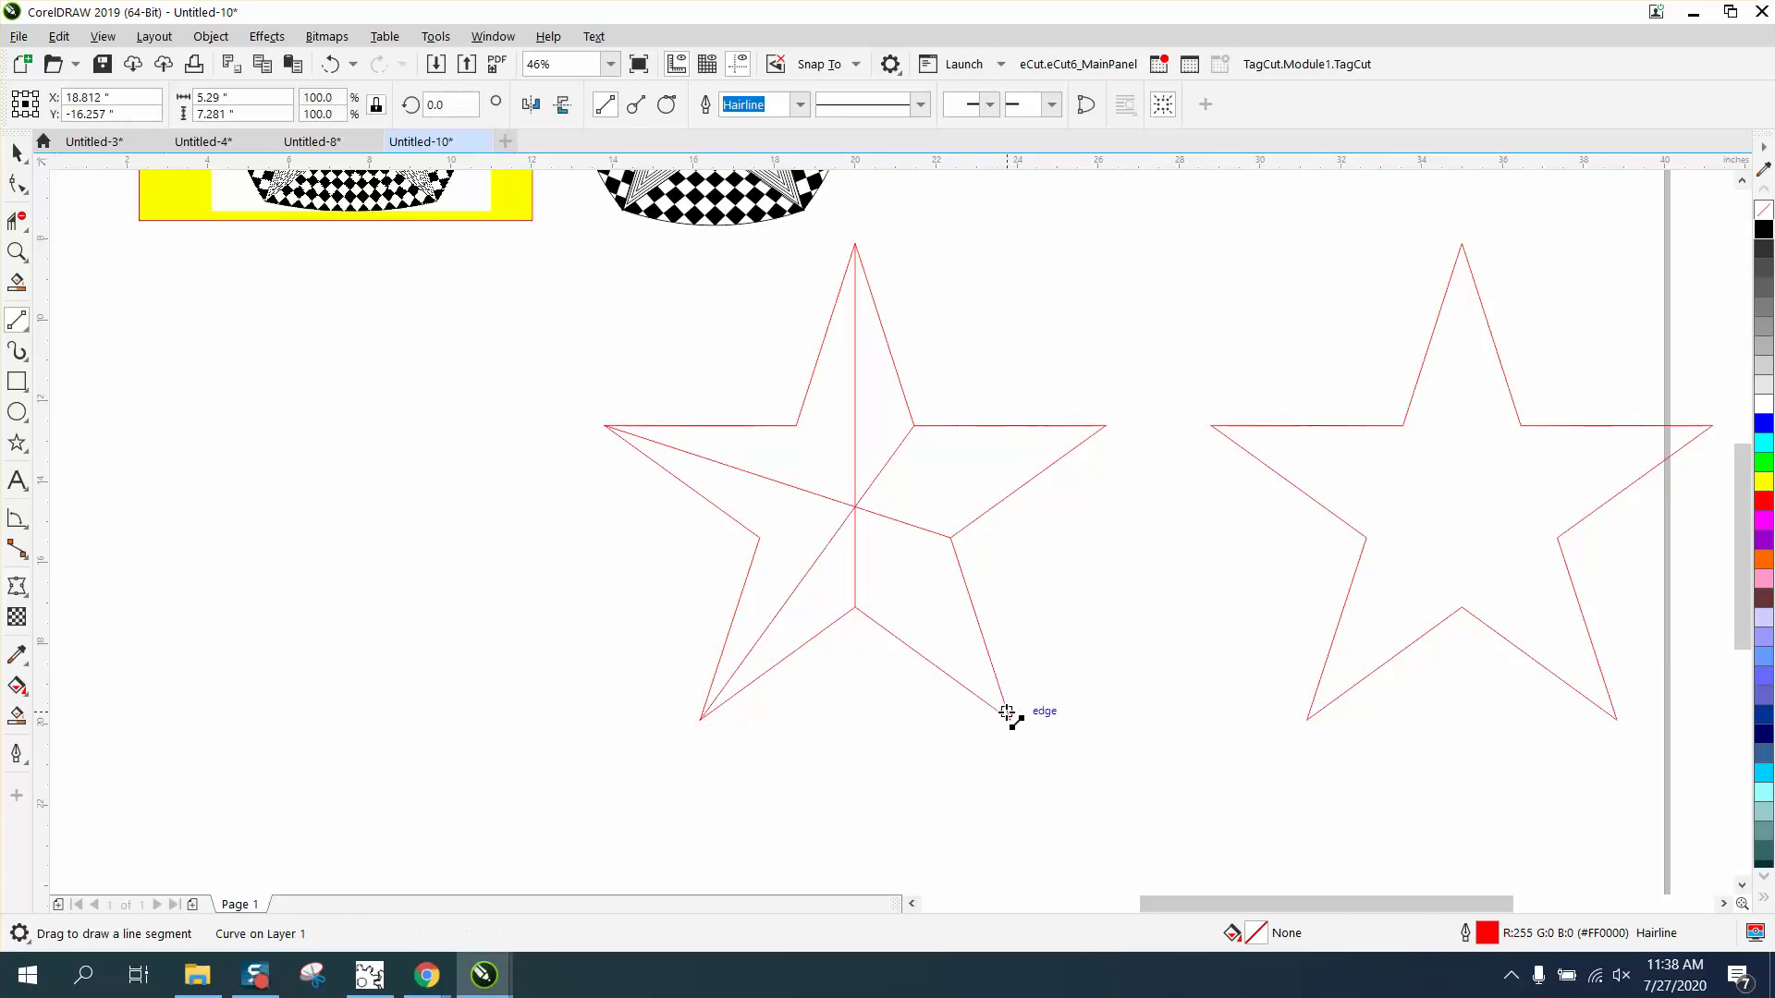
left_click_drag(1009, 719, 796, 426)
left_click_drag(1106, 426, 759, 537)
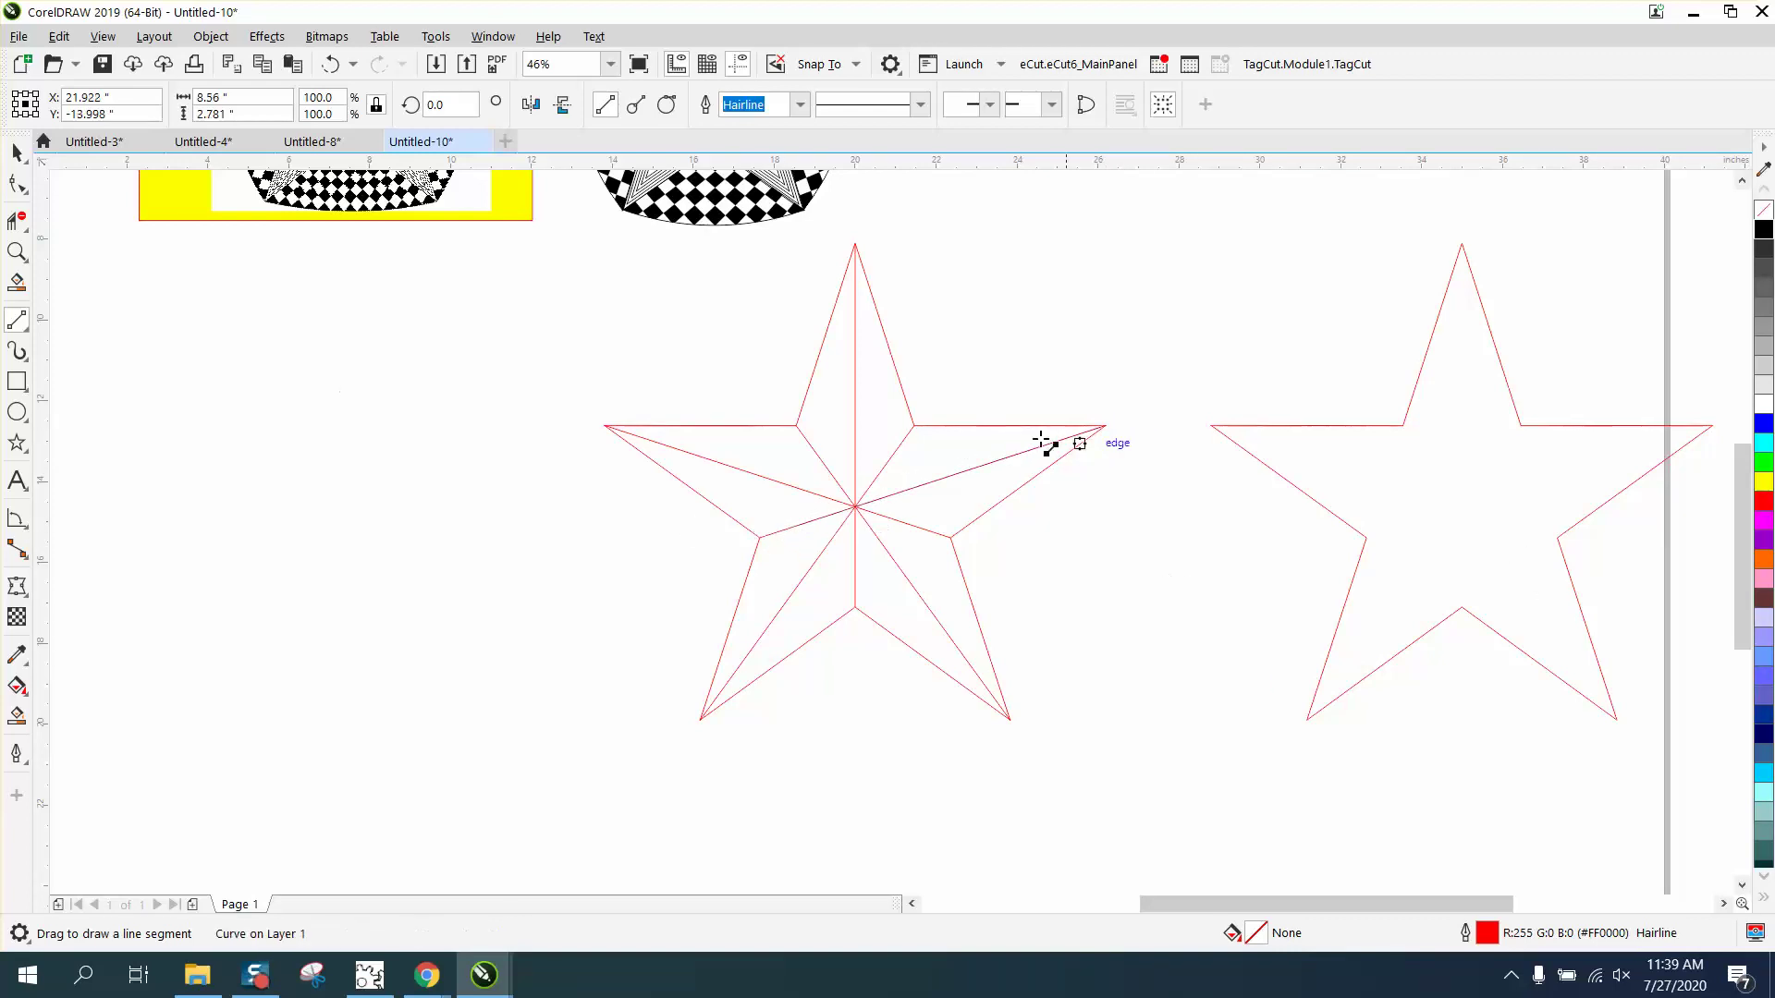
- Delete the five line segments between the centre and the top, right, lower-right, lower-left and left tips
left_click(16, 220)
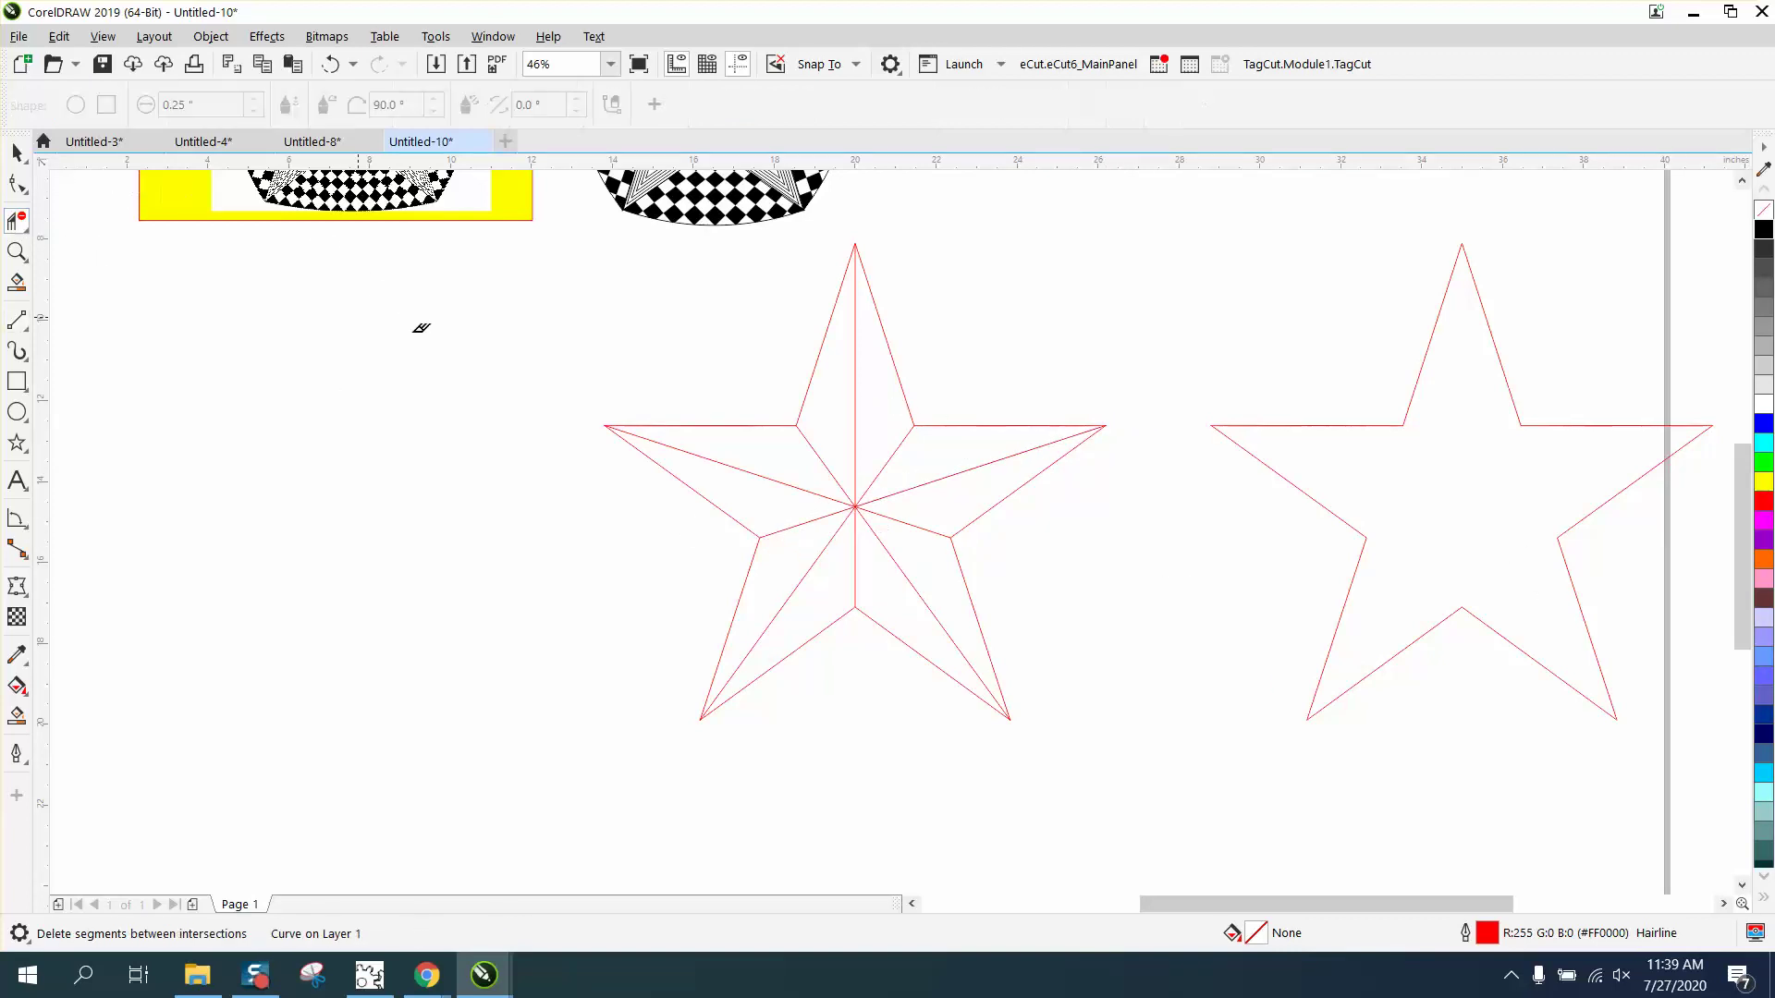
left_click(856, 393)
left_click(956, 472)
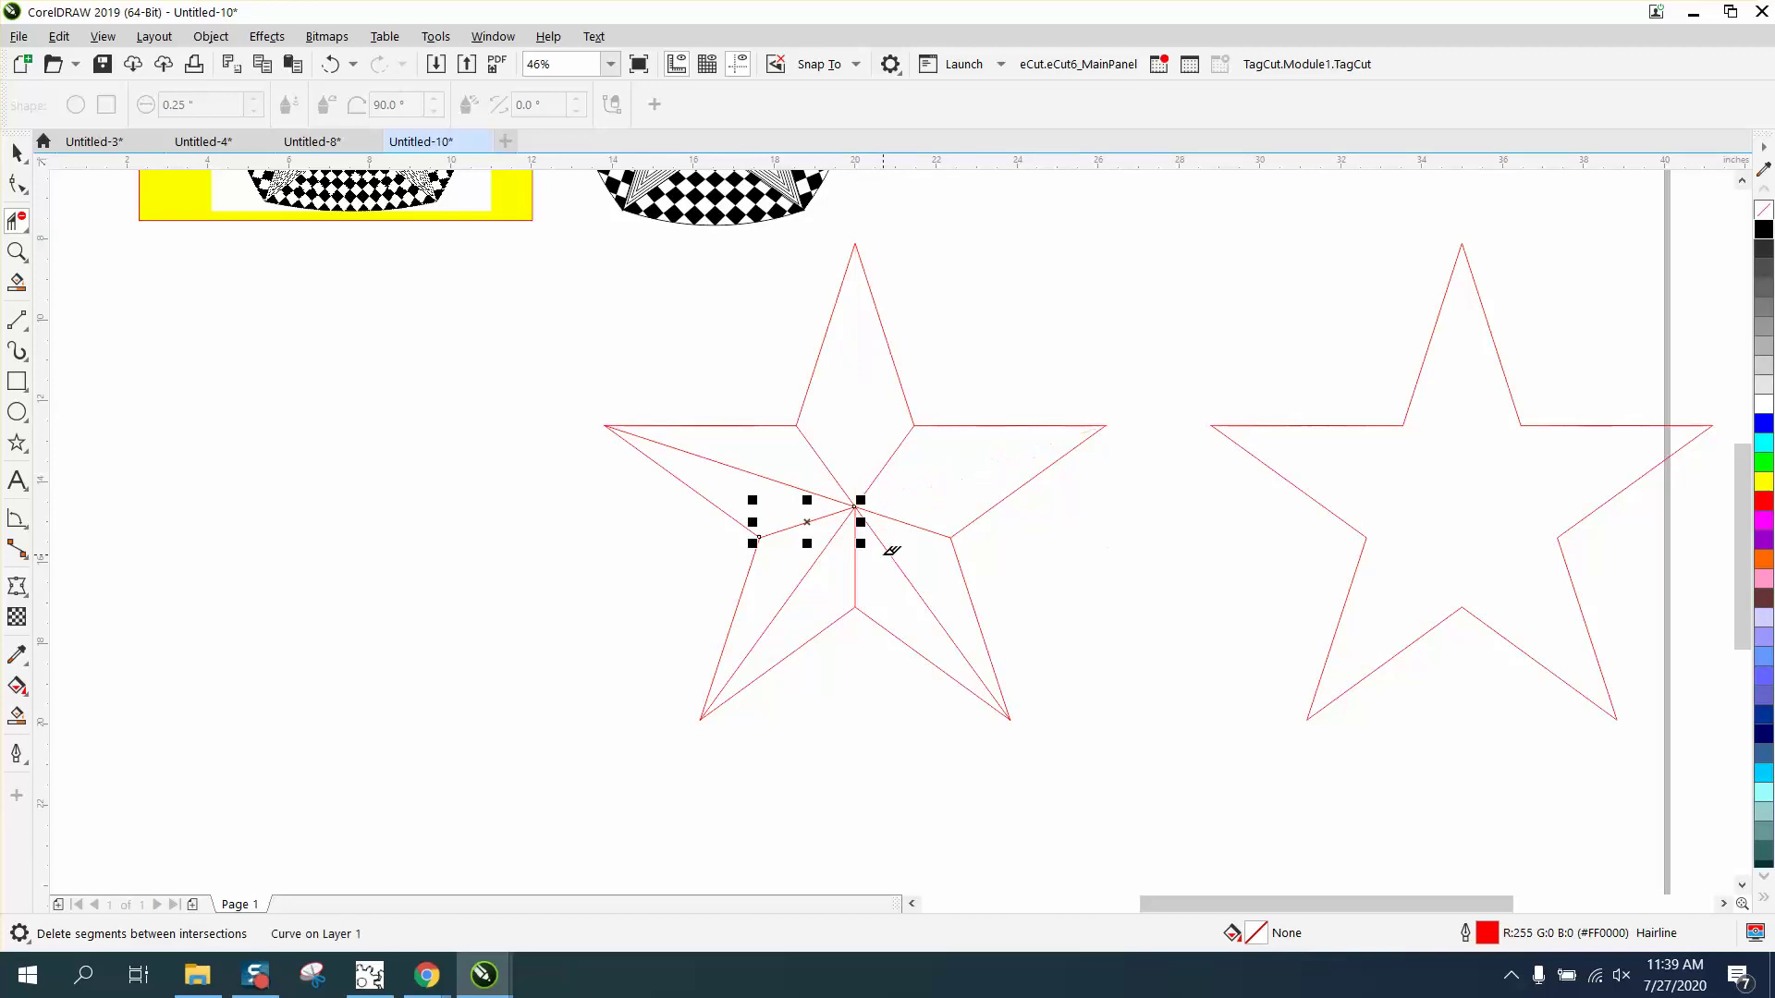
left_click(897, 553)
left_click(821, 547)
left_click(776, 476)
left_click(17, 153)
left_click(490, 368)
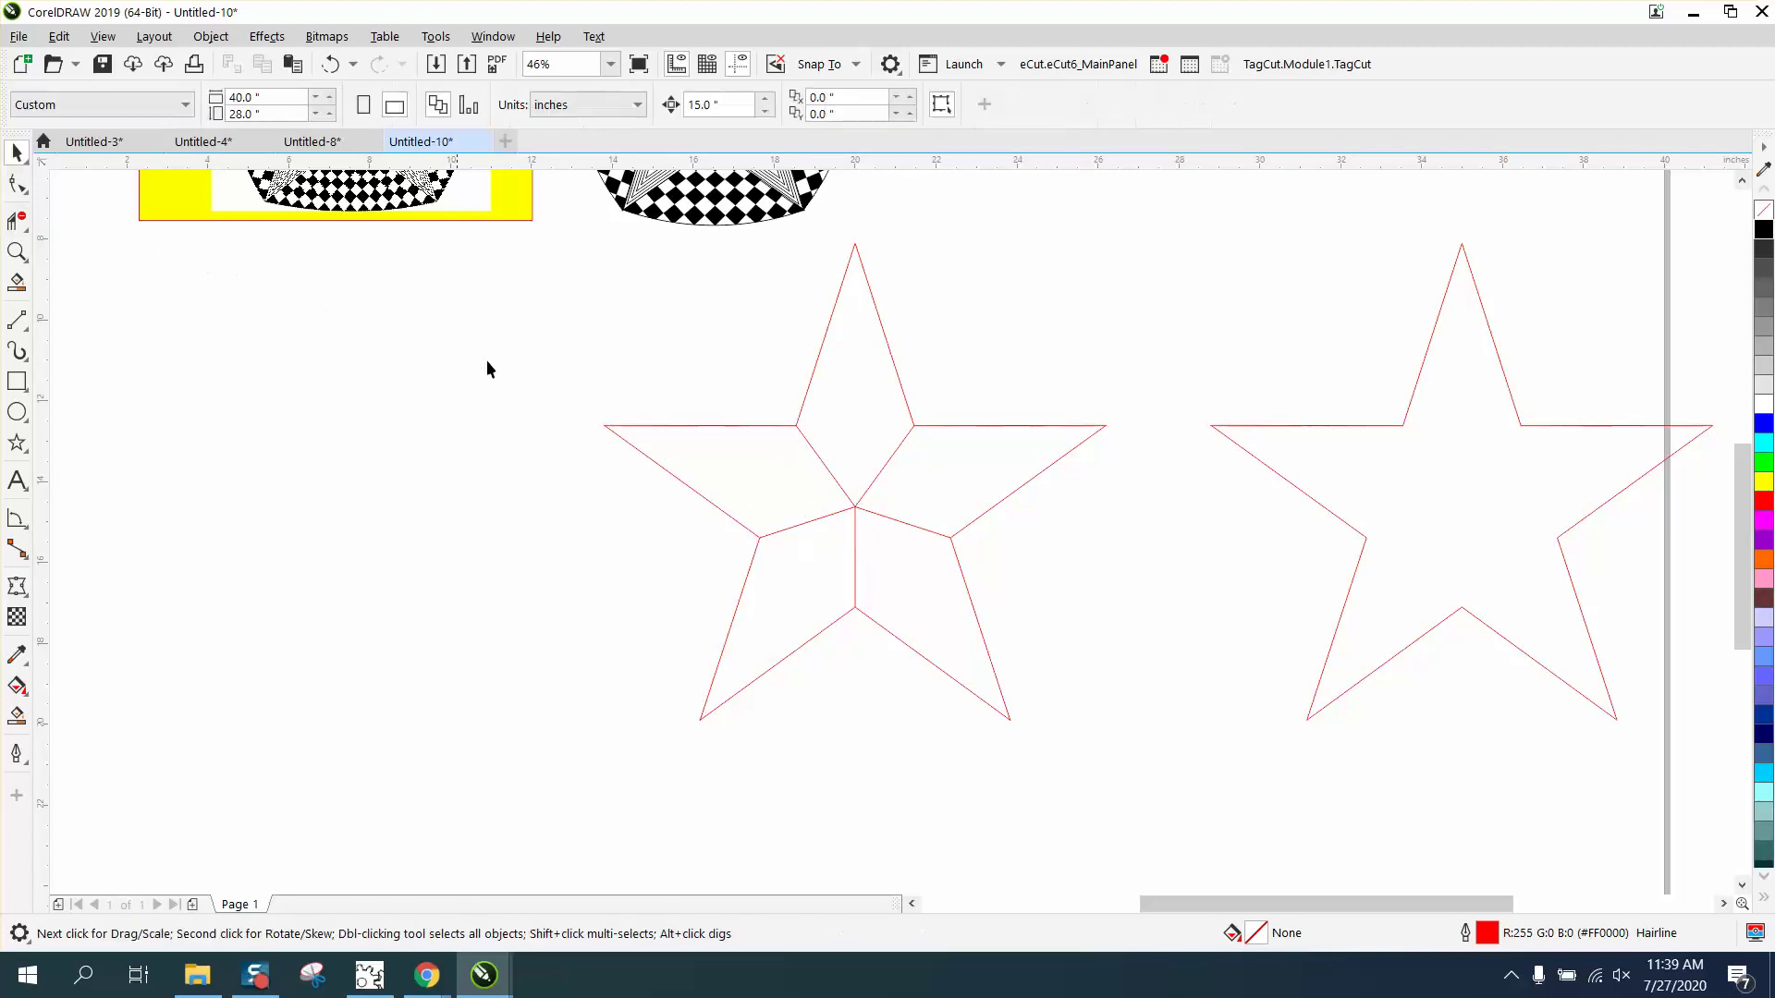
- Smart Fill the lower-left region yellow, the upper-left region purple and the top arm blue
left_click(17, 685)
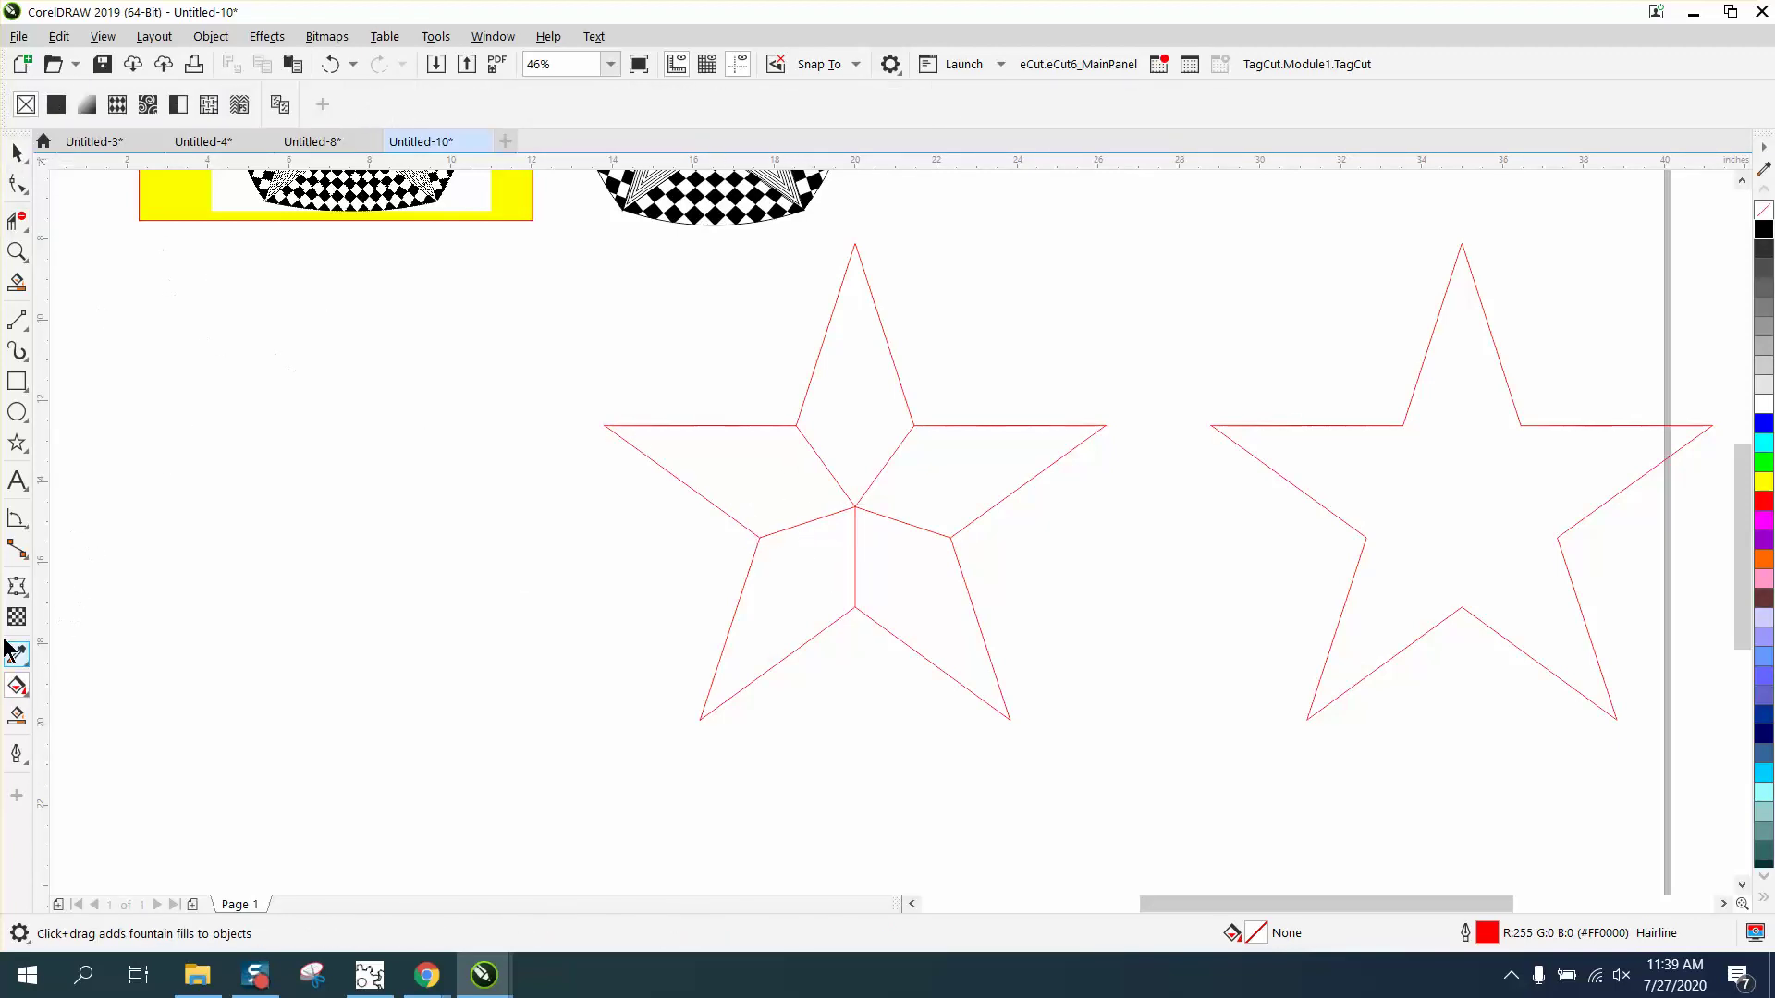
left_click(17, 716)
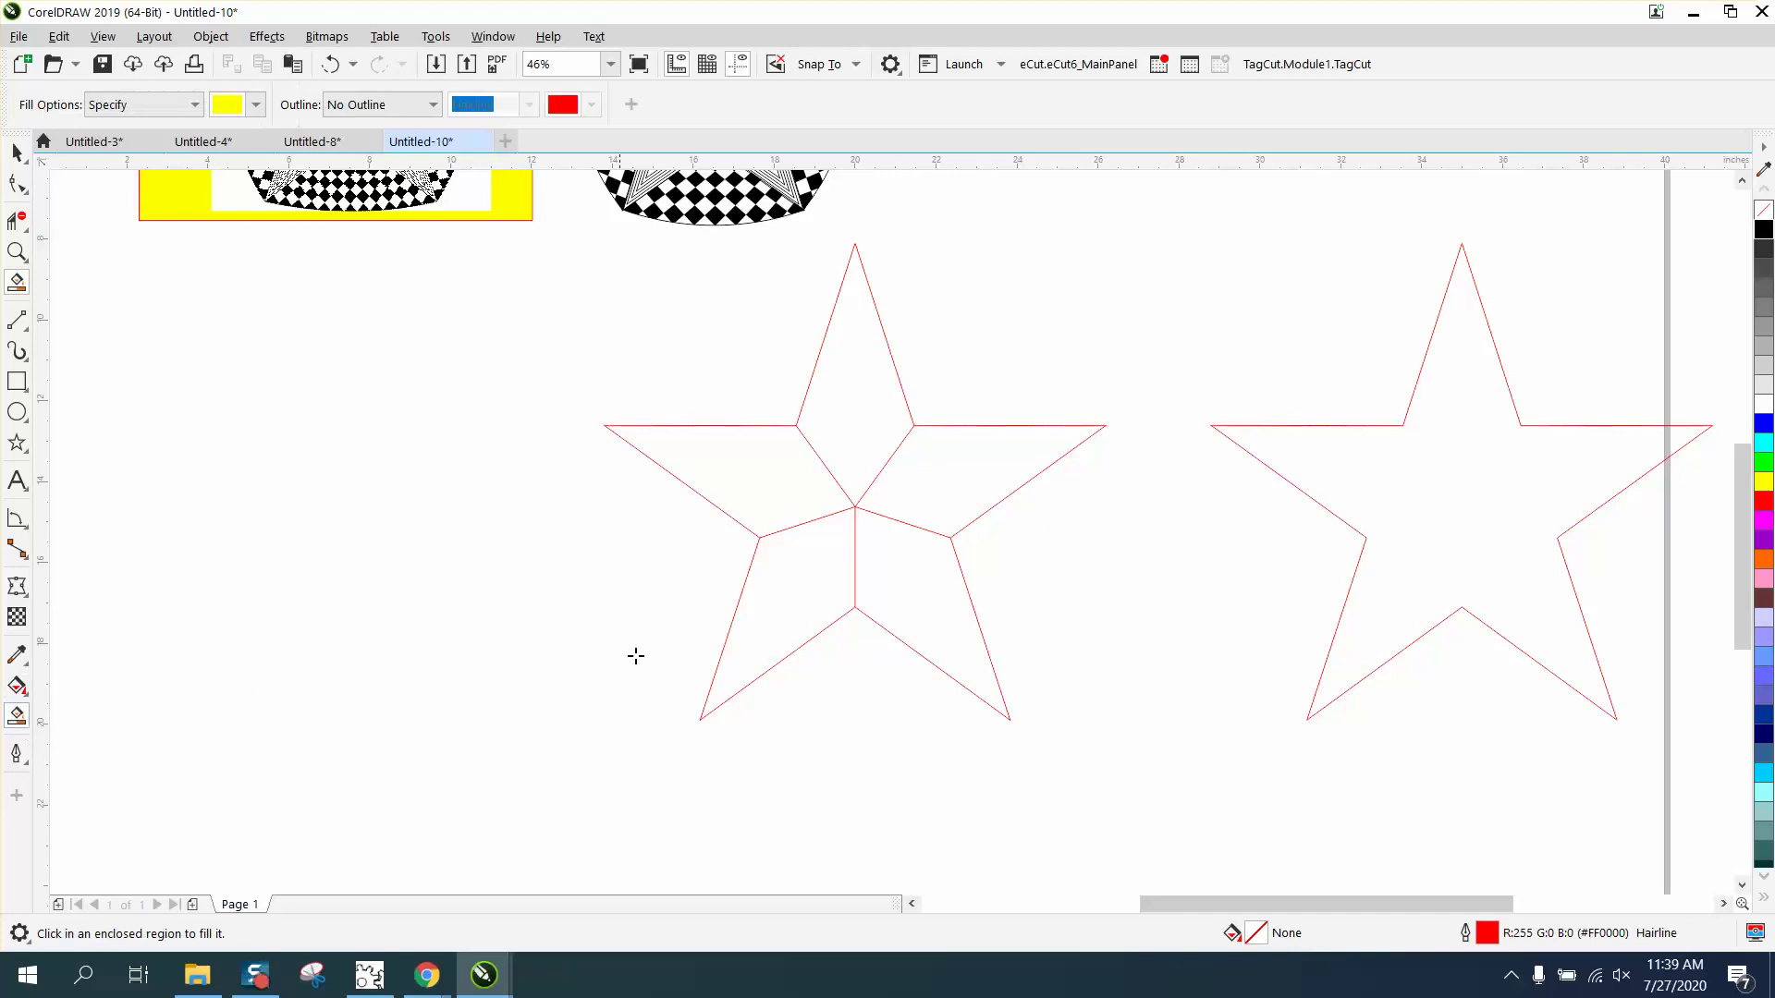
left_click(773, 608)
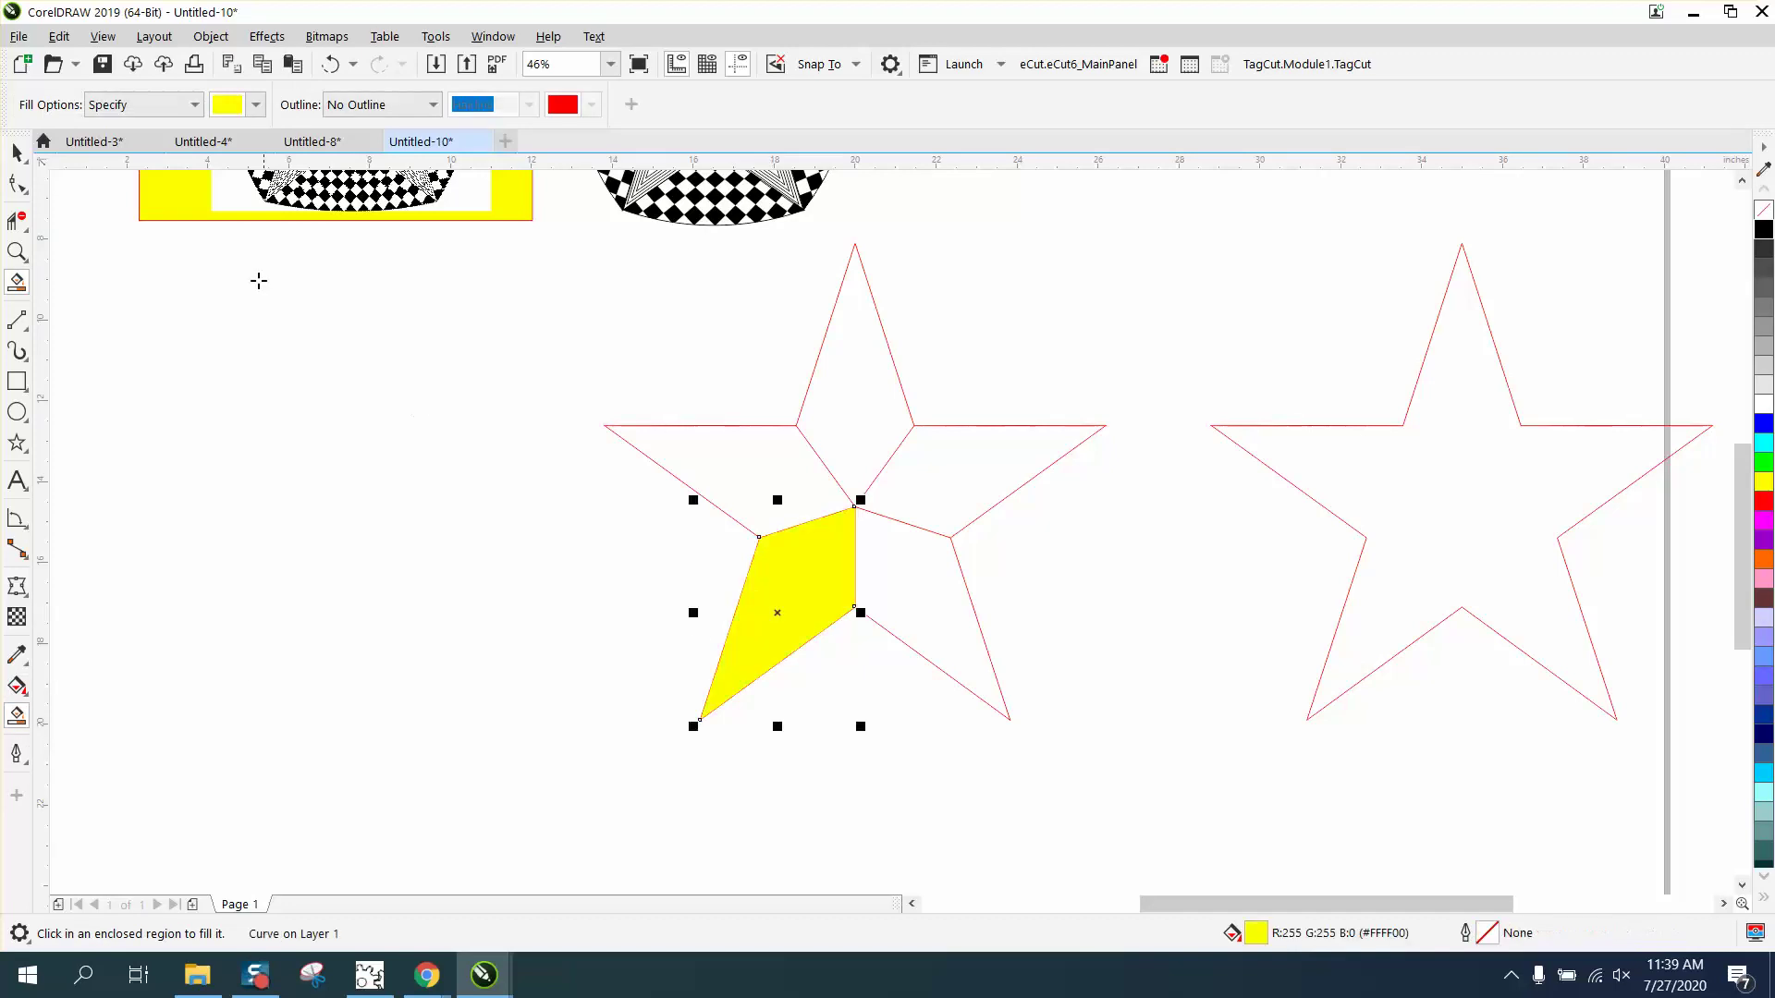
left_click(256, 105)
left_click(242, 267)
left_click(730, 462)
left_click(256, 105)
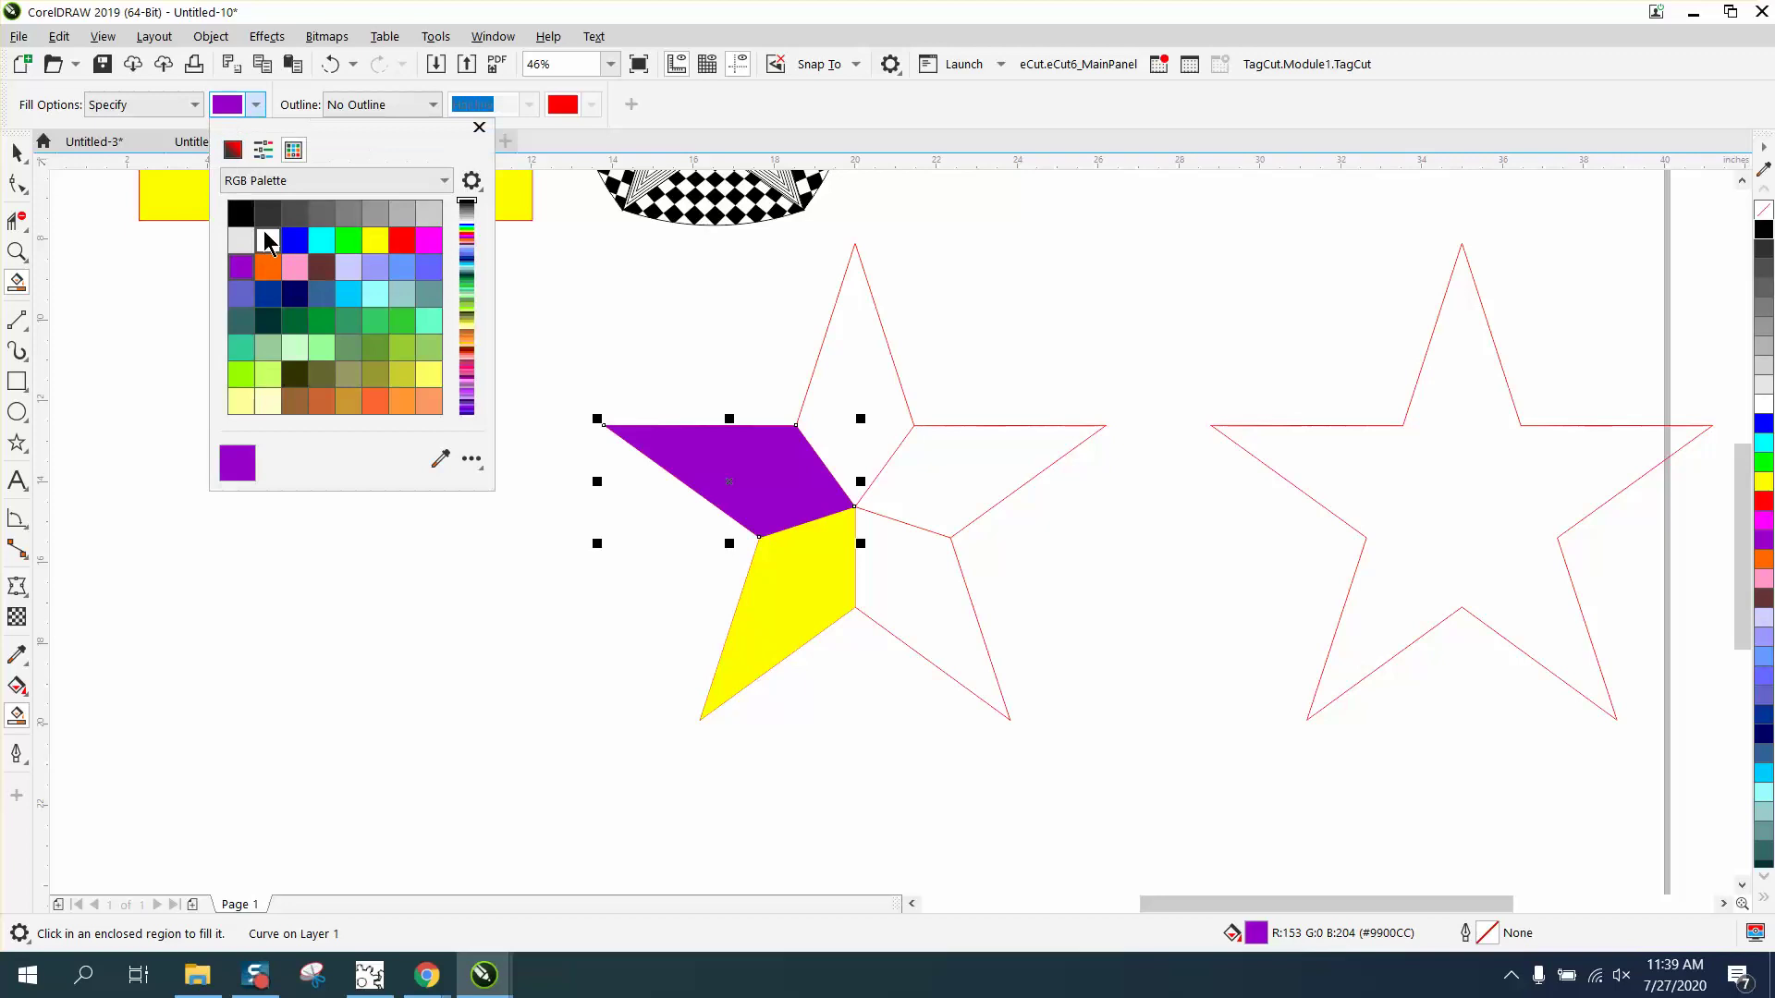
left_click(304, 240)
left_click(846, 389)
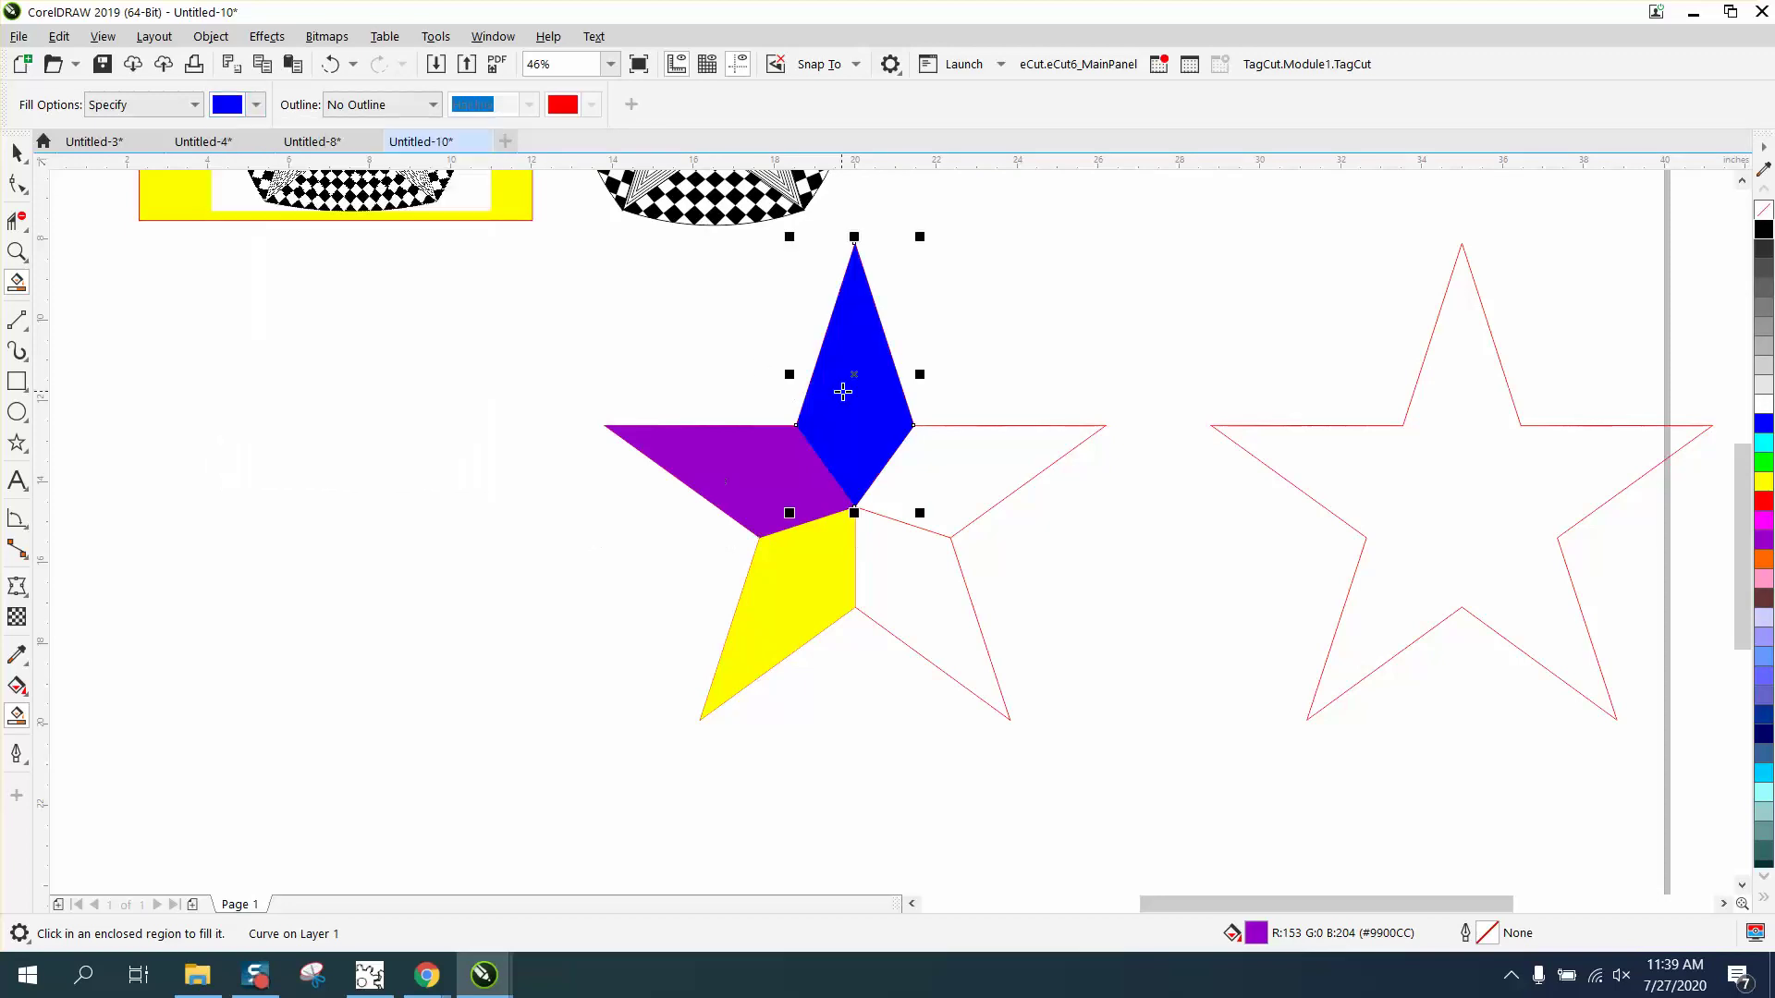
- Fill the star's right arm cyan and its lower-right arm green
left_click(256, 104)
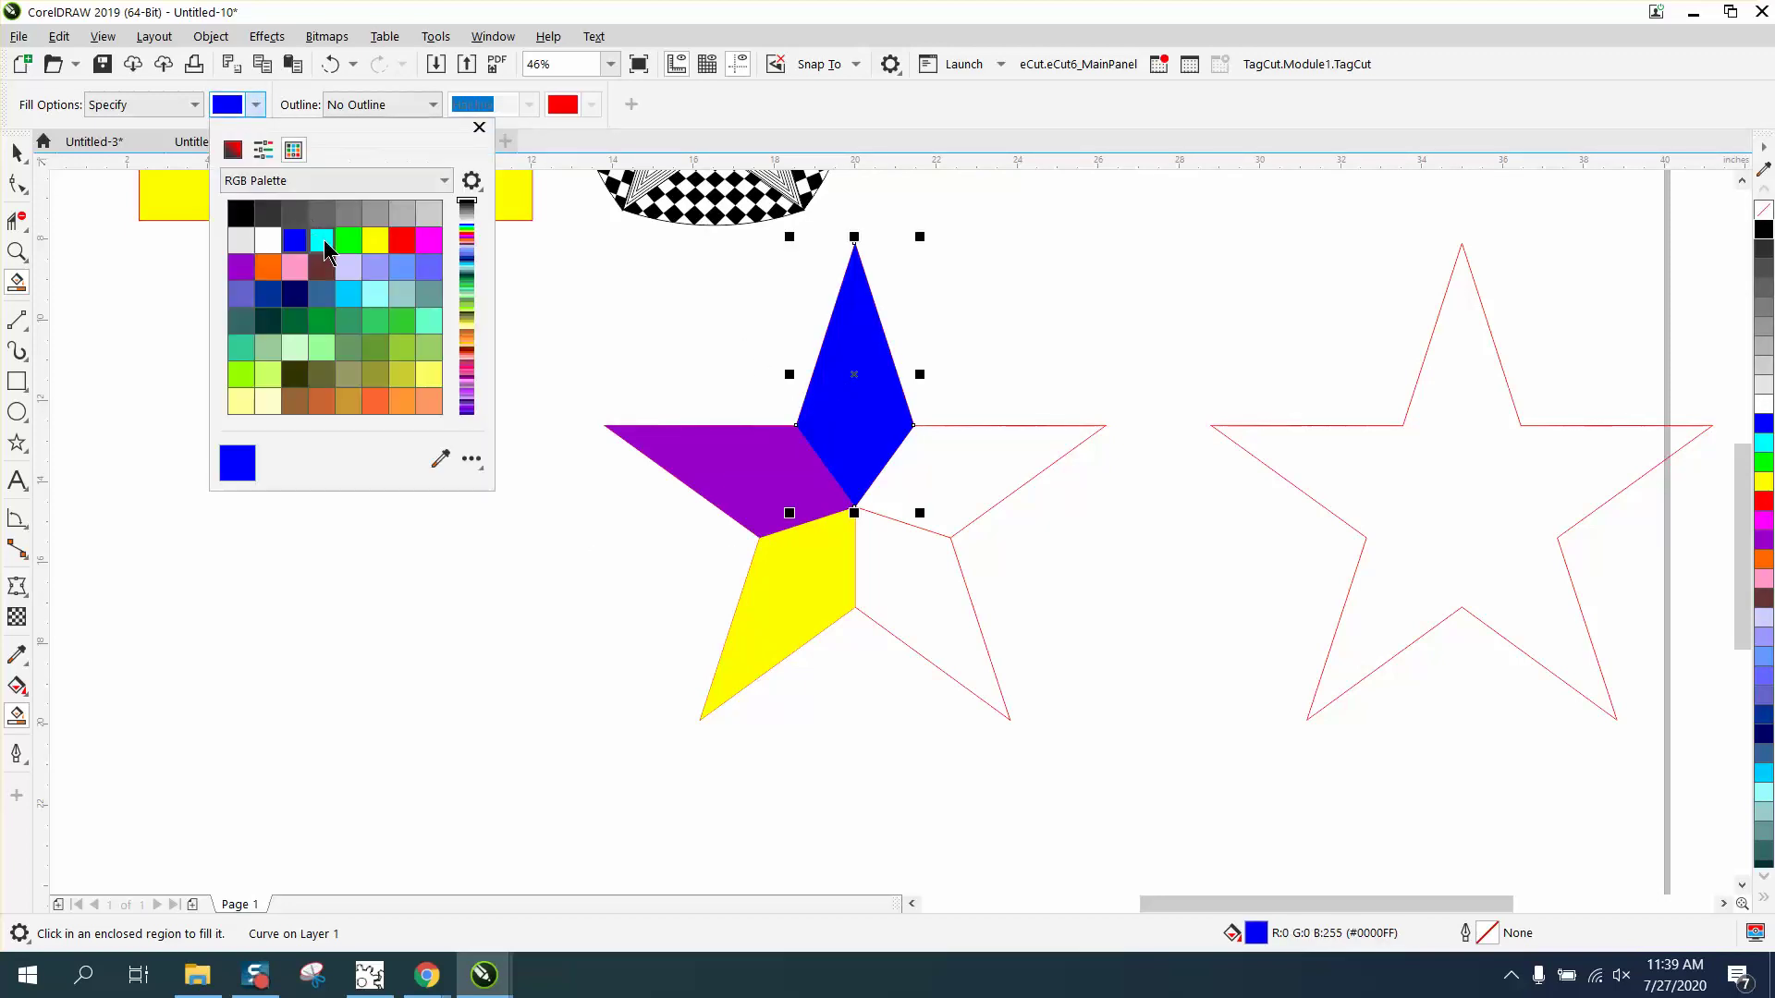
left_click(322, 240)
left_click(918, 471)
left_click(918, 471)
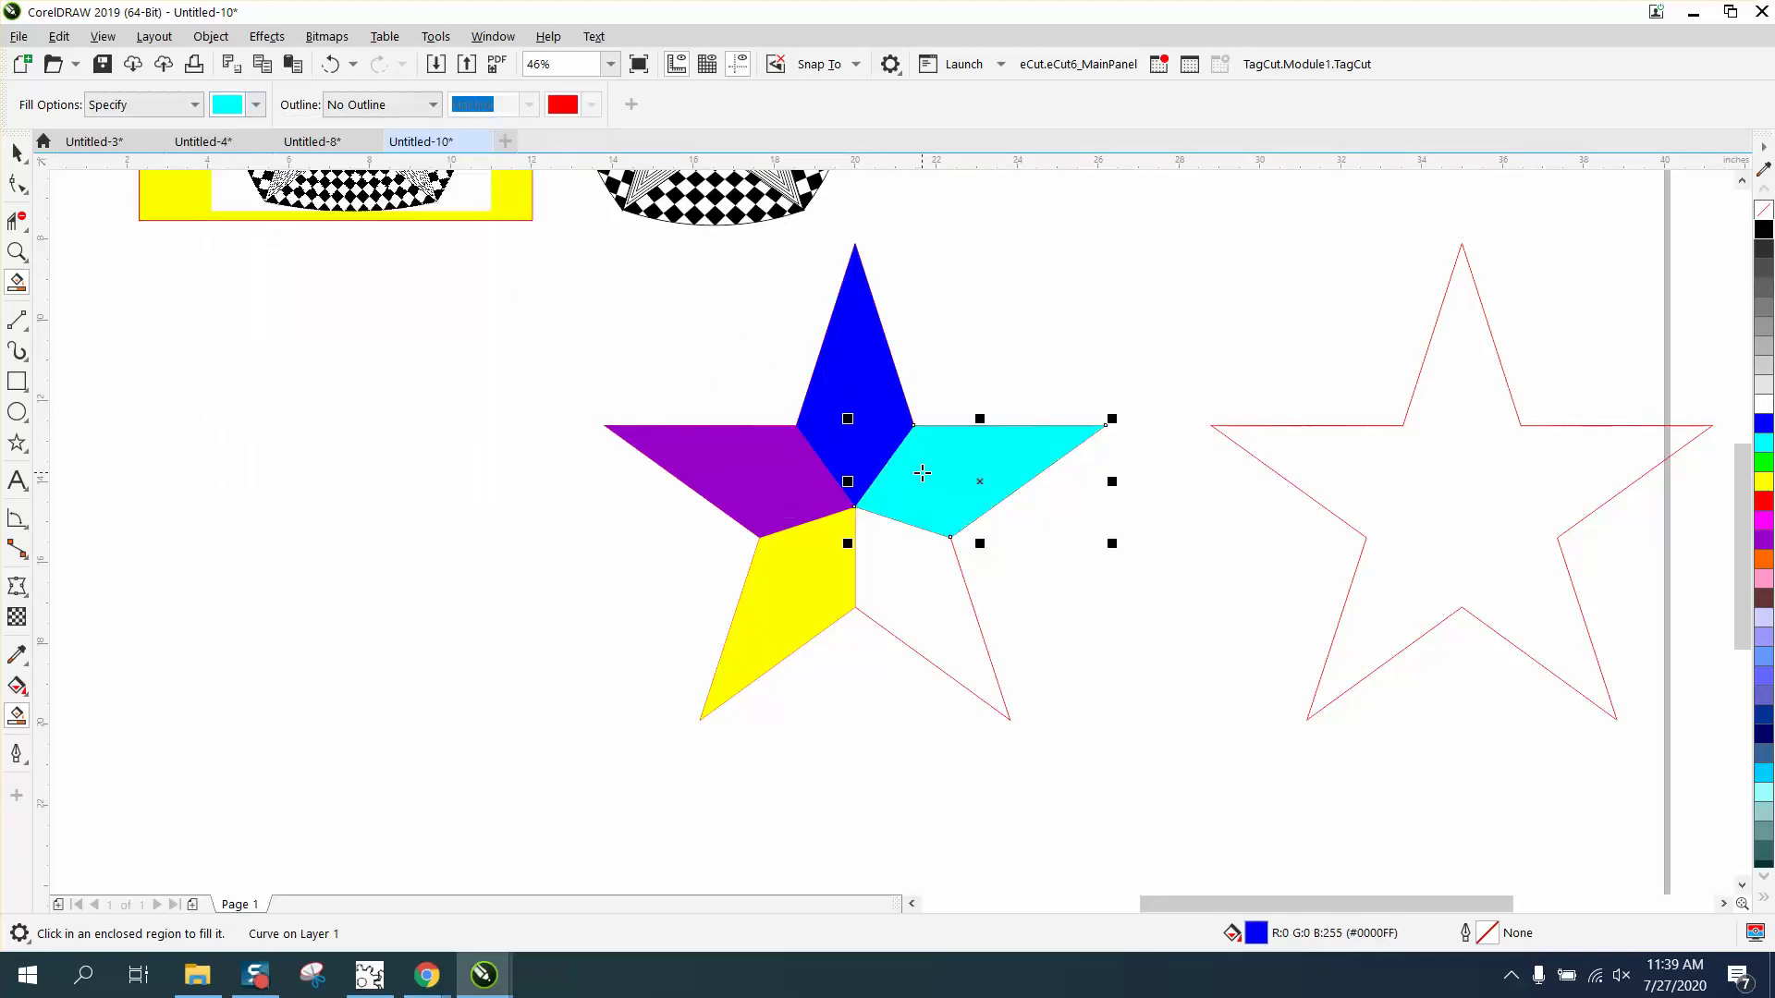
left_click(256, 105)
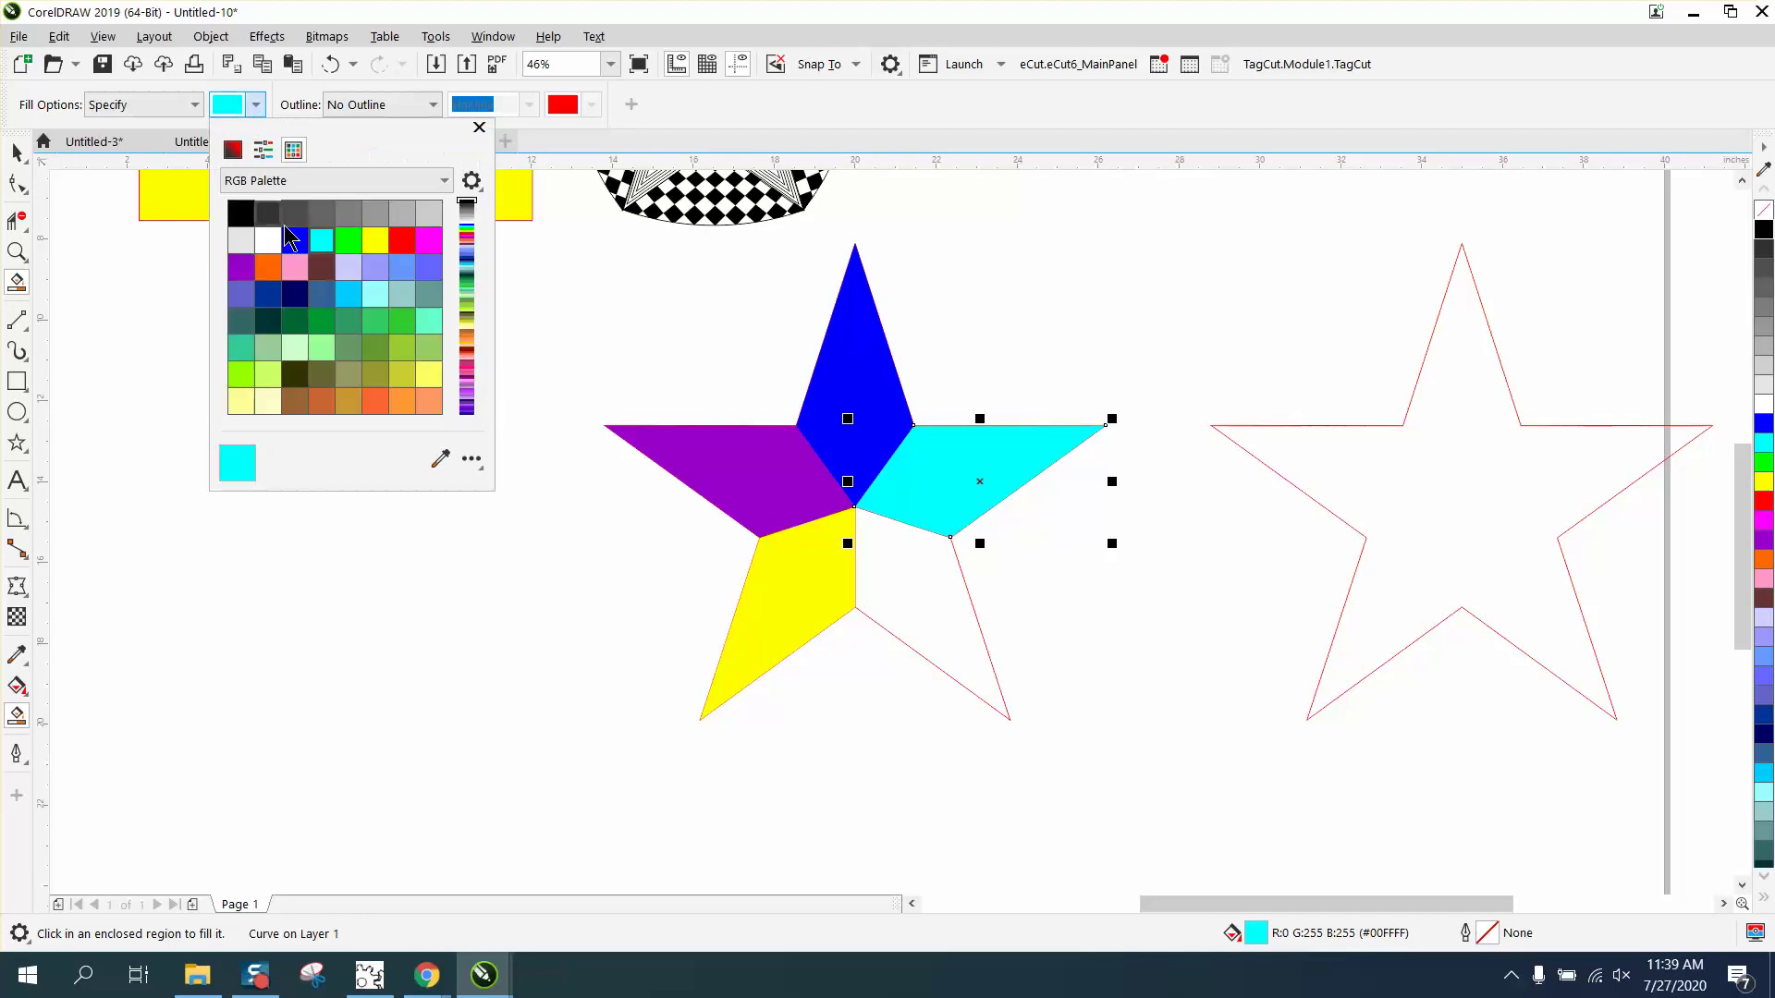
left_click(348, 241)
left_click(941, 629)
left_click(943, 632)
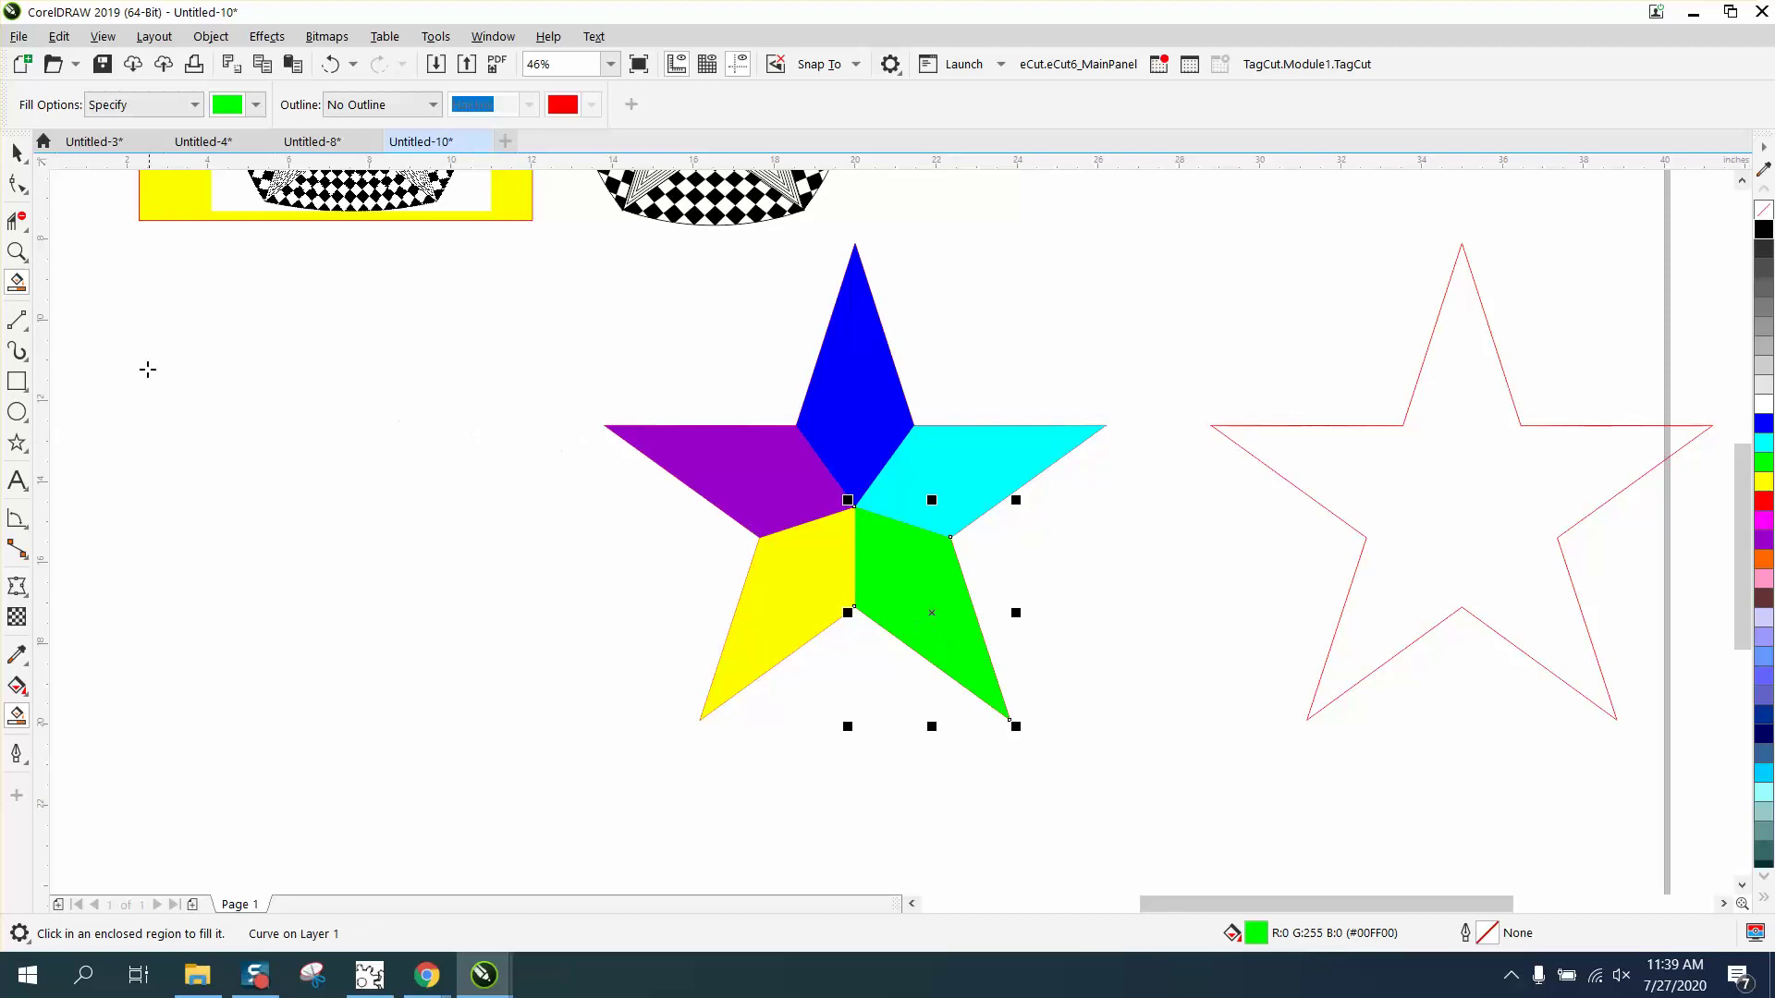
left_click(16, 153)
scroll(723, 383, "down", 2)
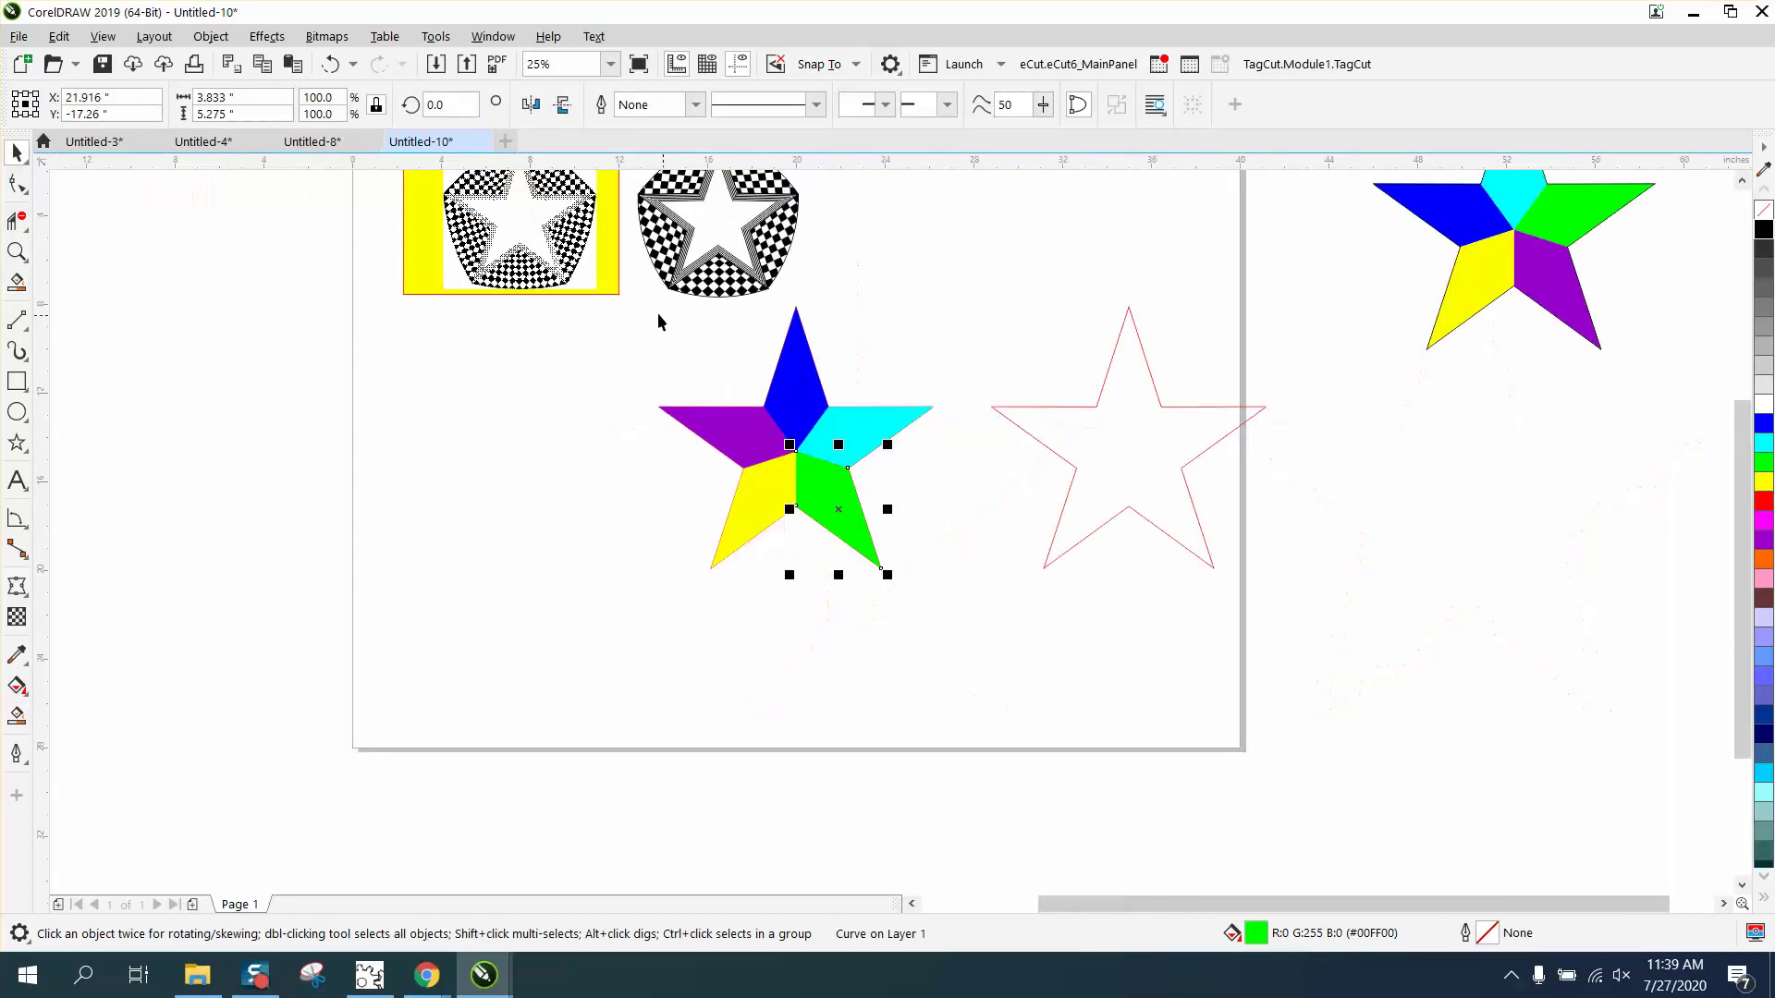
- Select all eleven coloured star pieces and set their outline to No Color
key("z")
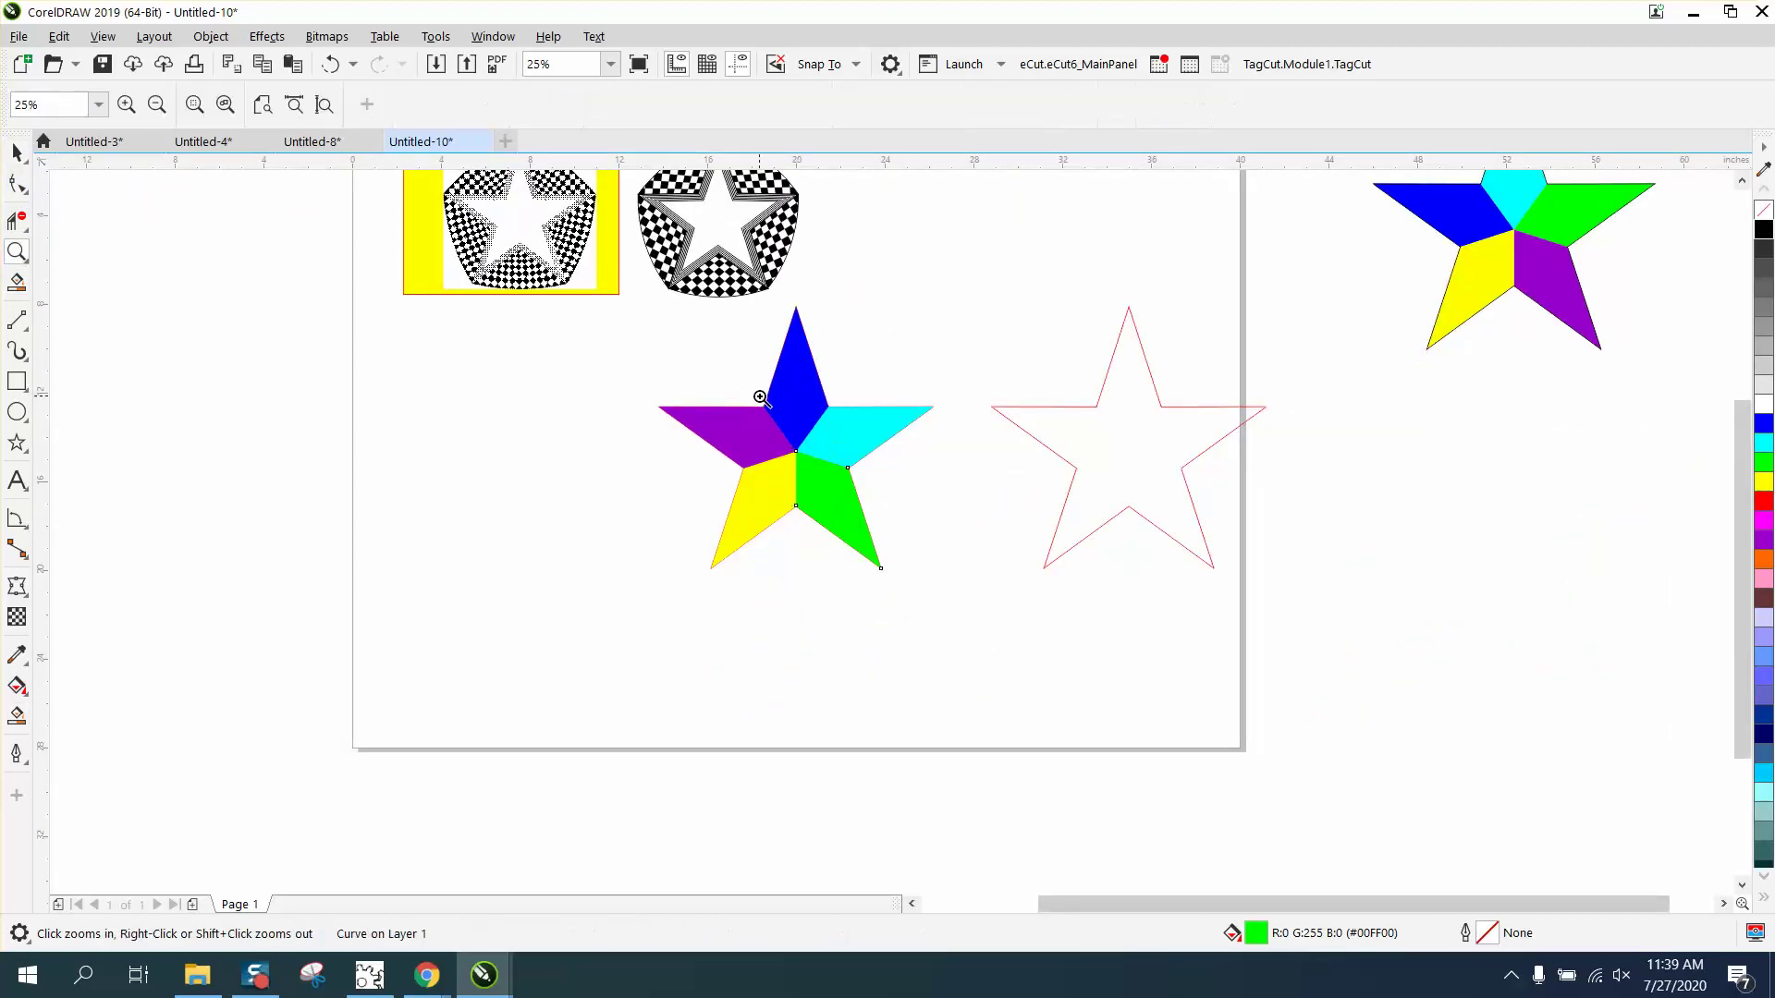
left_click_drag(773, 410, 851, 485)
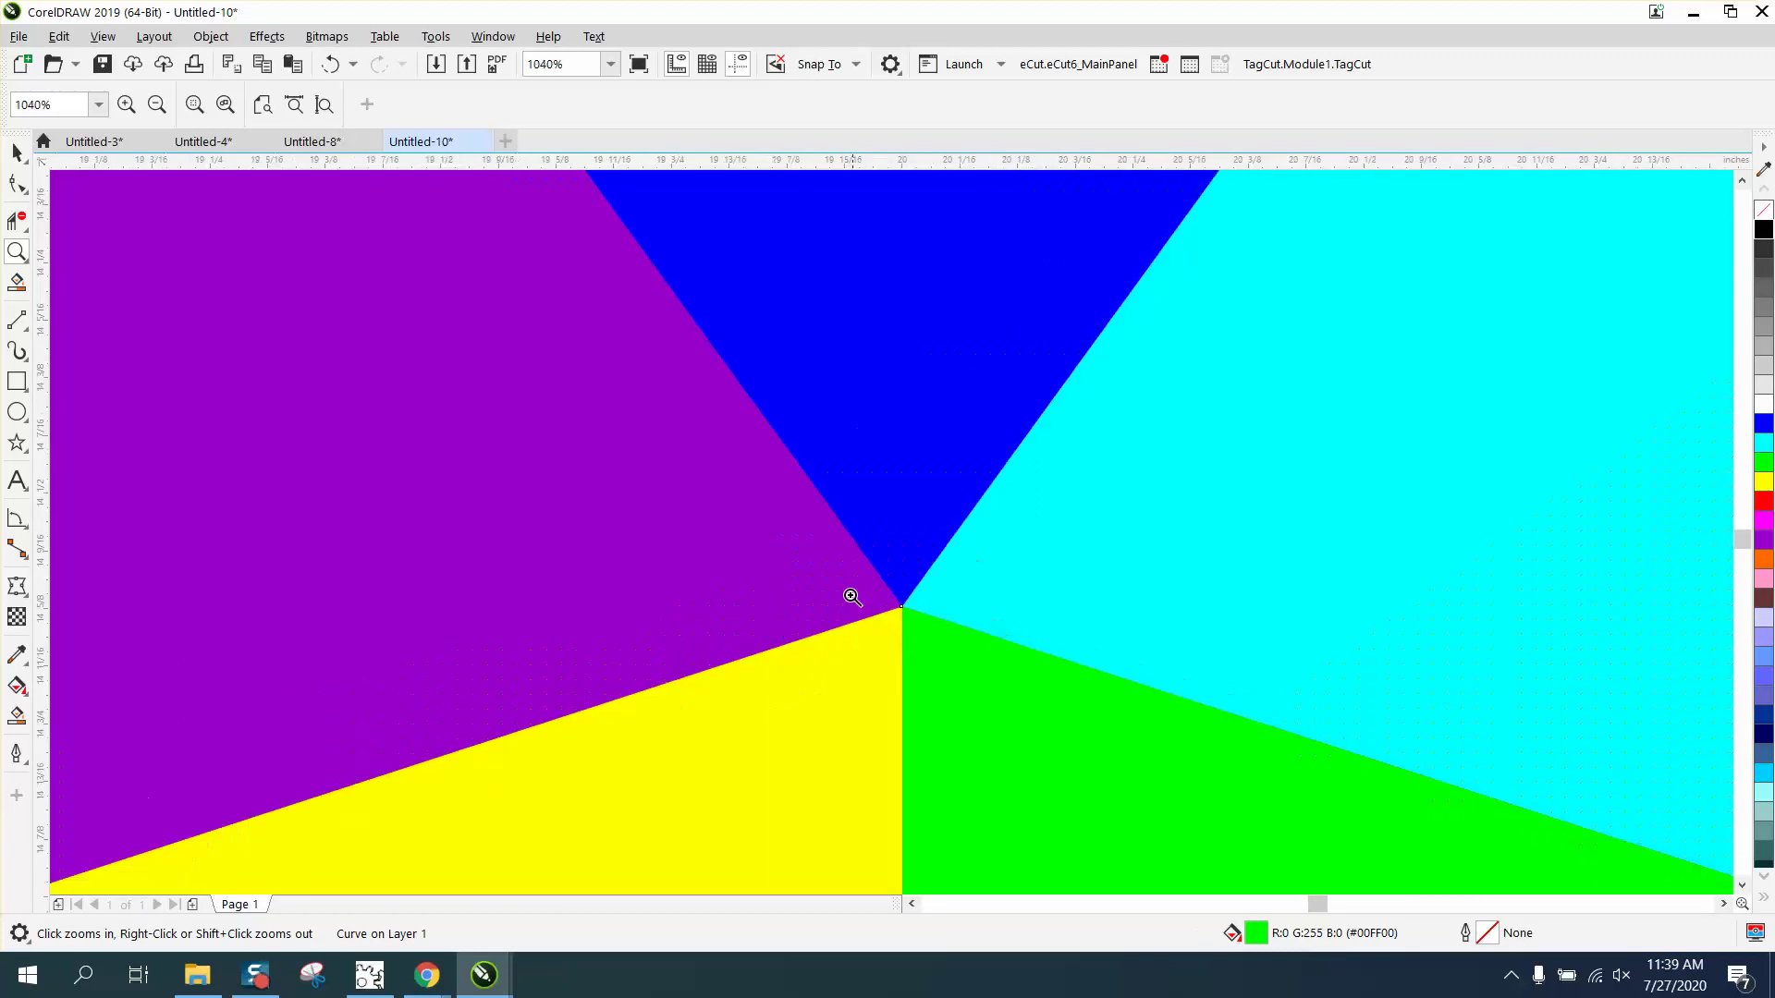
scroll(833, 555, "down", 7)
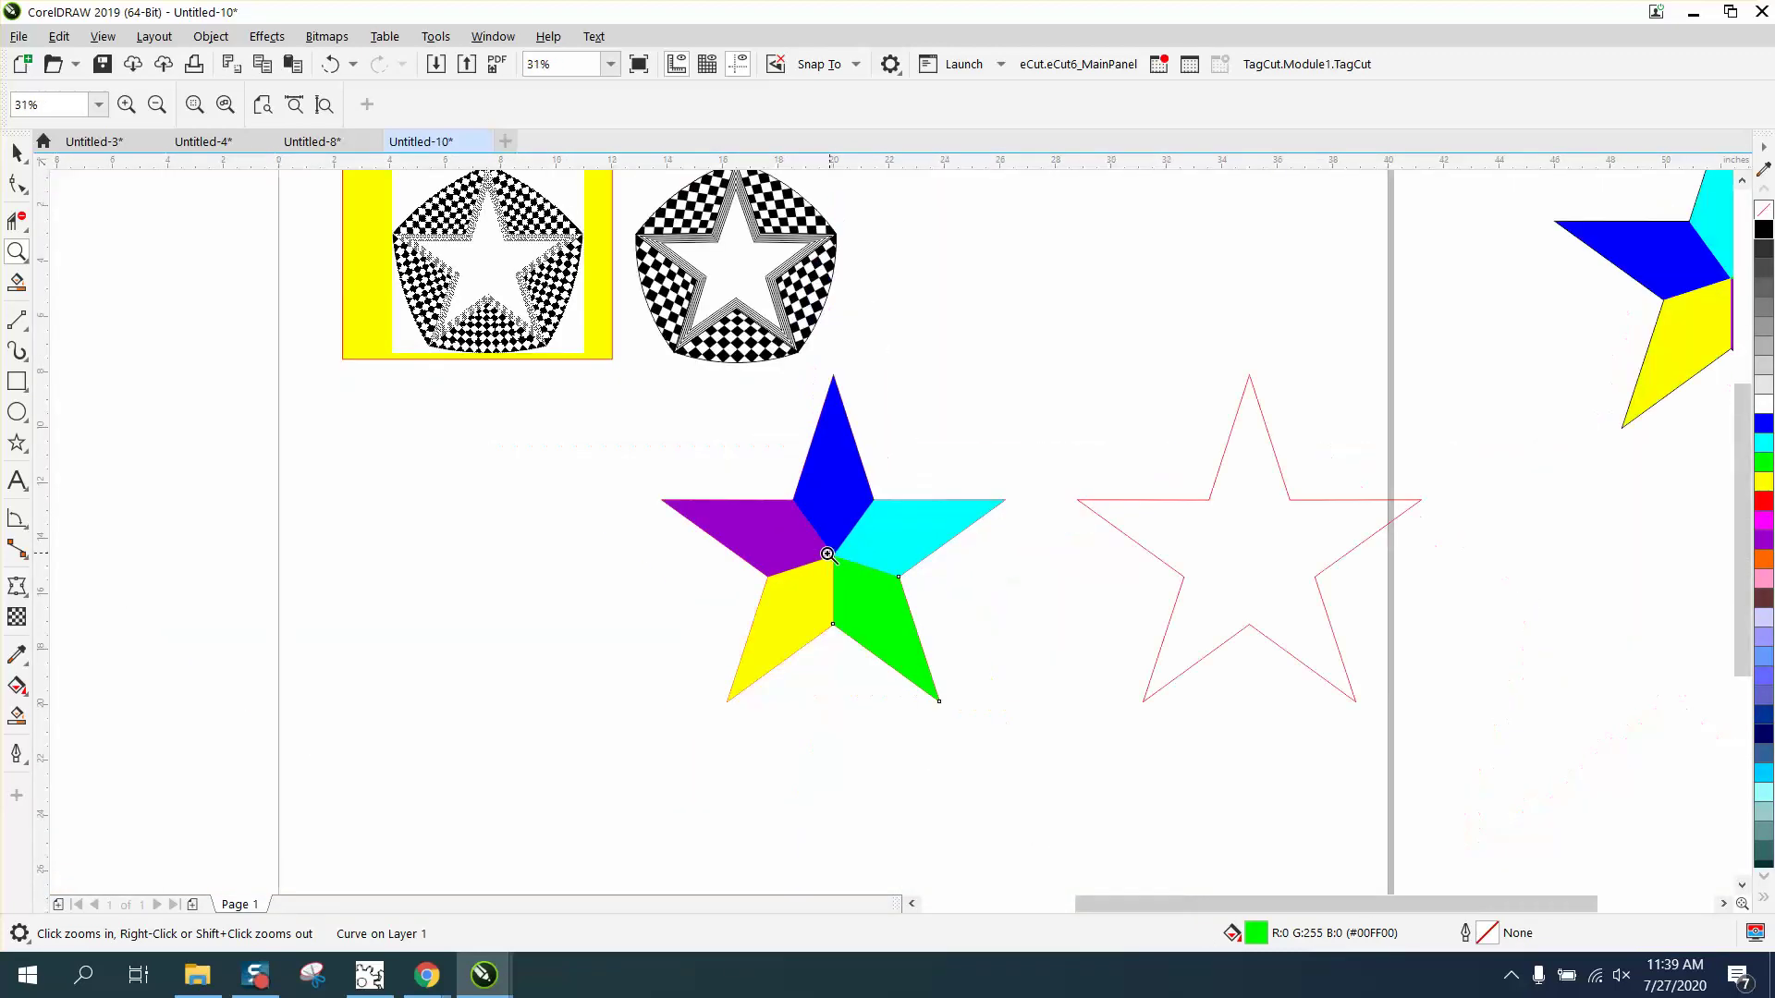
left_click(17, 153)
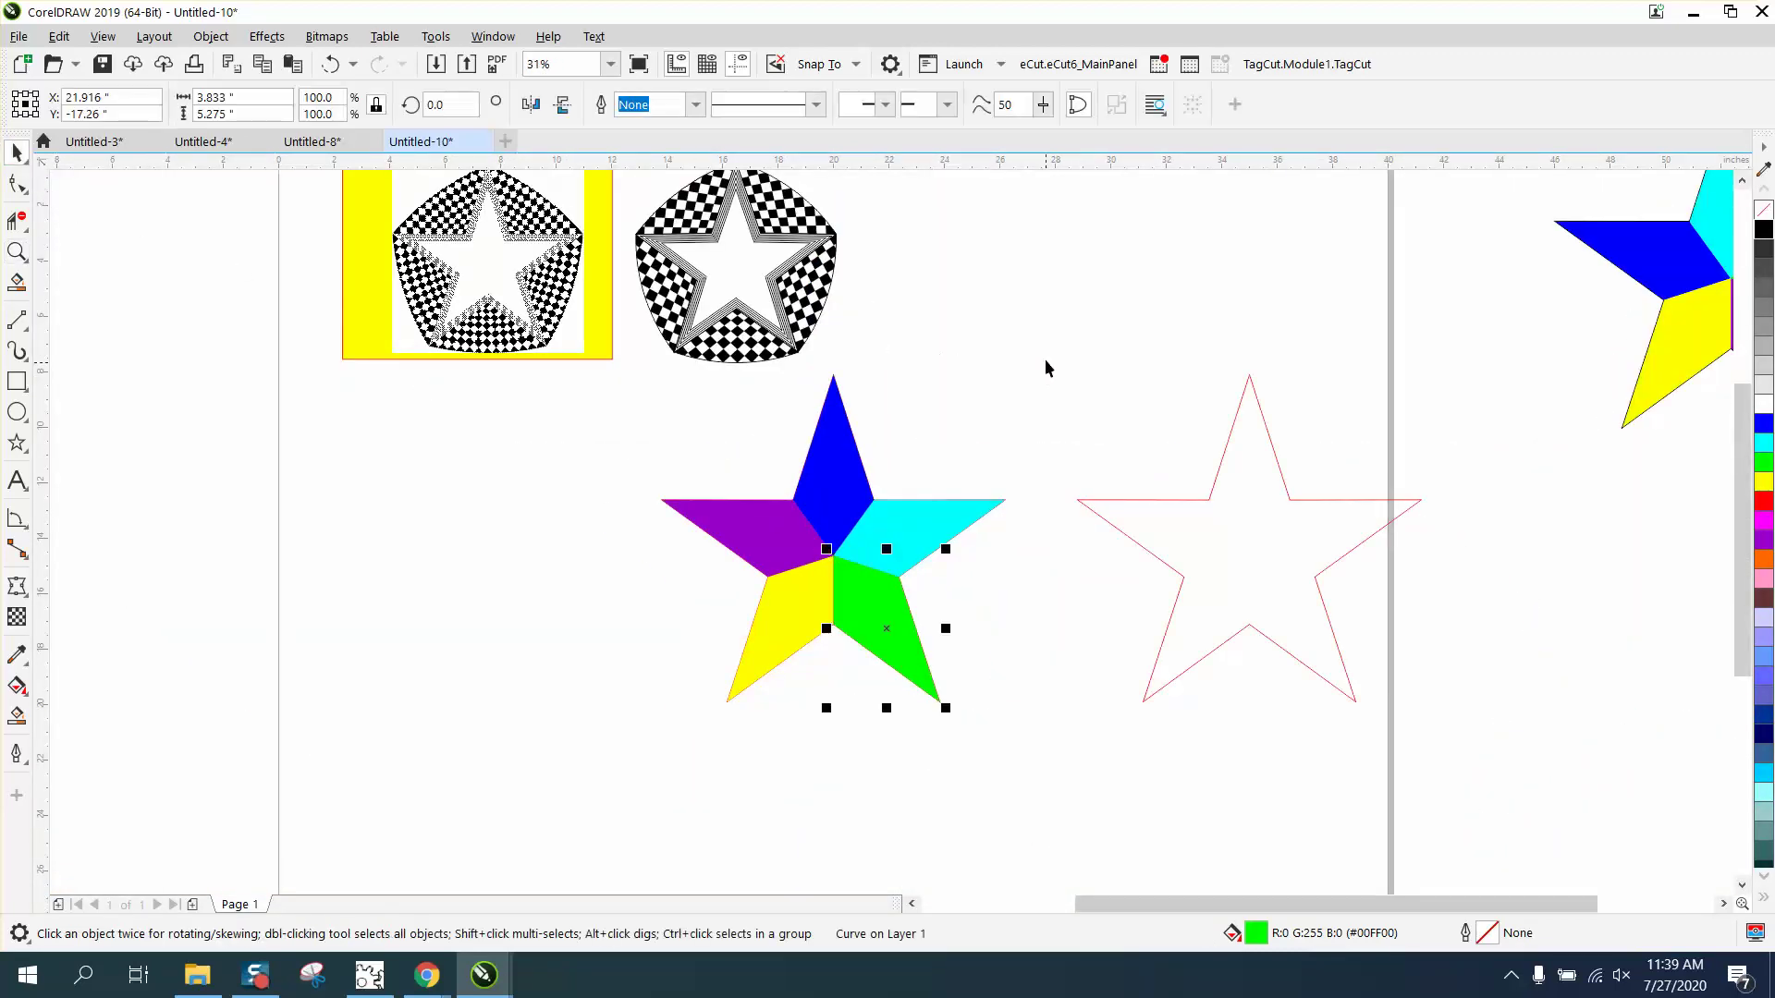
left_click_drag(1044, 361, 651, 741)
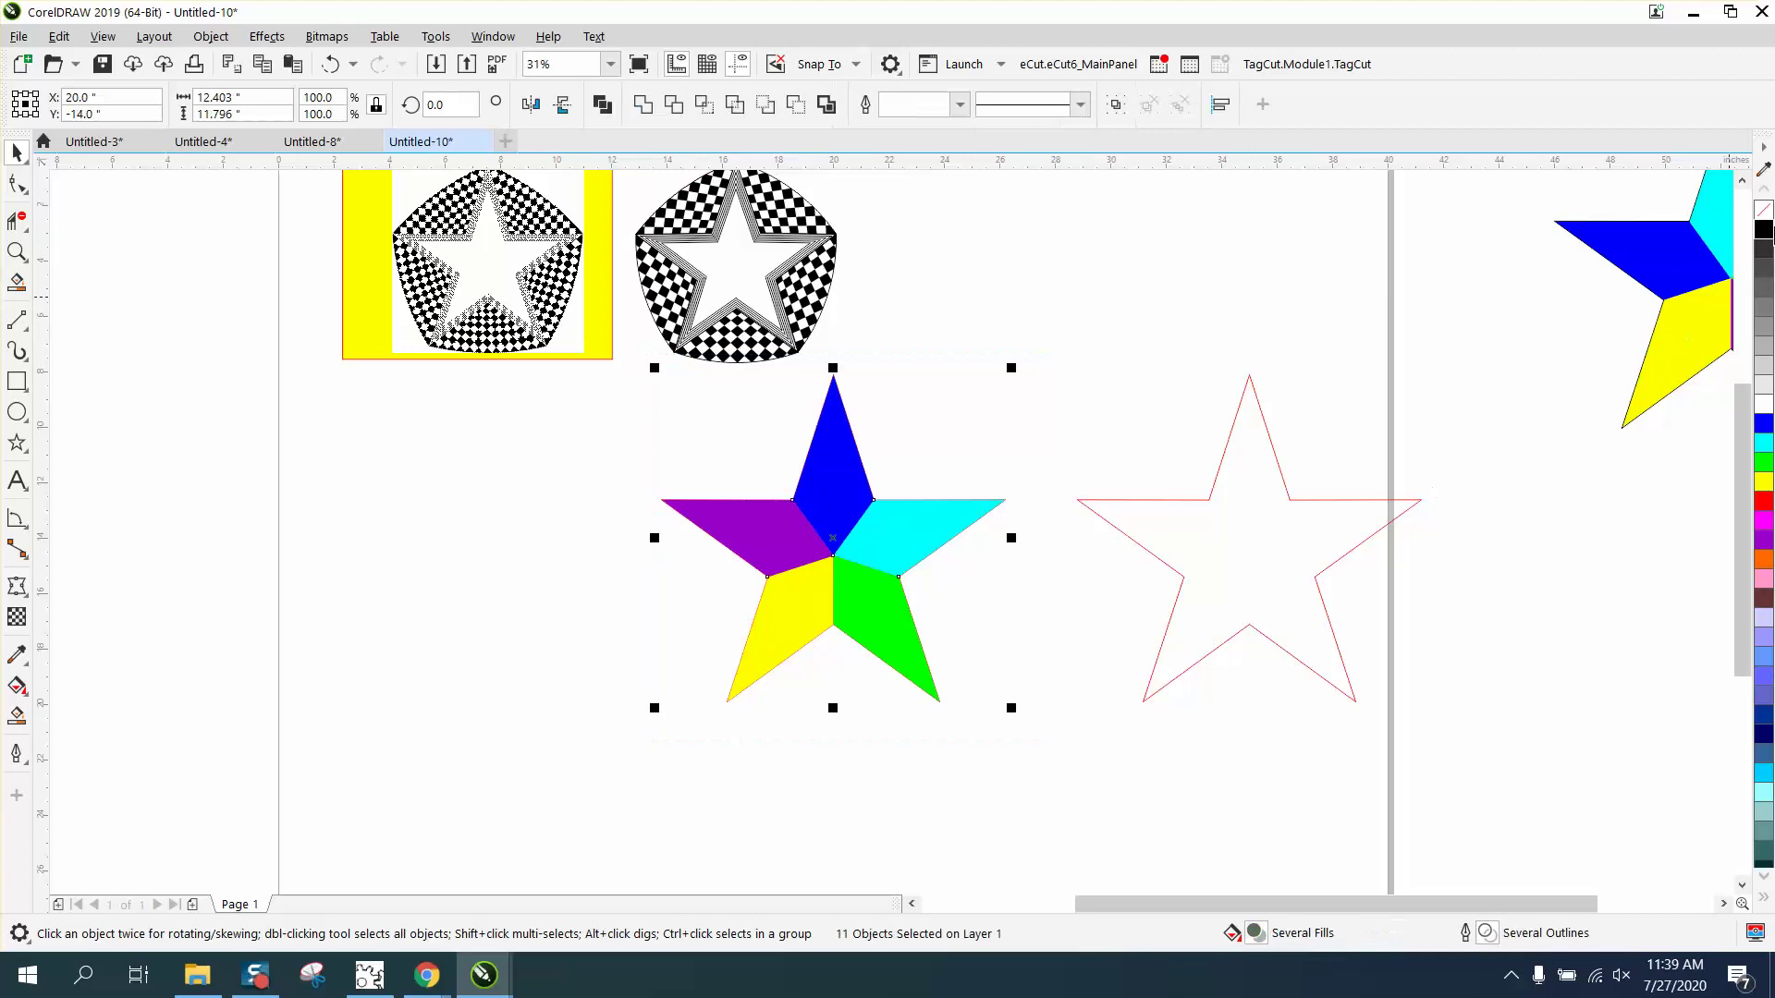
right_click(1764, 210)
- Change the right-hand star's red hairline outline to black at 3.0 pt width in Outline Pen
left_click(1281, 478)
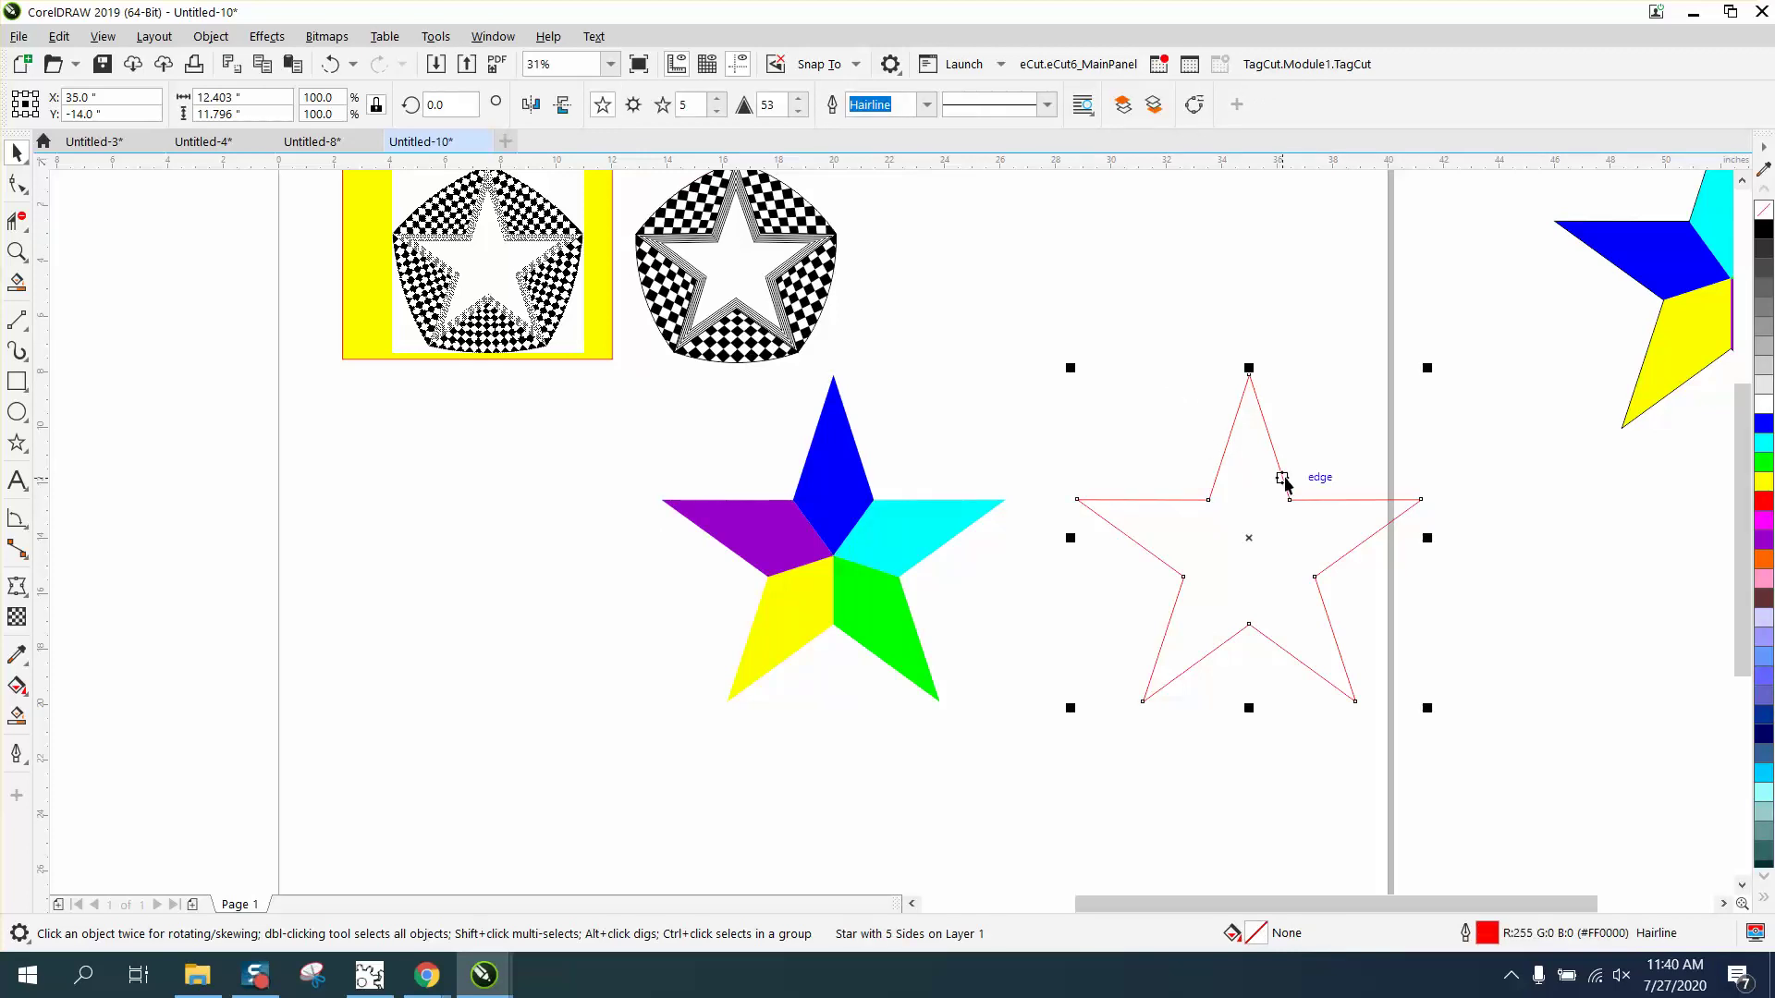
double_click(1468, 934)
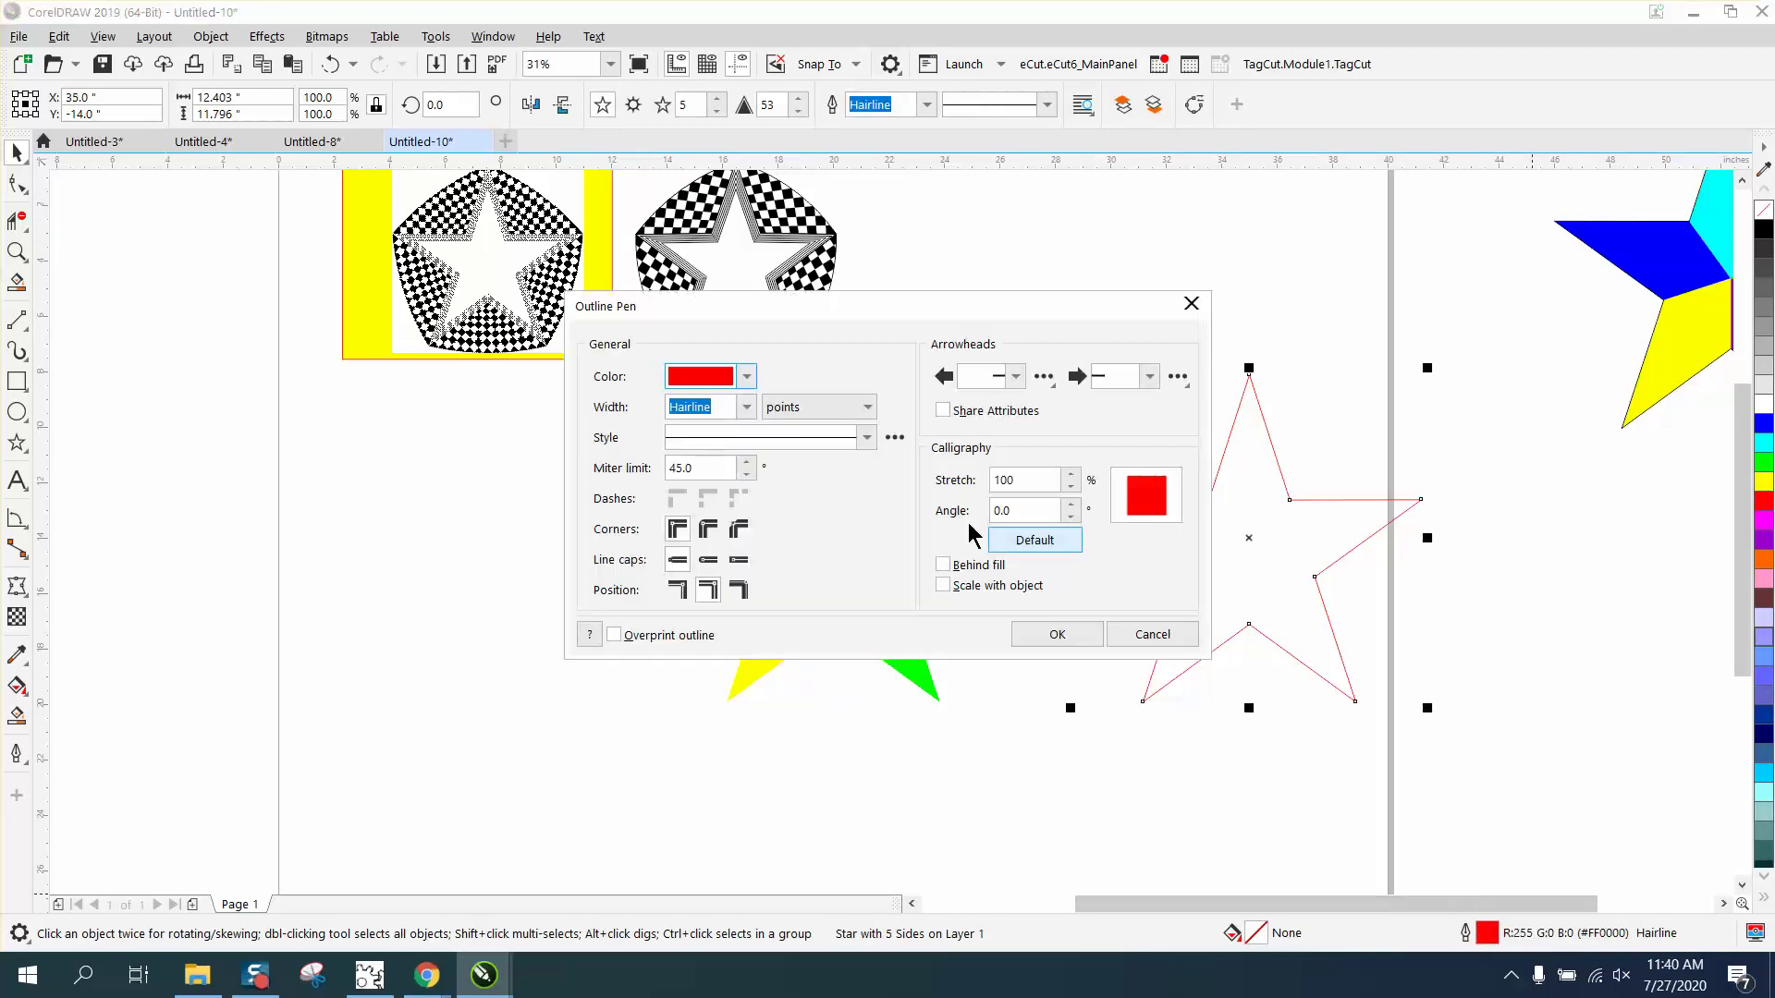
left_click(746, 407)
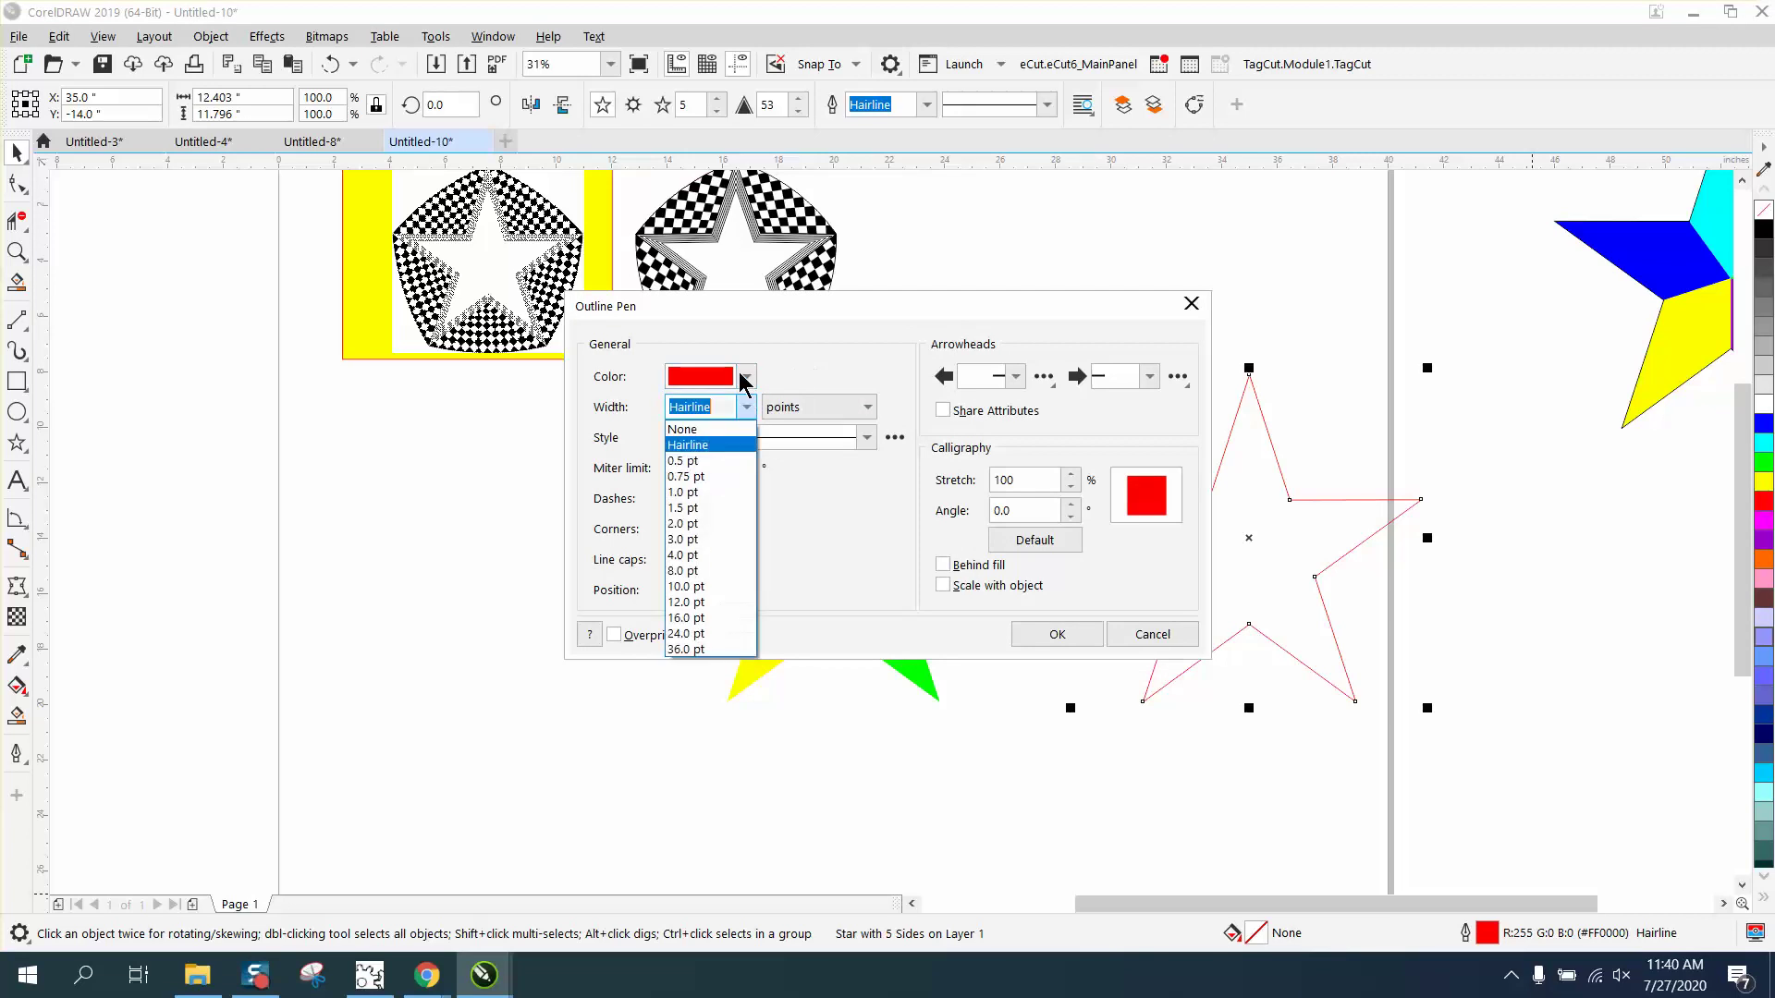
left_click(681, 540)
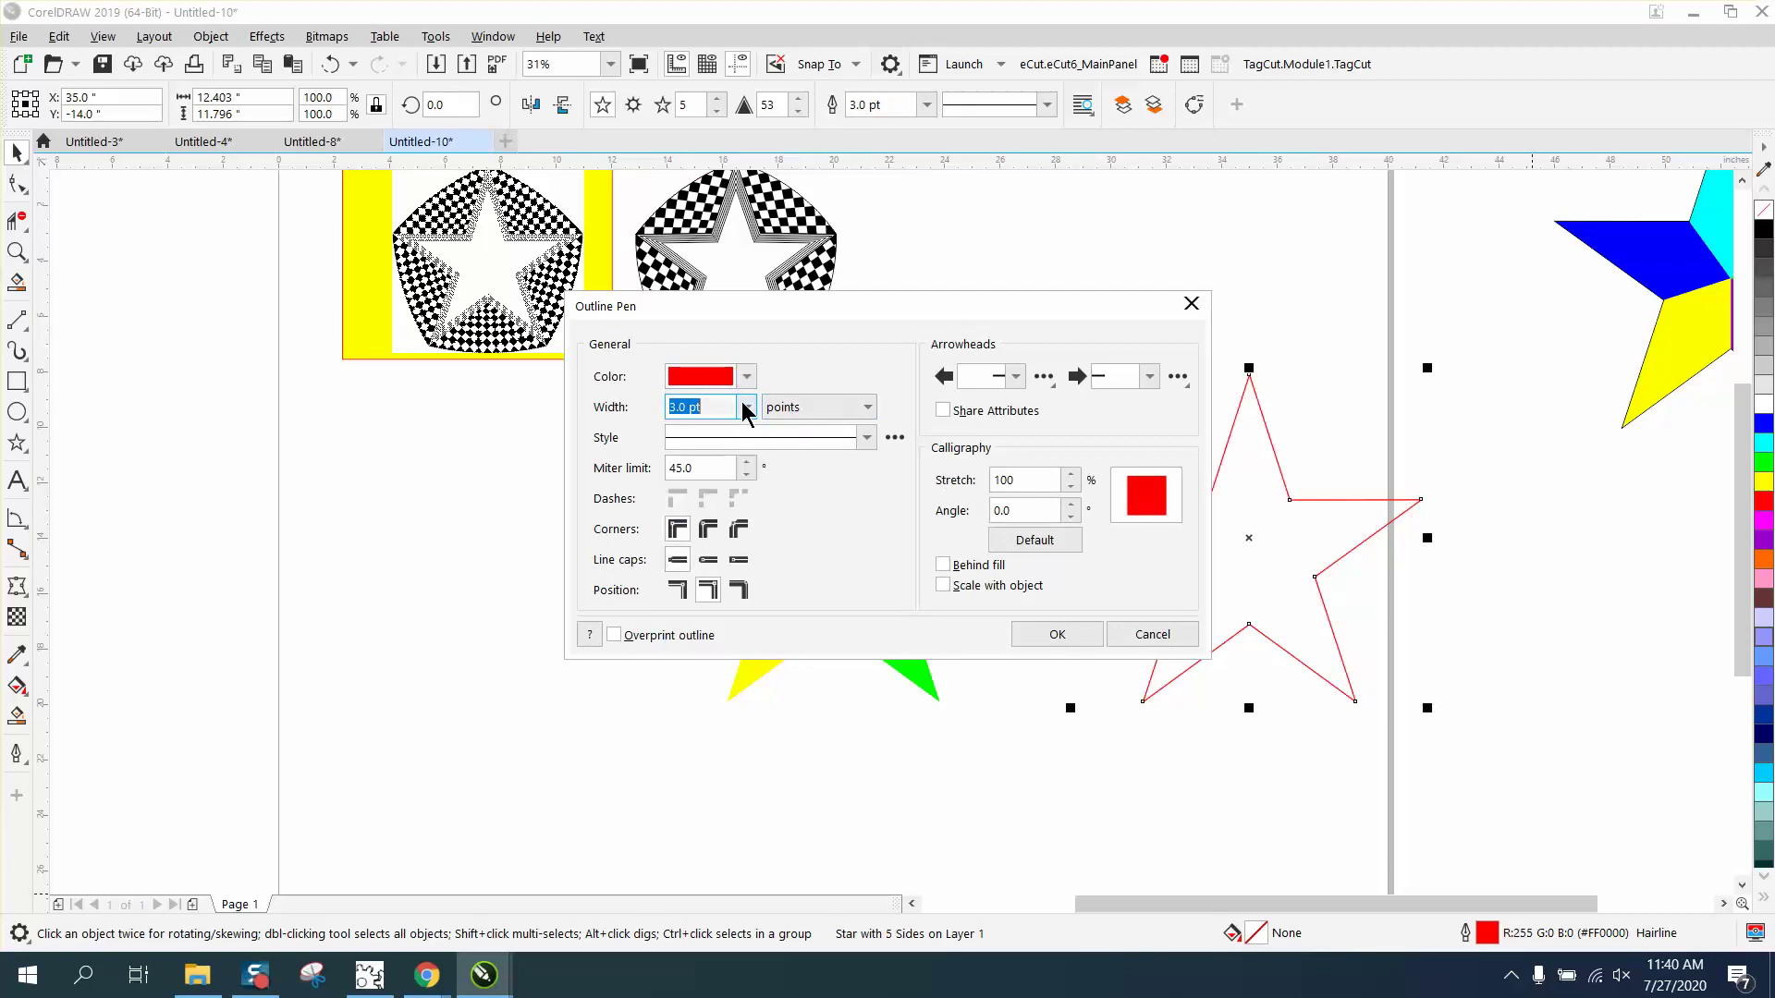
left_click(746, 407)
left_click(747, 377)
left_click(748, 379)
left_click(689, 490)
left_click(1061, 642)
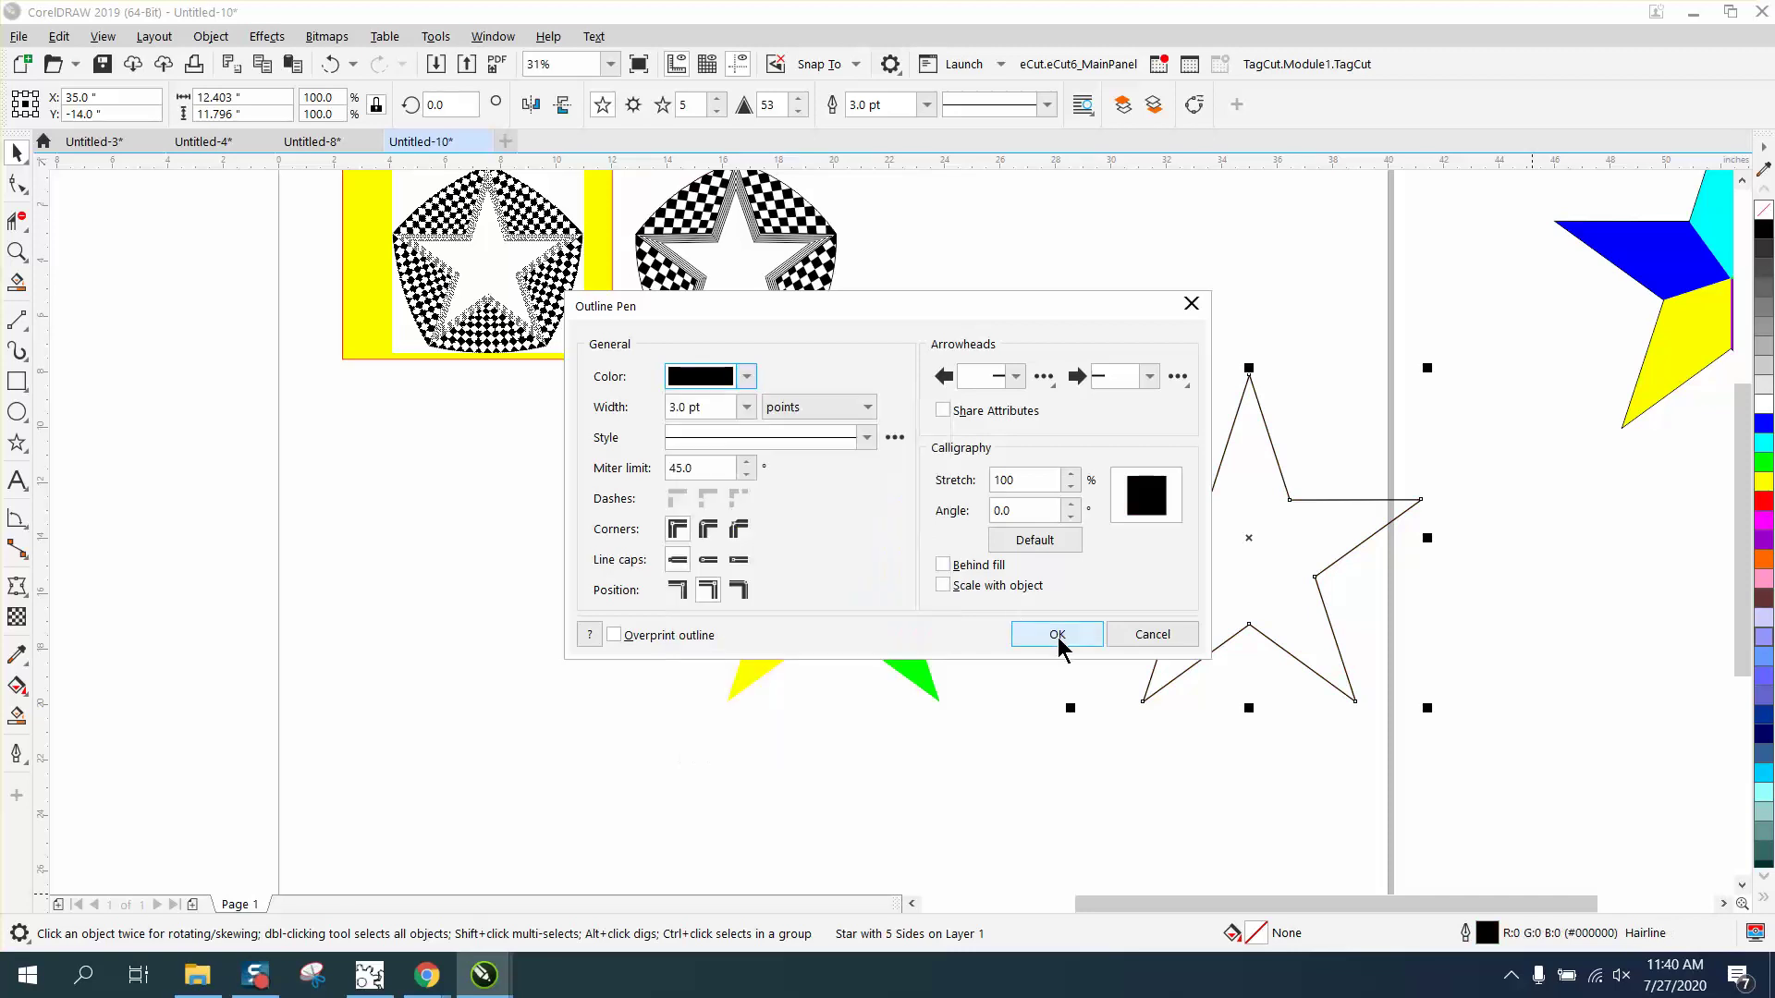
left_click(1059, 635)
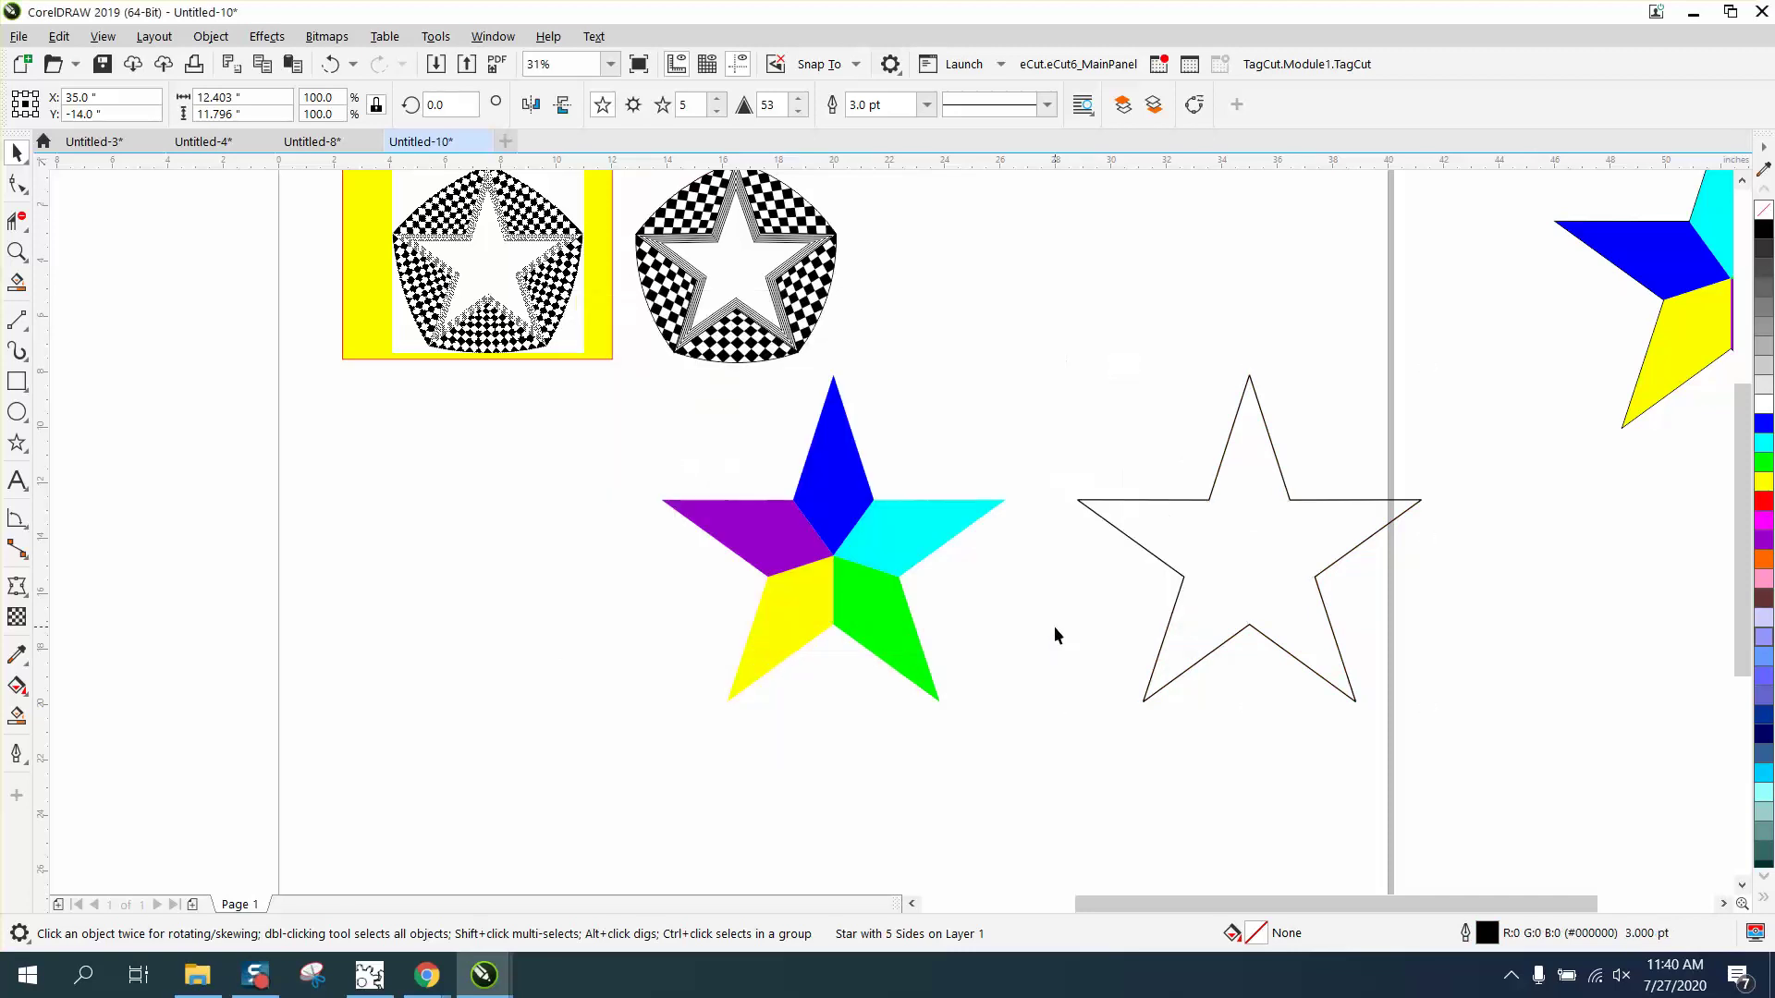
key("p")
left_click(16, 251)
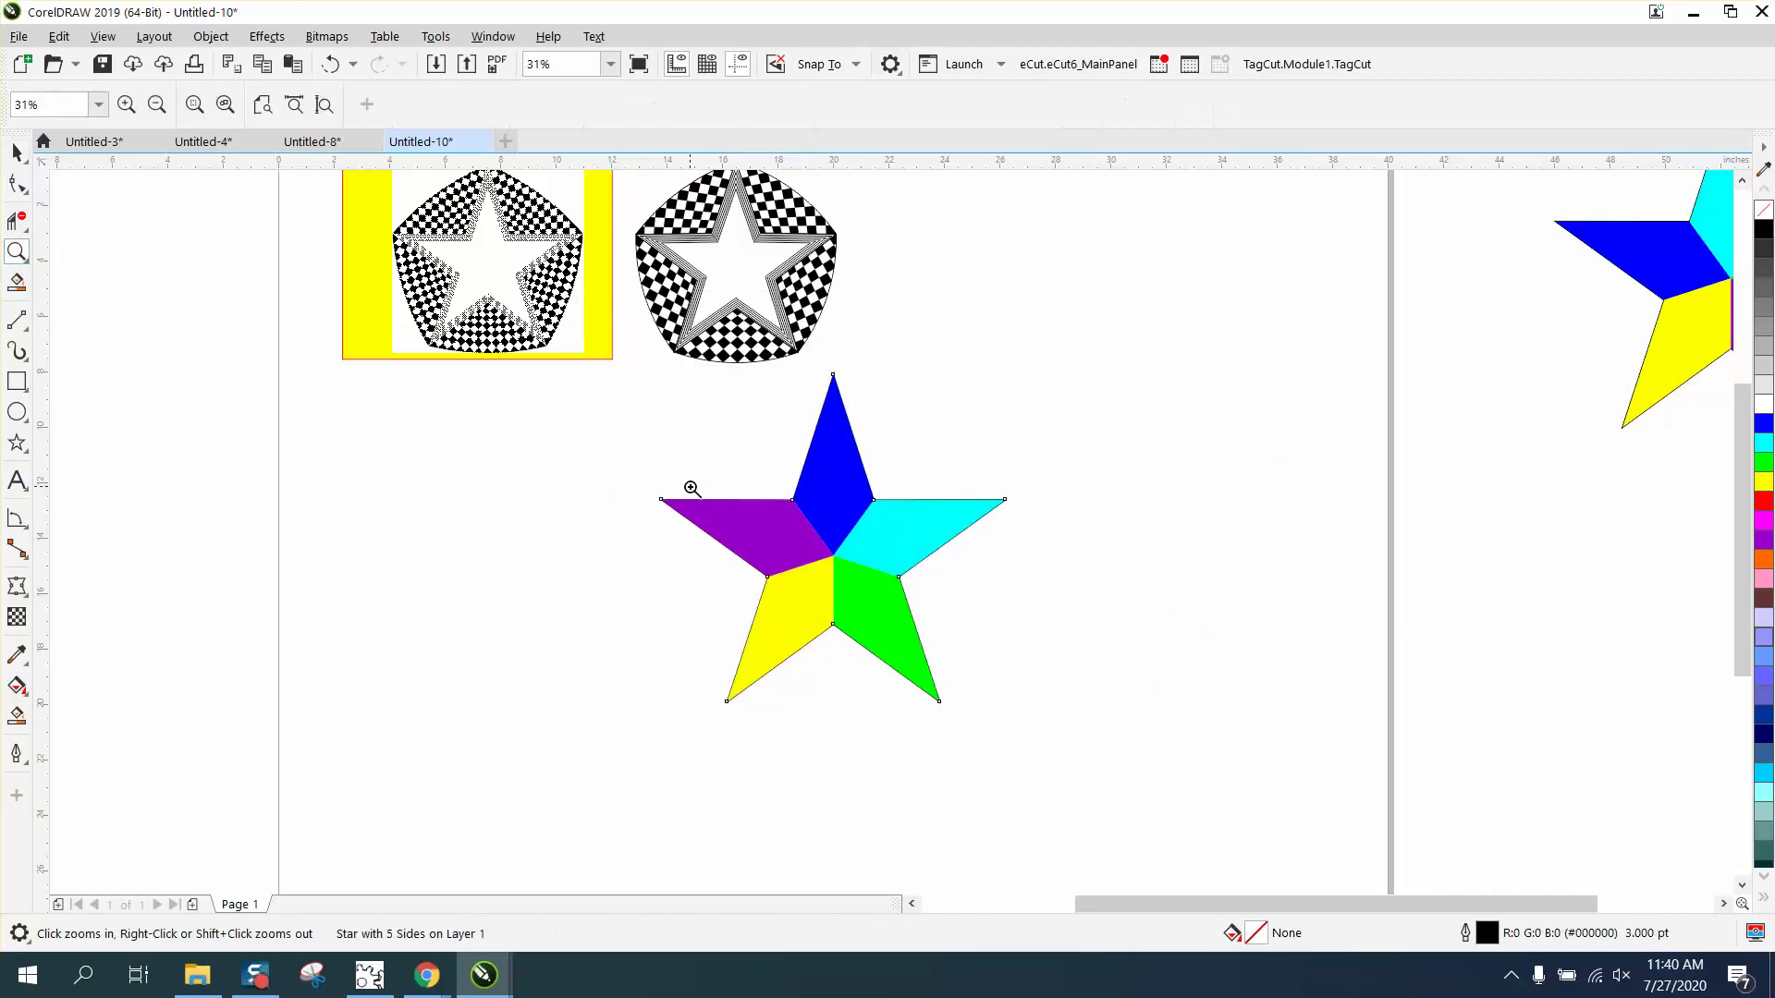
left_click_drag(695, 492, 1024, 645)
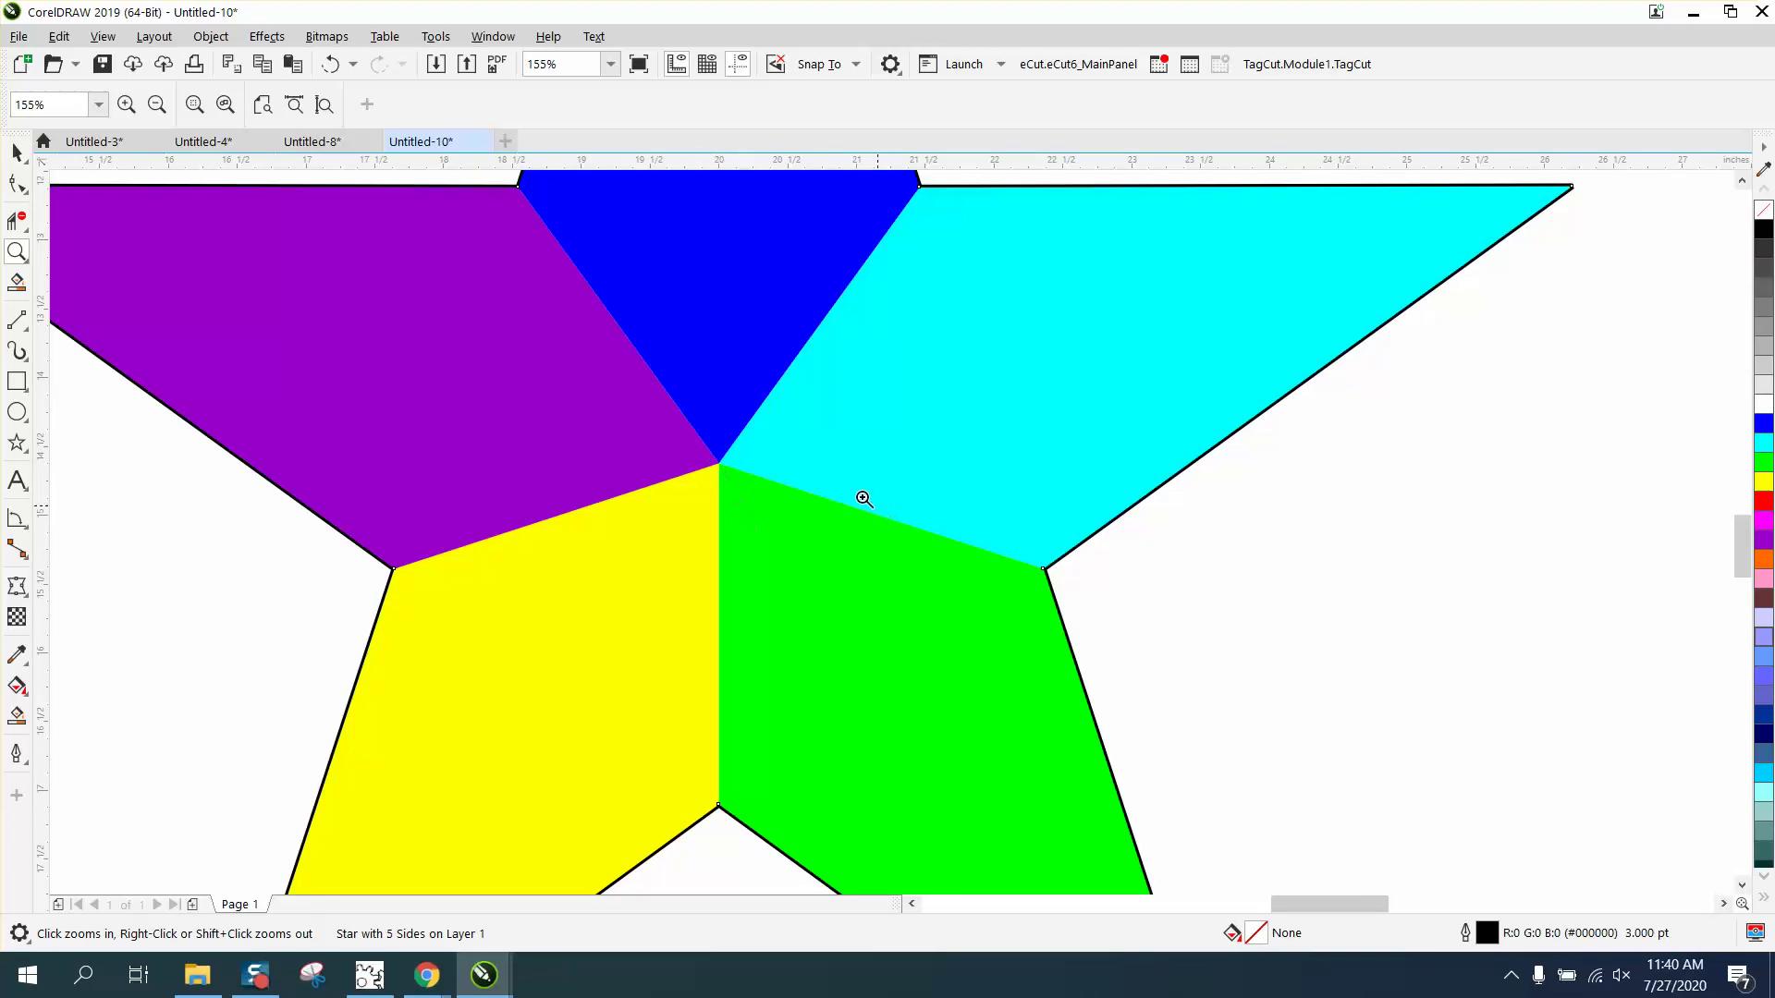
left_click_drag(695, 428, 775, 514)
scroll(734, 491, "down", 5)
left_click(17, 152)
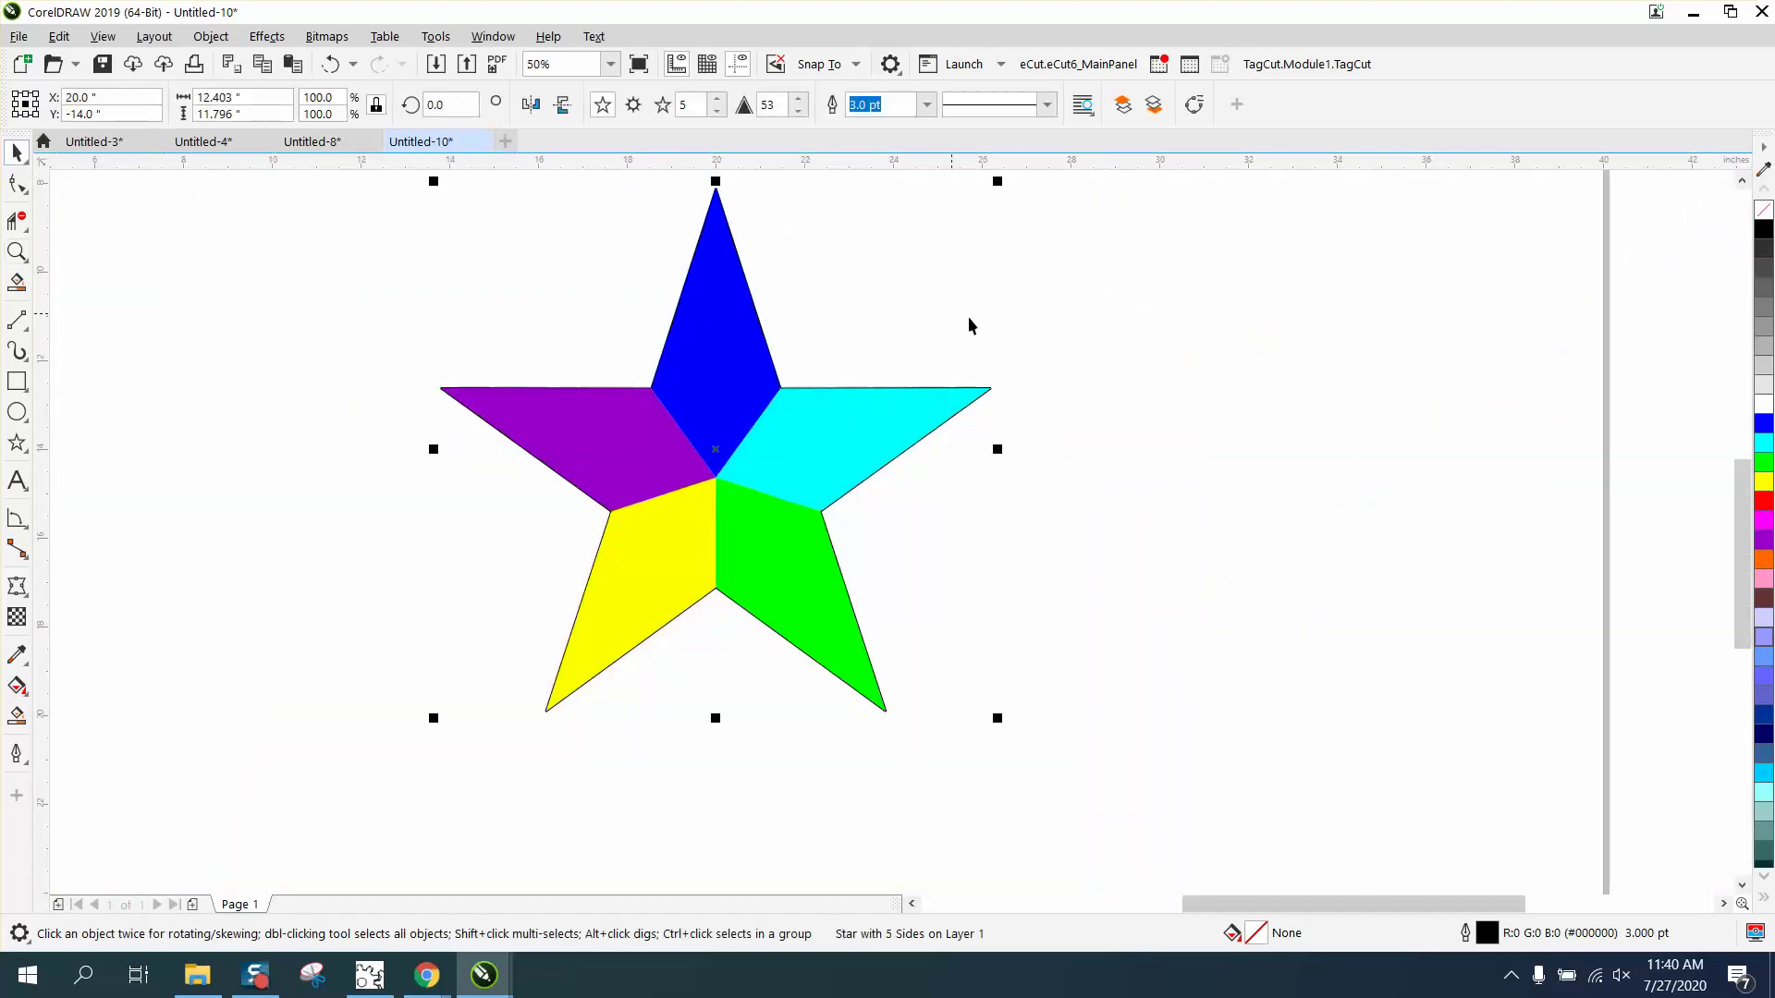
key("Right")
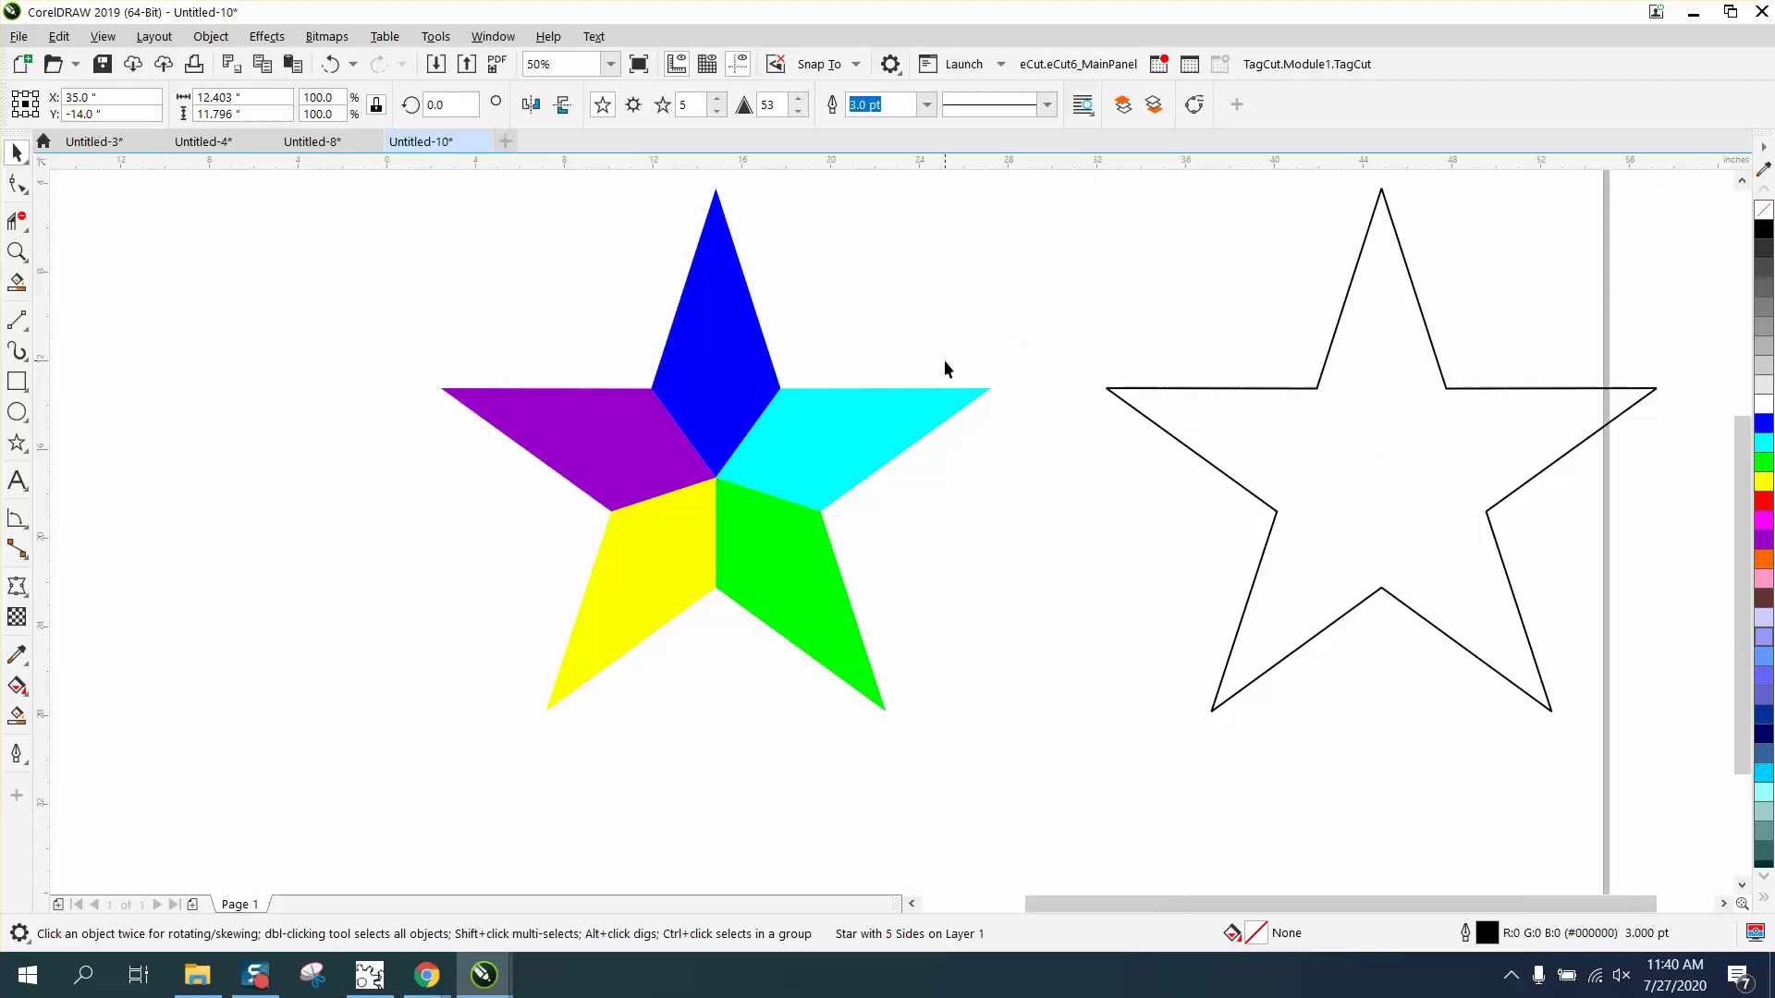
scroll(945, 359, "down", 1)
- Select all pieces of the coloured star and create a boundary outline around them
left_click(823, 315)
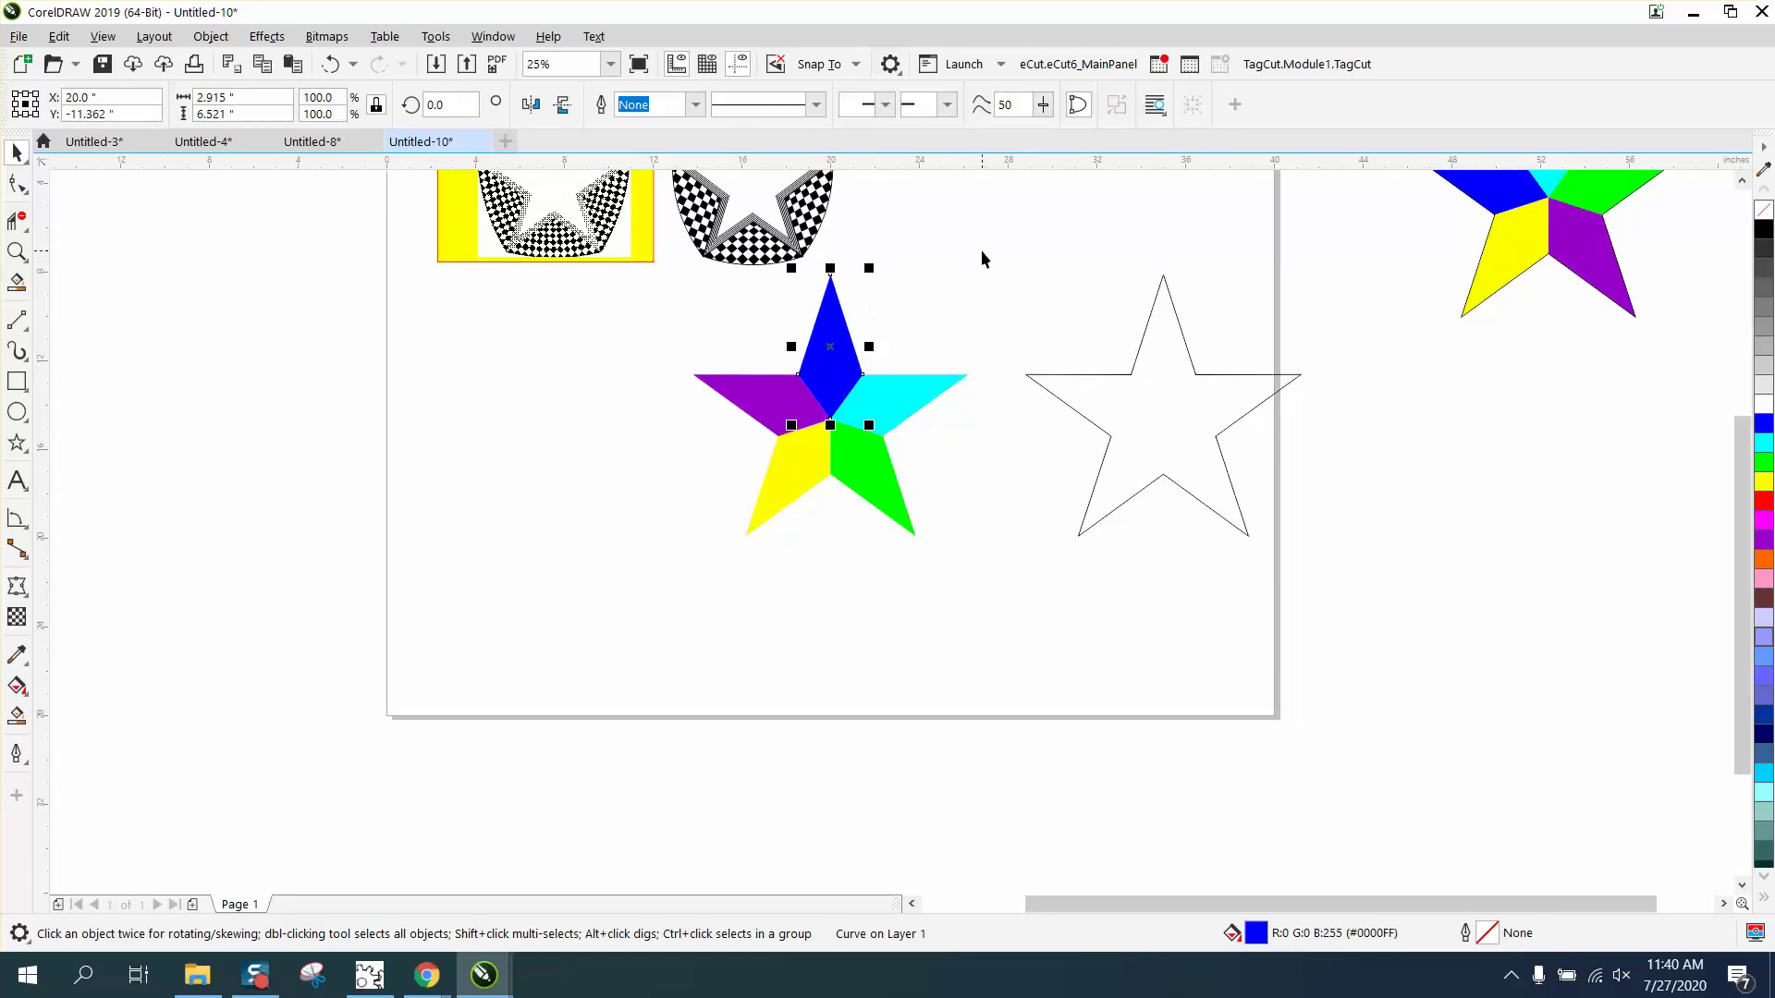
left_click_drag(985, 252, 1001, 446)
left_click_drag(890, 556, 662, 560)
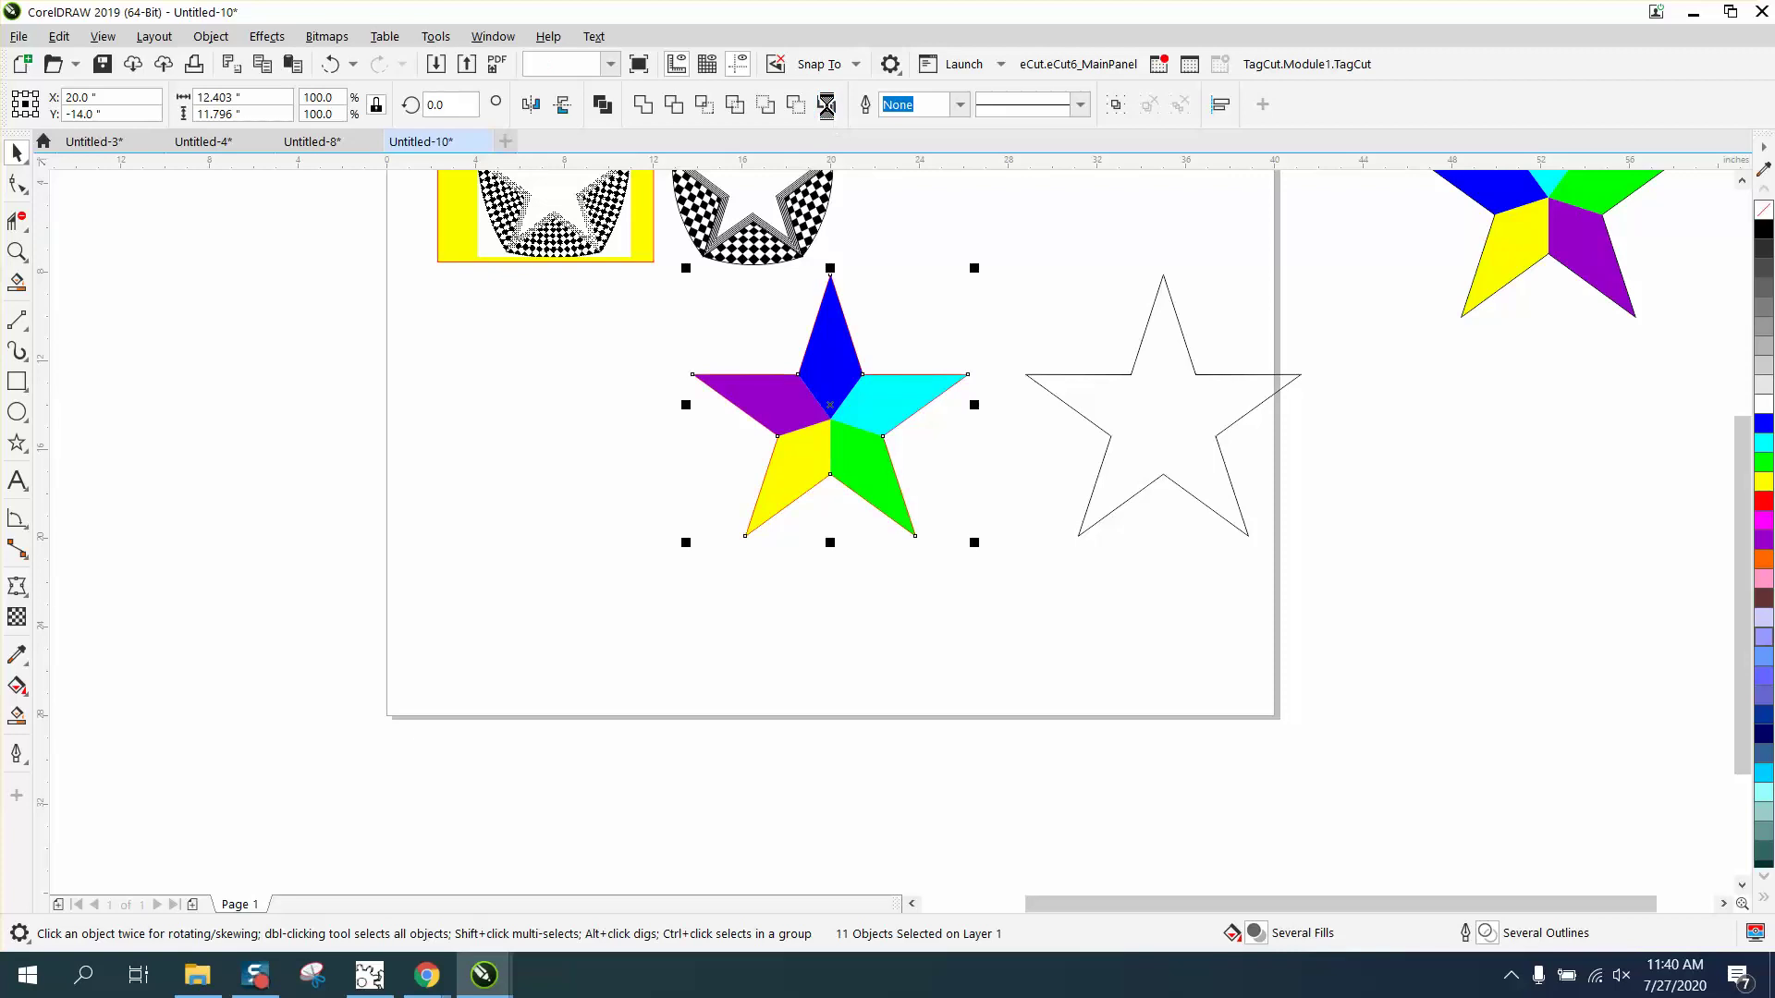
left_click(825, 106)
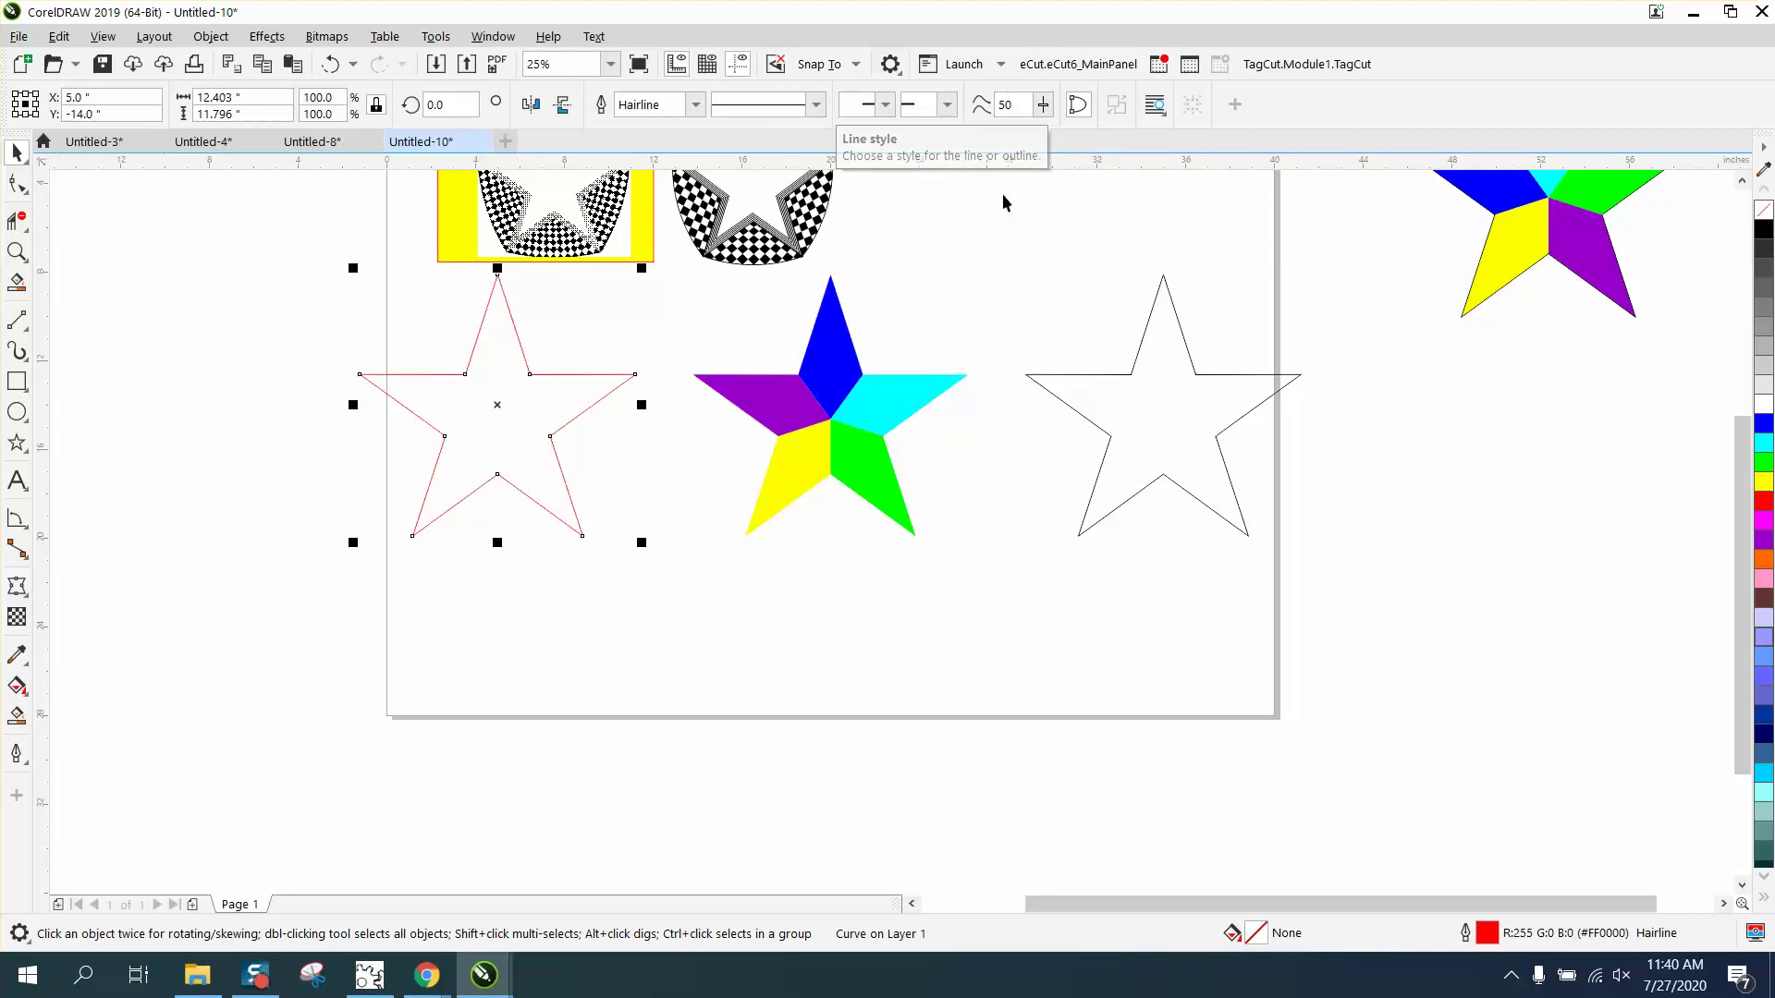
- Give the new boundary outline a black colour and 3.0 pt width
double_click(1494, 934)
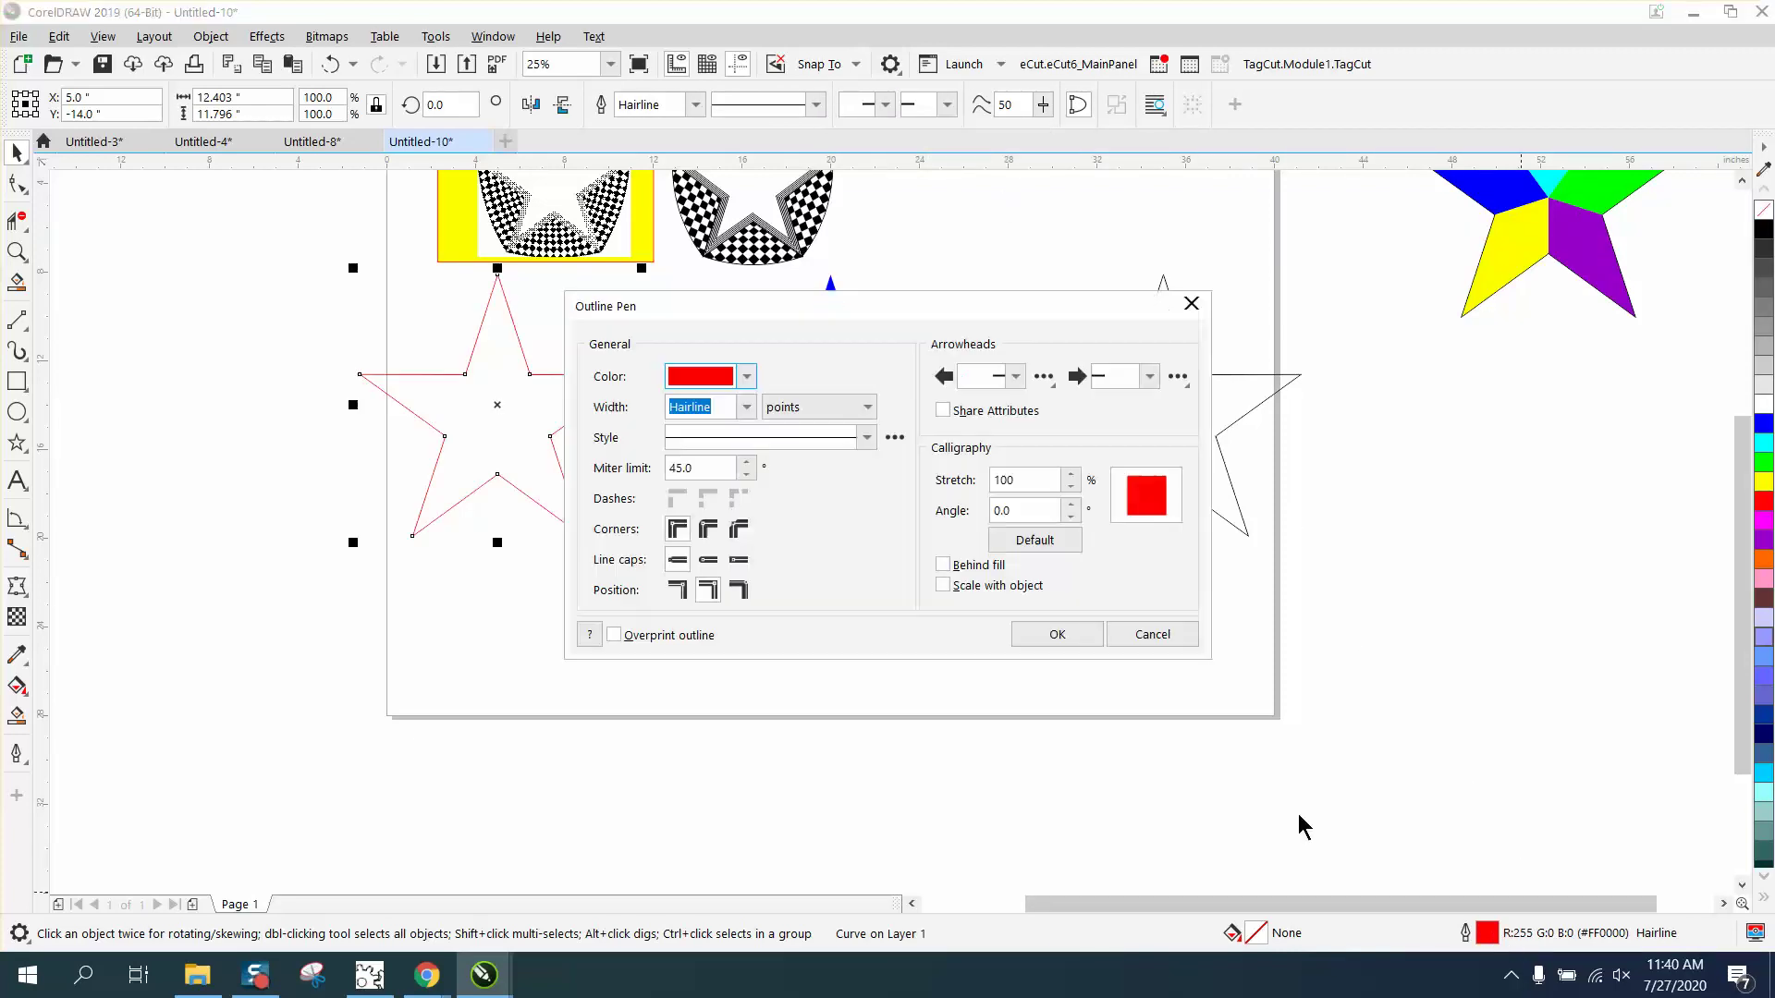
left_click(748, 381)
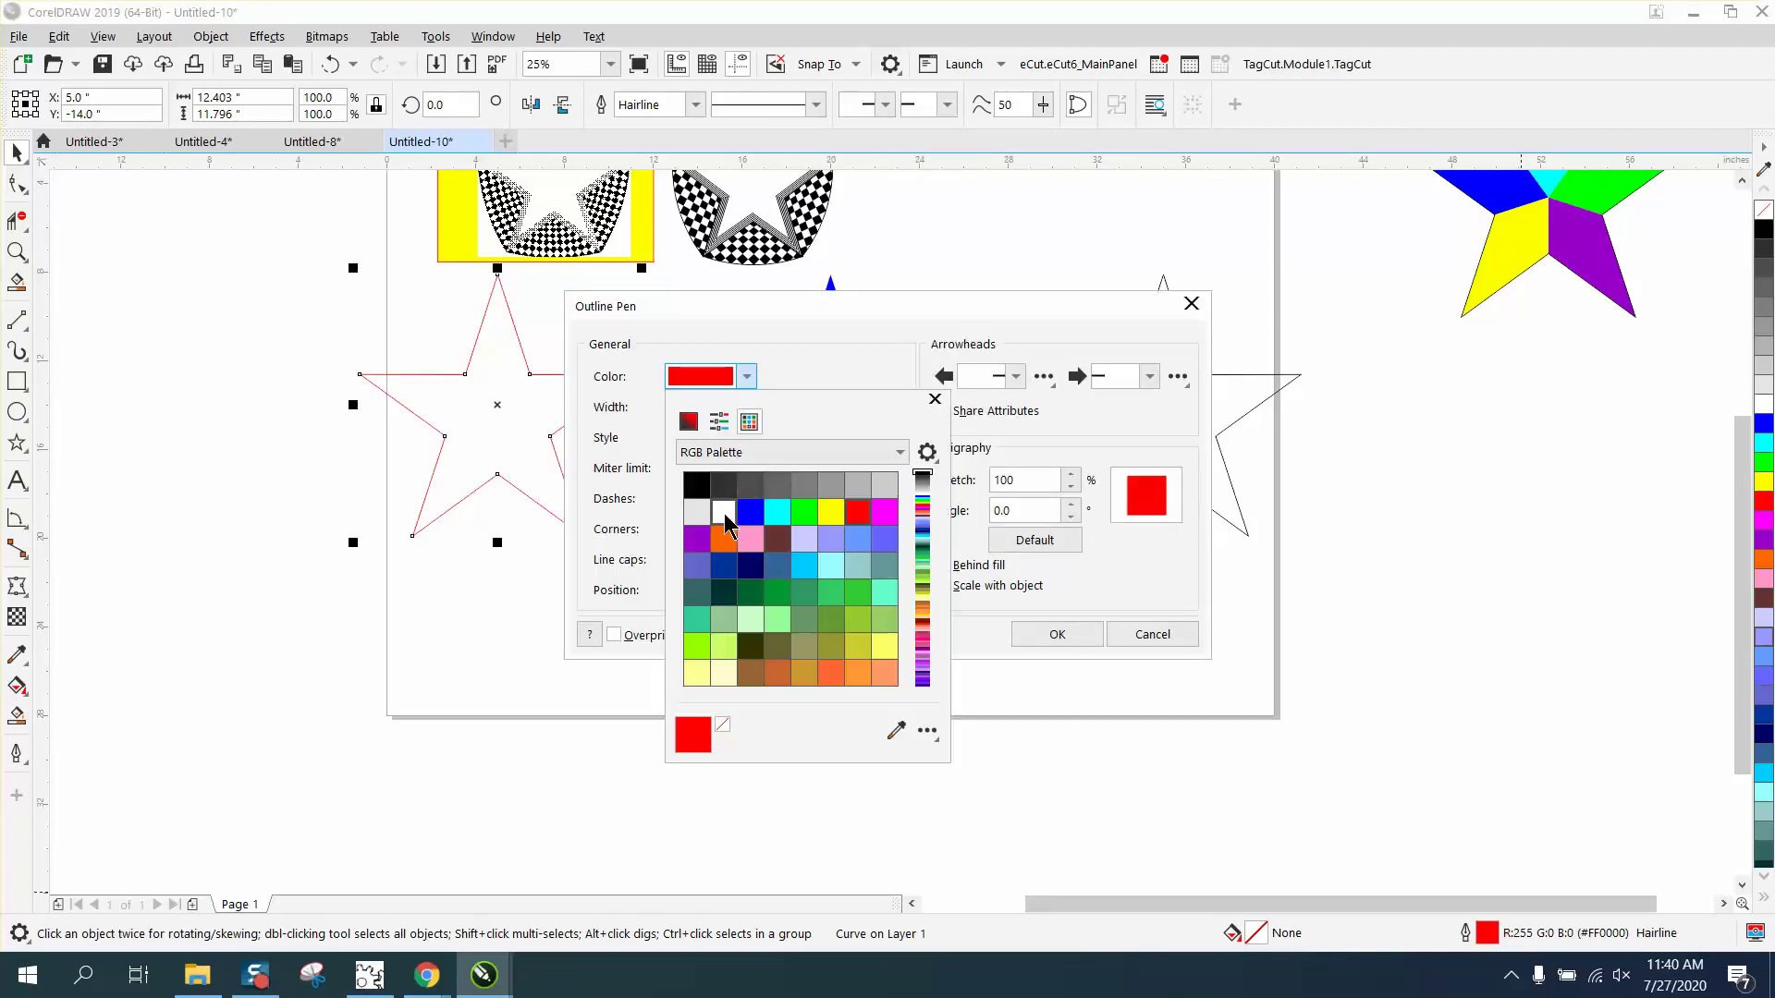
left_click(696, 485)
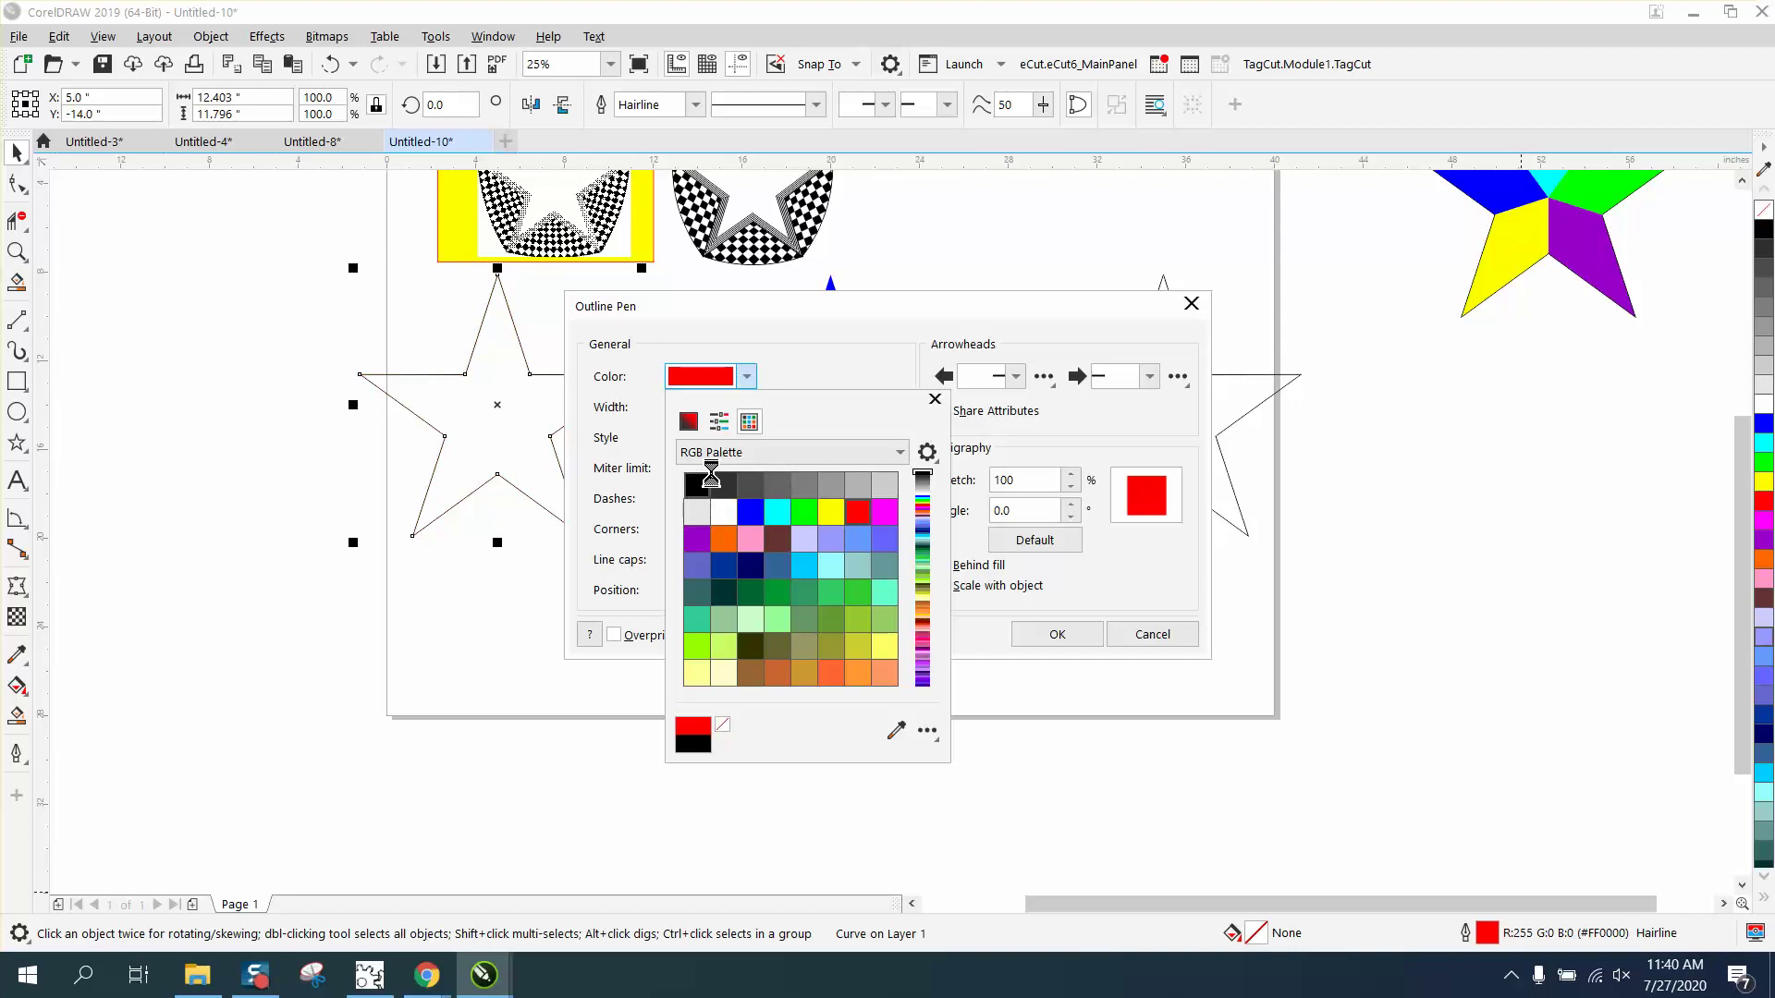
left_click(746, 407)
left_click(746, 406)
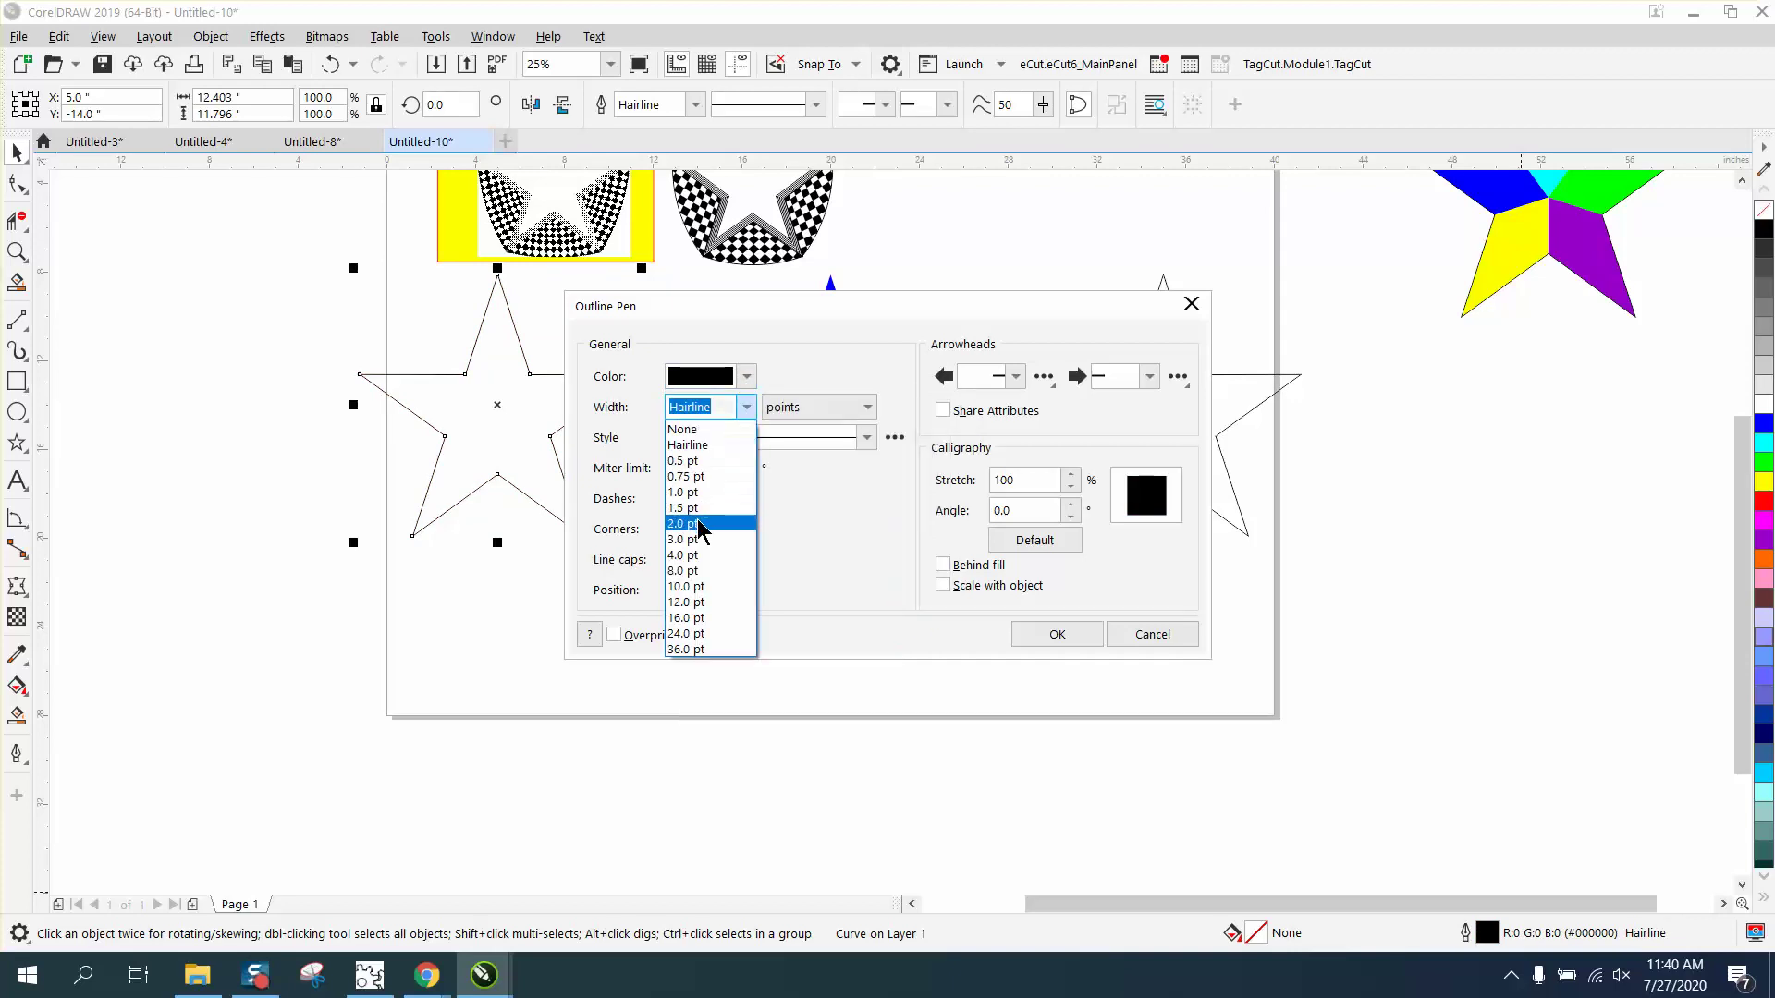
left_click(689, 539)
left_click(1091, 638)
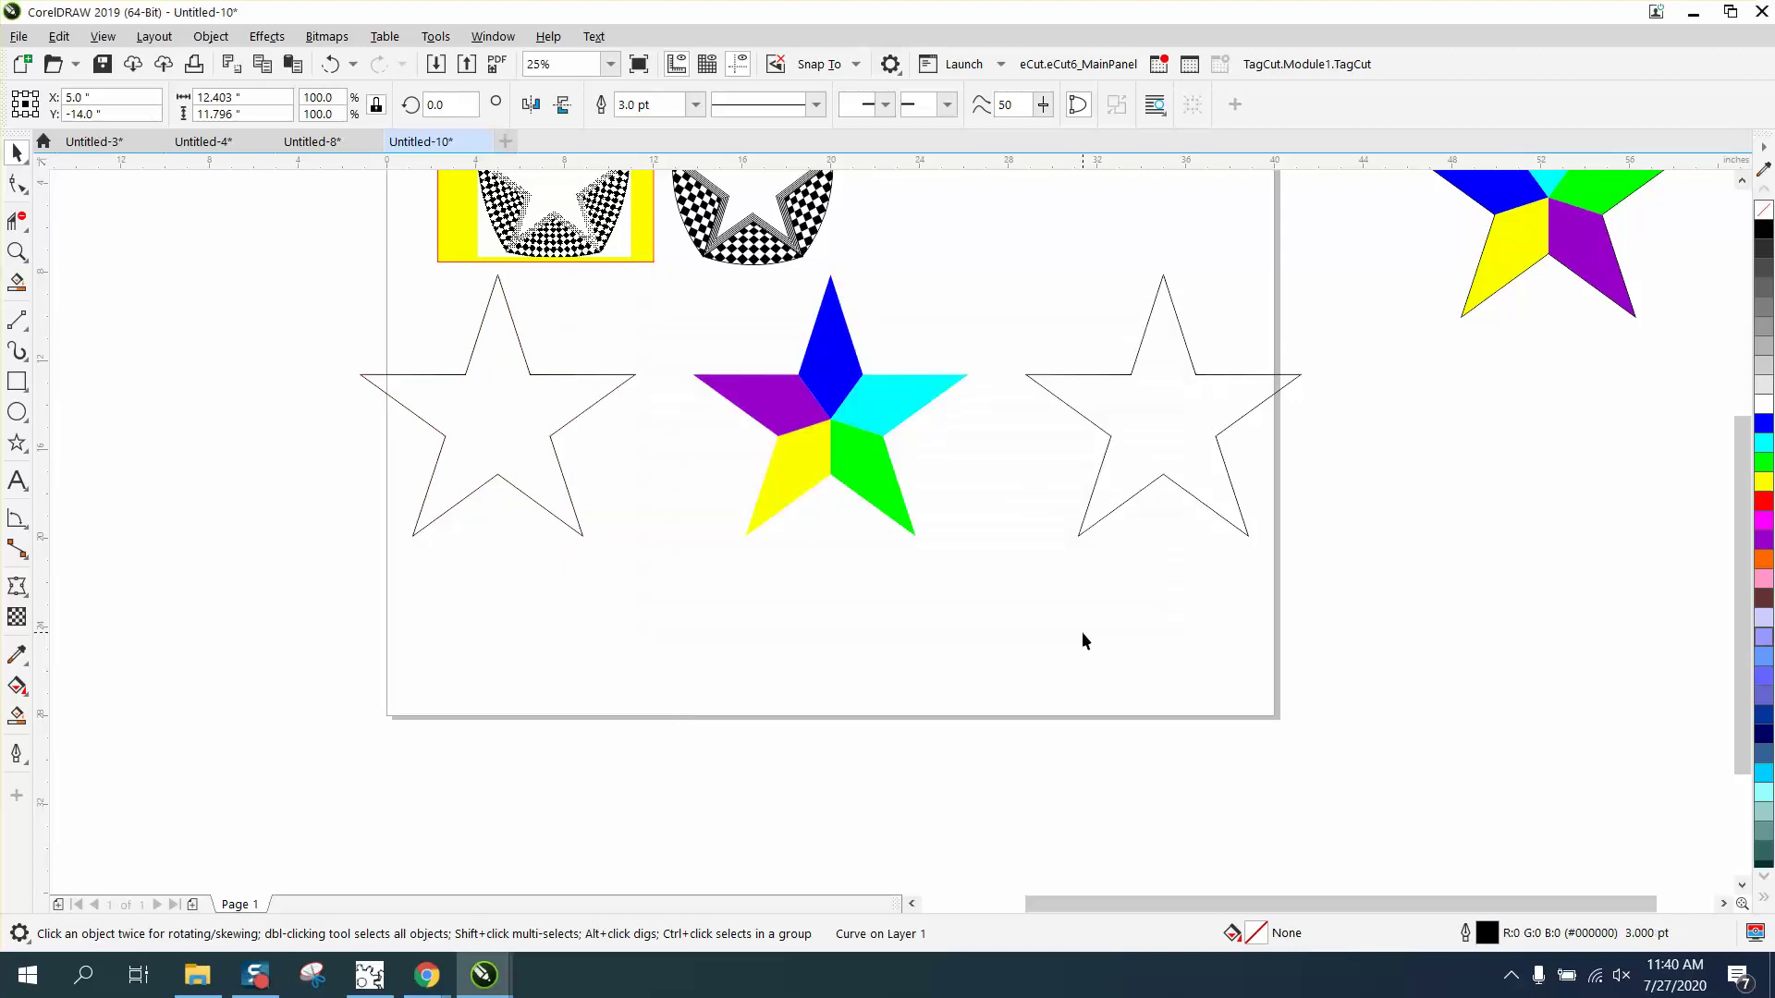
- Nudge the black boundary outline right onto the coloured star and zoom in to check the alignment
key("Right")
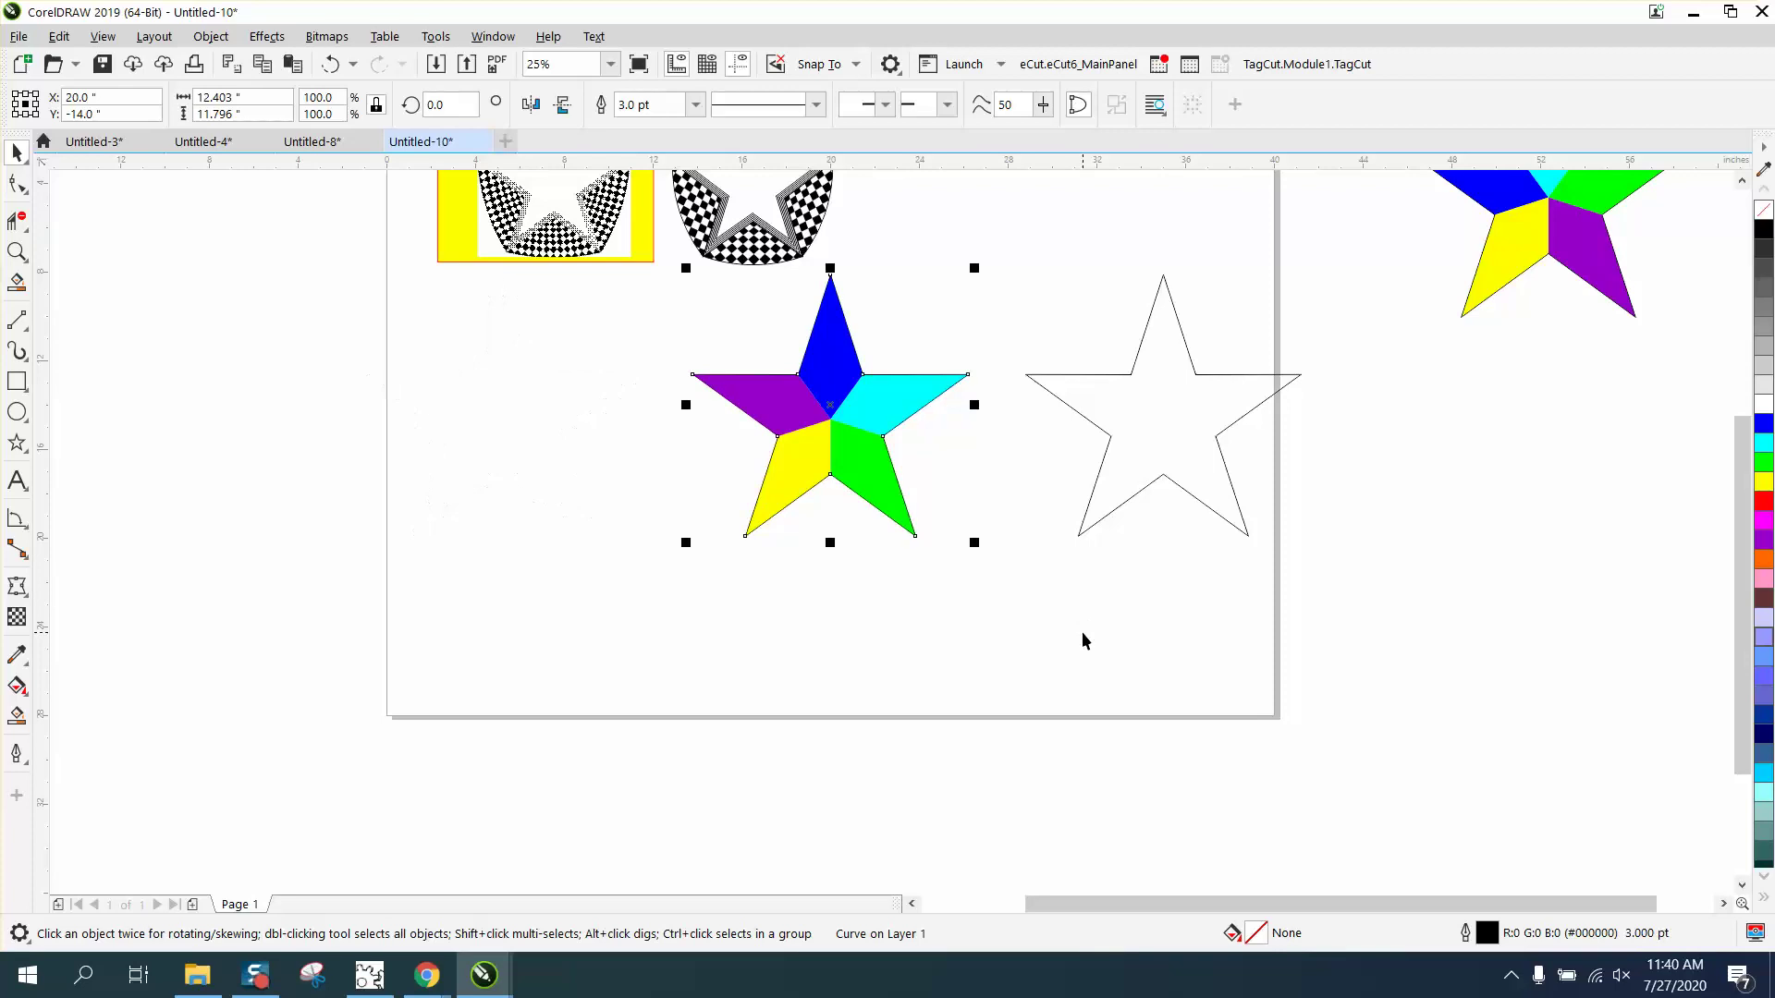
left_click(17, 252)
left_click_drag(619, 268, 1182, 602)
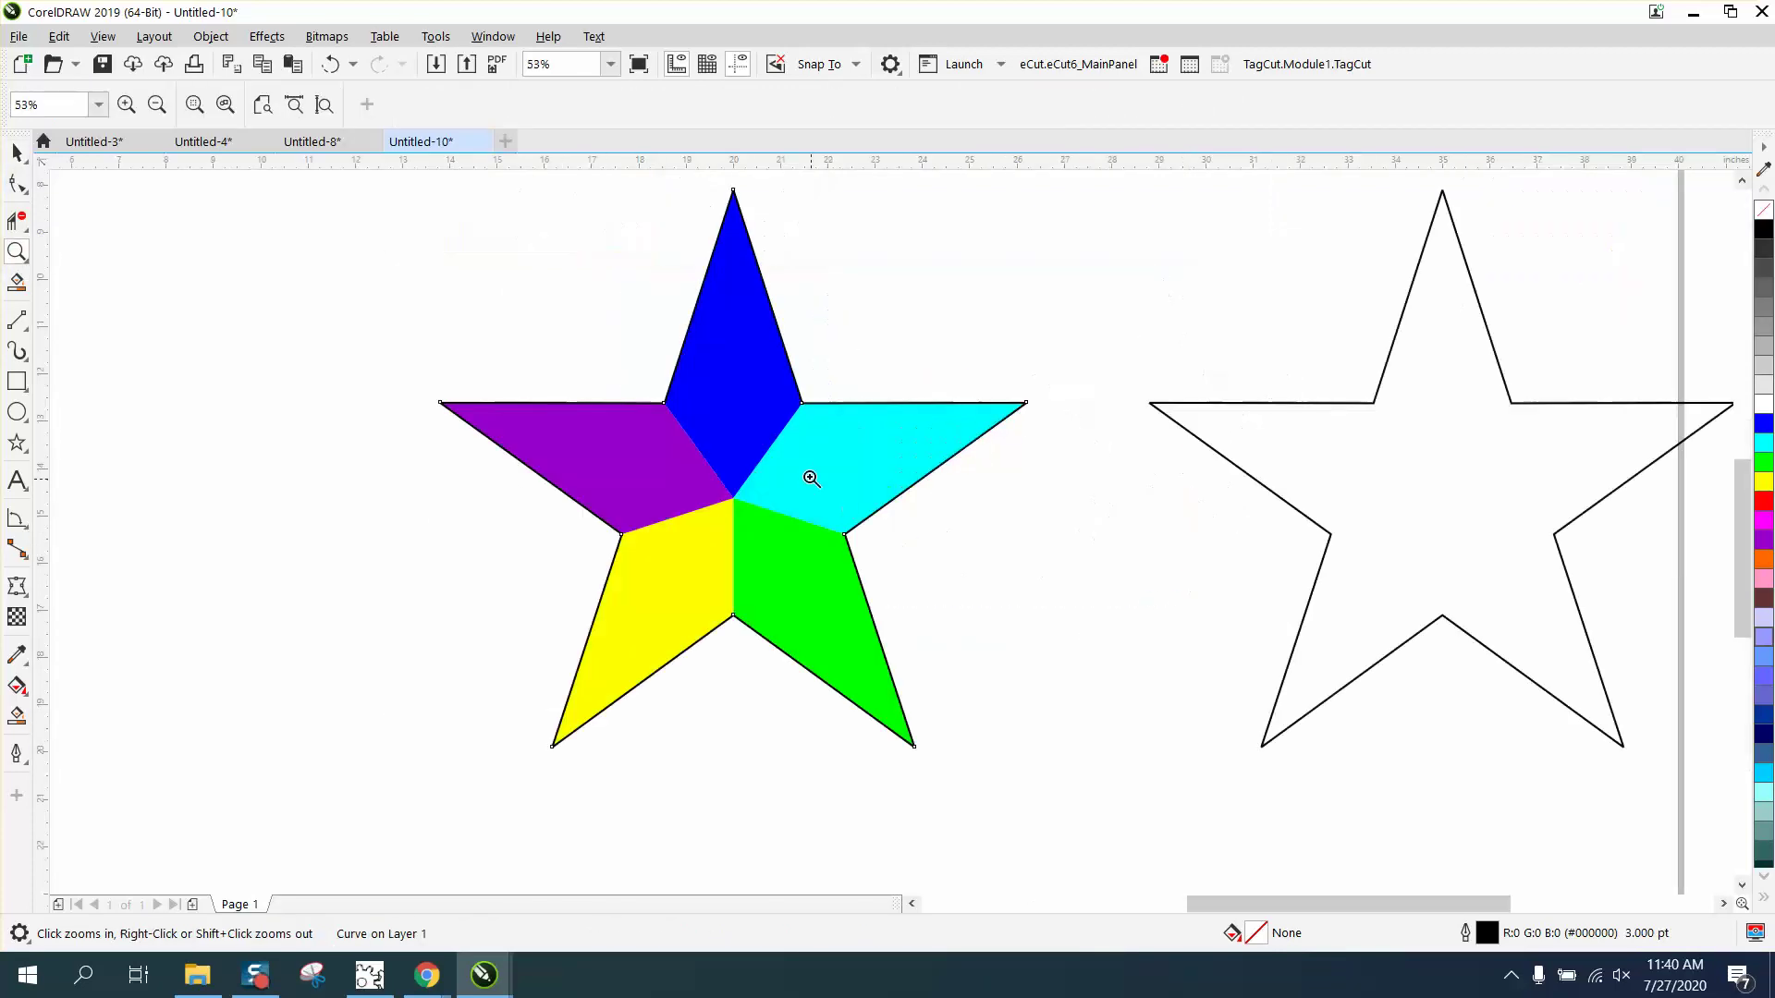
left_click_drag(667, 357, 1132, 695)
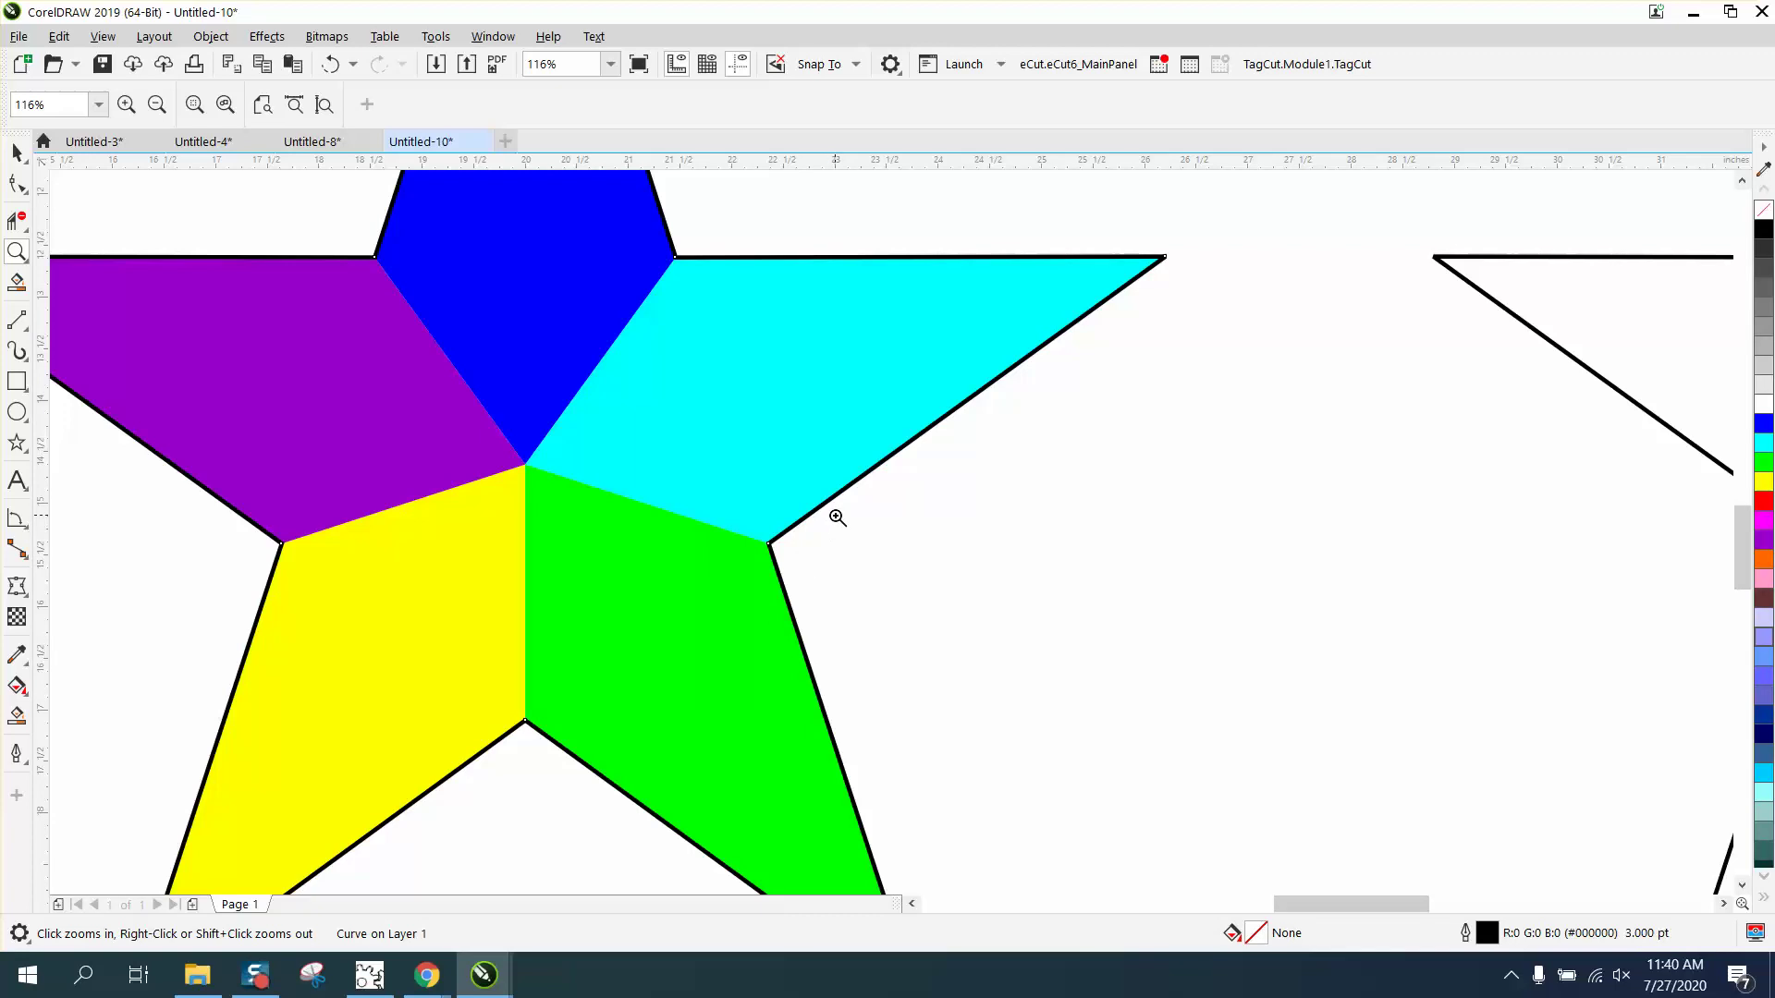
scroll(837, 512, "down", 5)
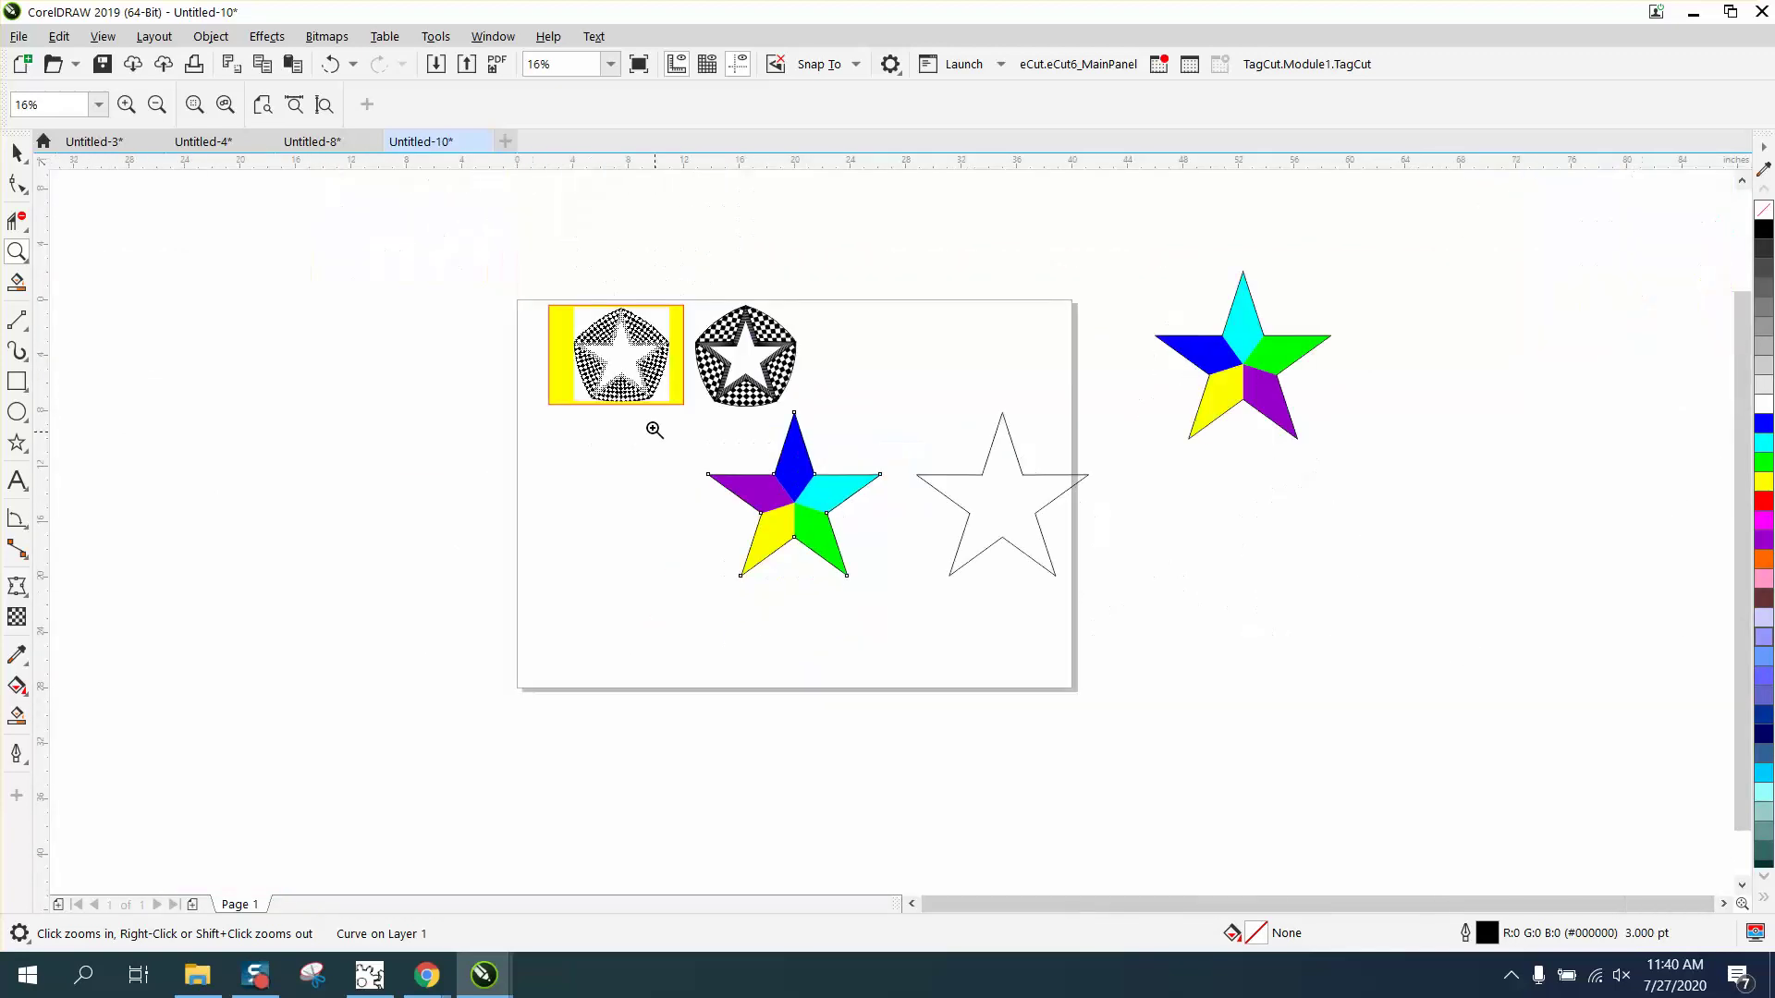
left_click_drag(688, 300, 866, 424)
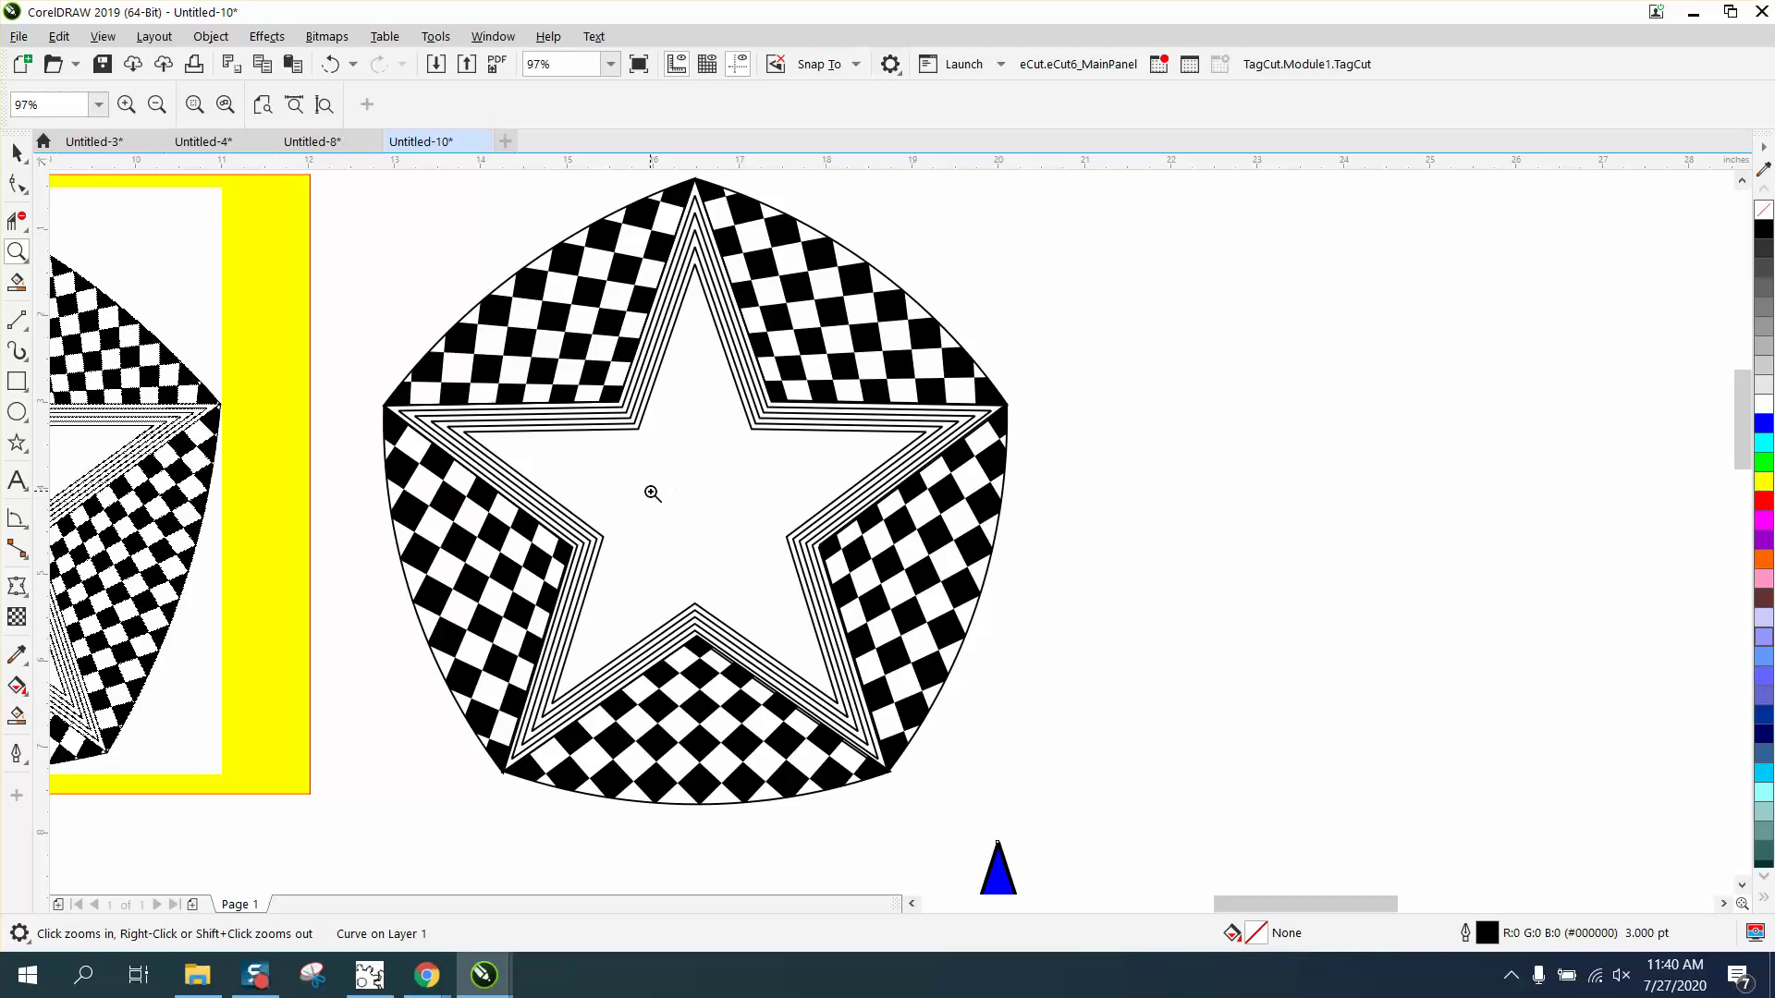
scroll(652, 494, "down", 2)
scroll(763, 487, "down", 2)
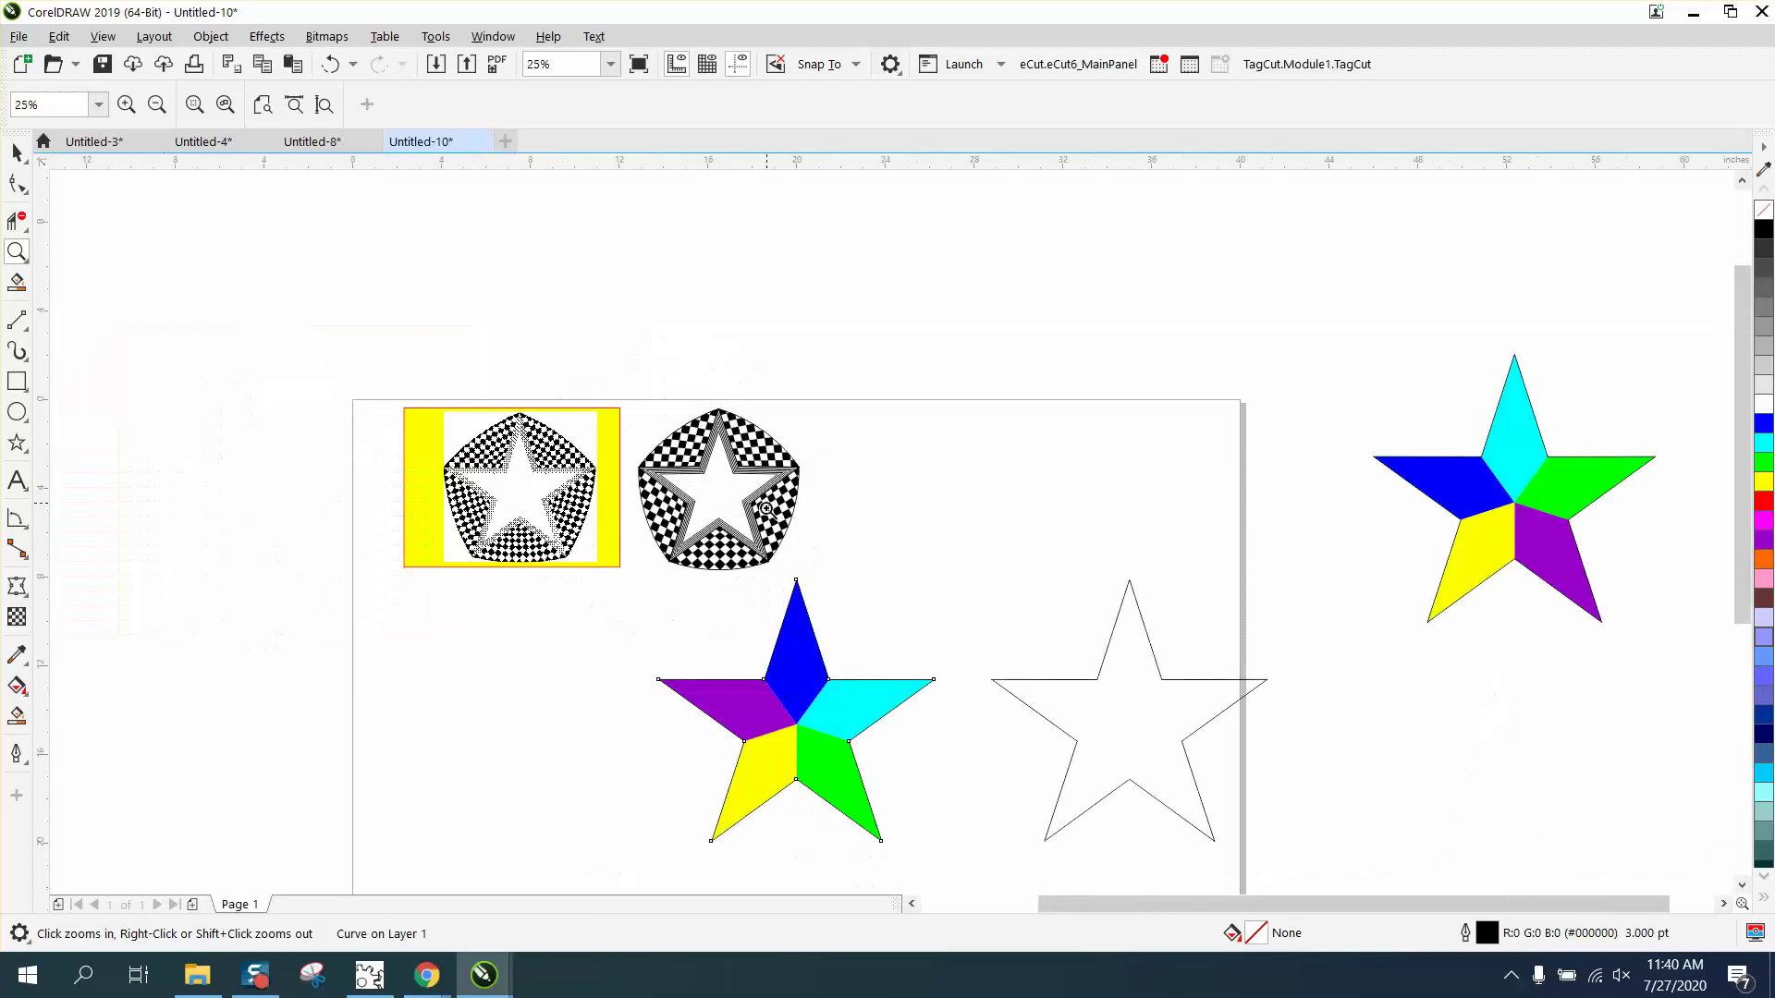
left_click_drag(658, 579, 1229, 821)
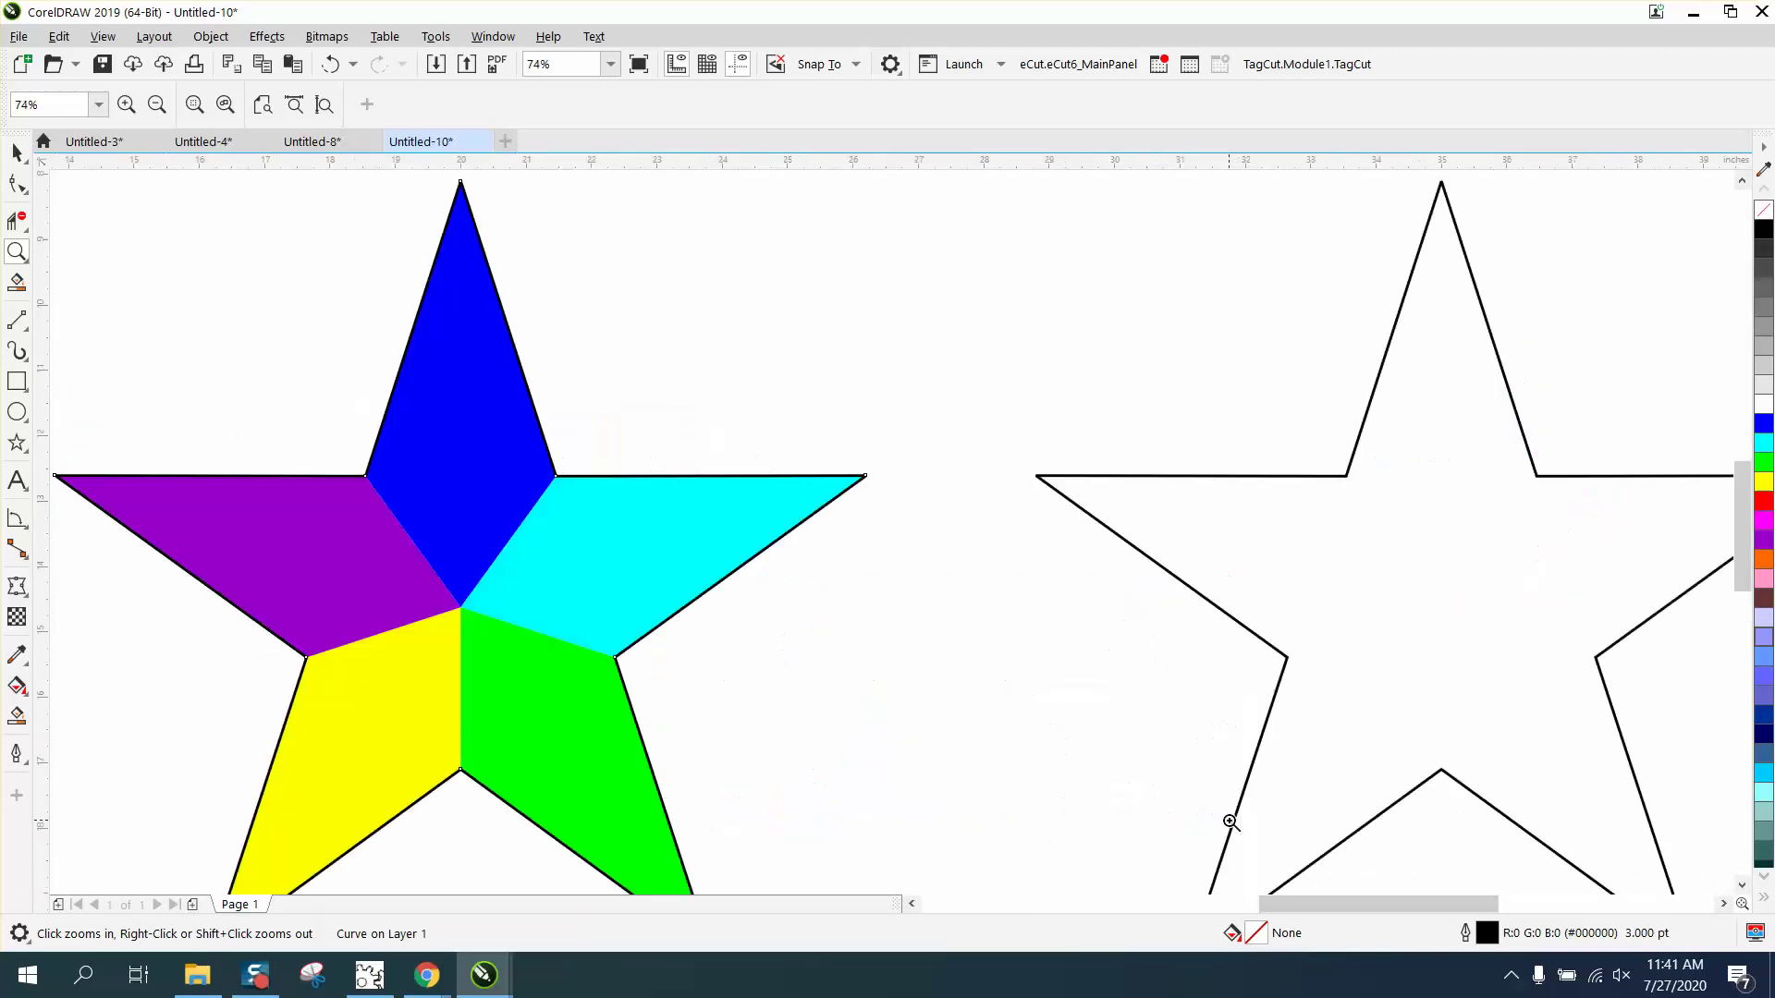